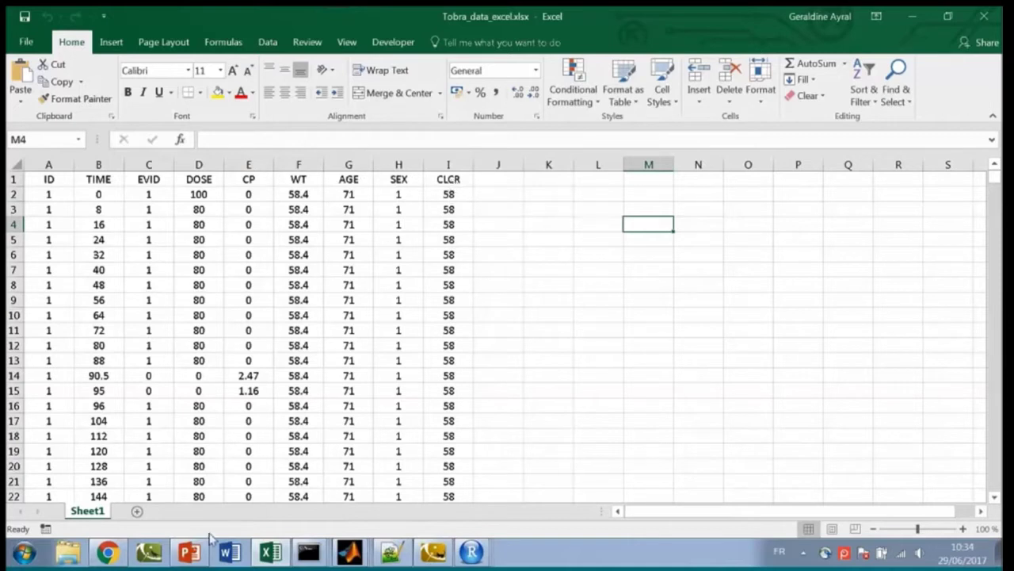
# - Switch to the Tobramycin presentation in PowerPoint and present the Workflow slides from slide 4 to slide 5
pyautogui.hotkey('alt', 'Tab')
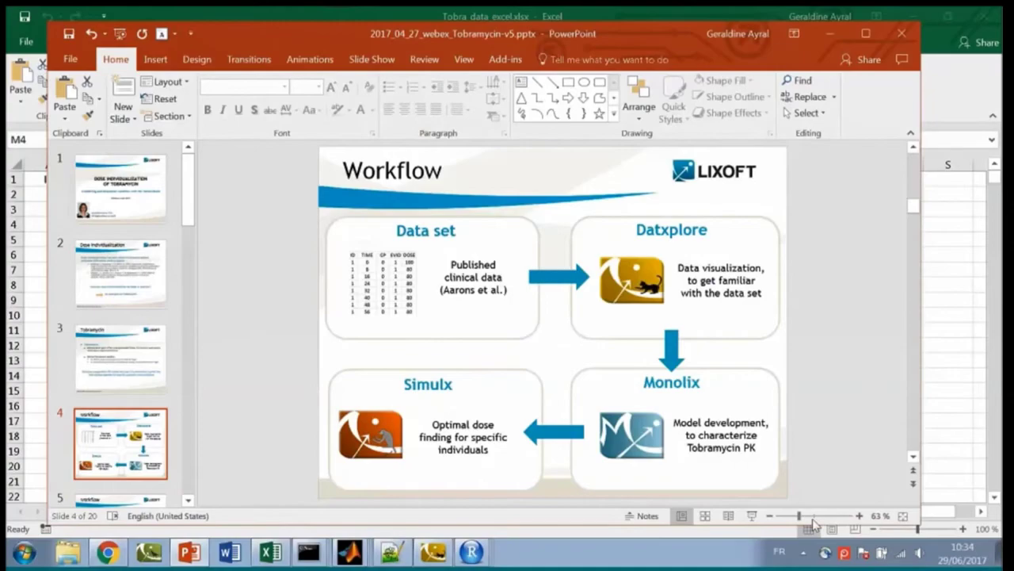
pyautogui.hotkey('shift', 'F5')
pyautogui.click(763, 521)
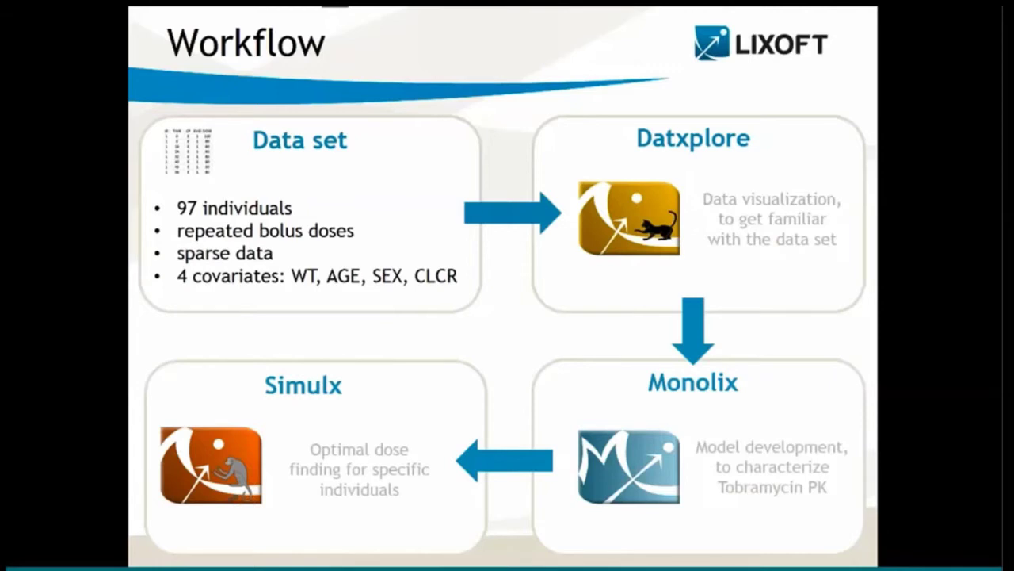
pyautogui.press('Escape')
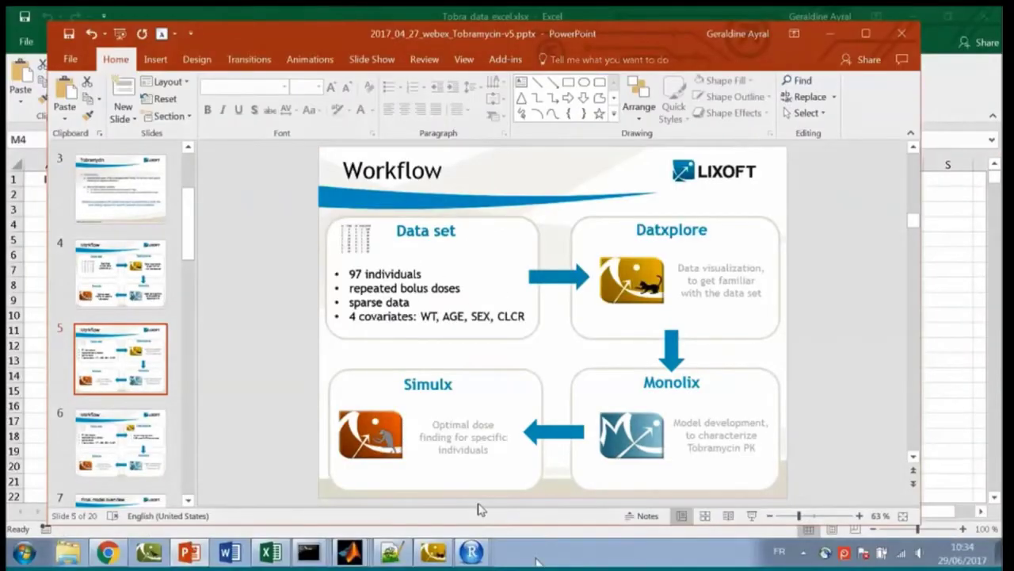
# - Switch to Datxplore, browse single individuals' Tobramycin profiles up to selection 9, and display all individuals again
pyautogui.click(434, 553)
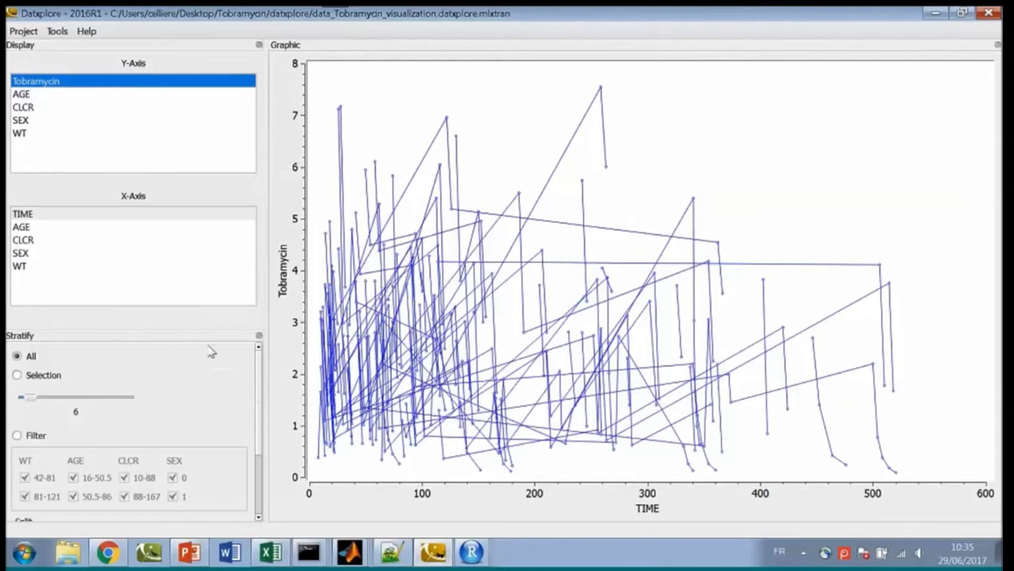
pyautogui.click(43, 383)
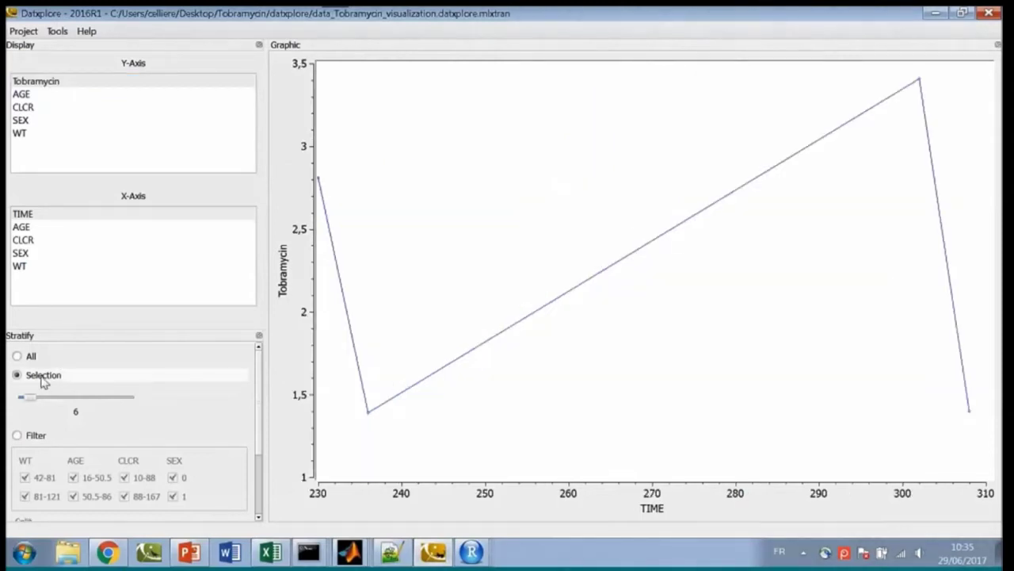
pyautogui.click(81, 404)
pyautogui.click(82, 405)
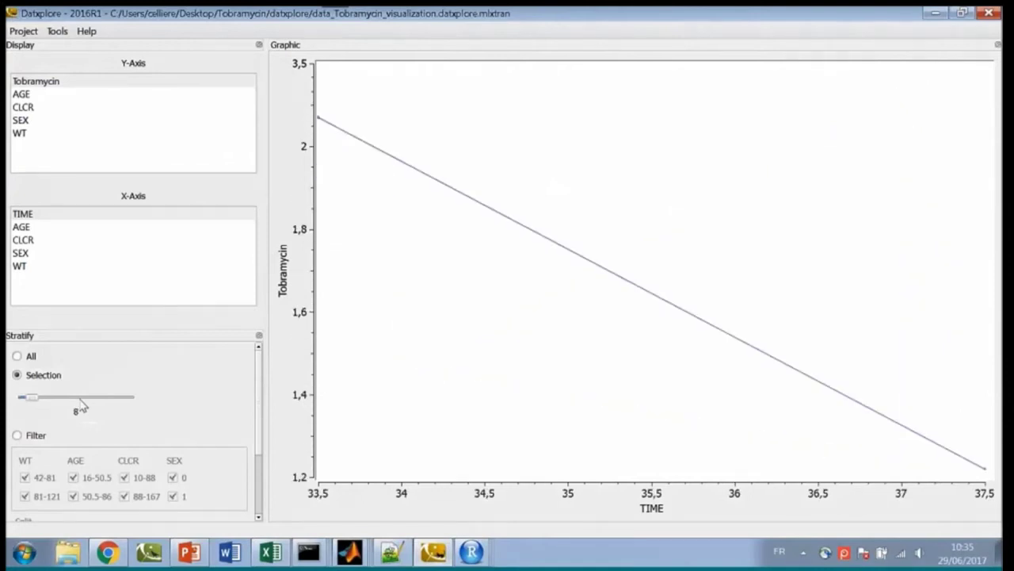
pyautogui.click(81, 404)
pyautogui.click(96, 356)
# - Compare the Tobramycin time profiles split by SEX, and remove the split
pyautogui.scroll(-2, 73, 487)
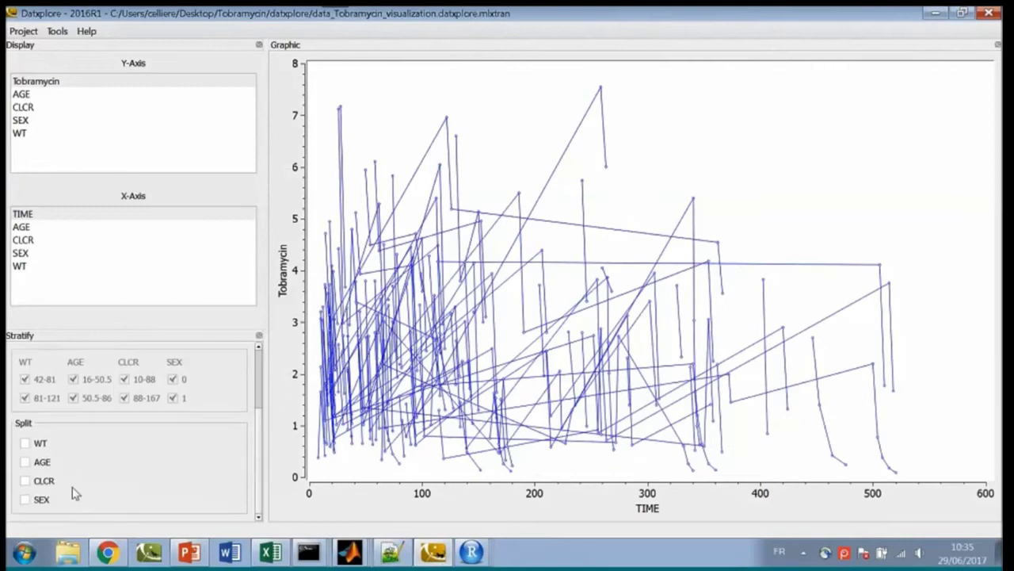
pyautogui.click(25, 500)
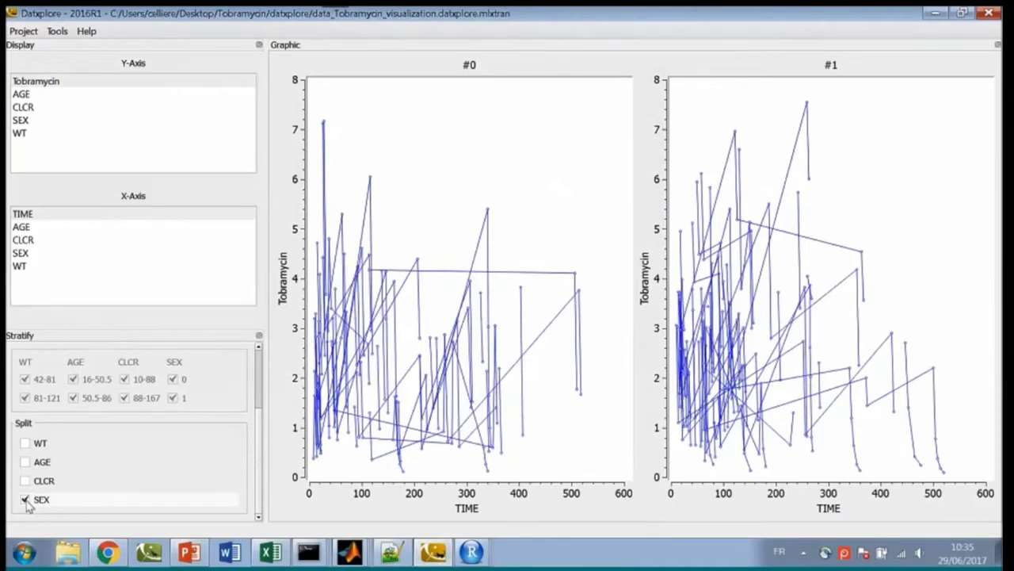
pyautogui.click(26, 500)
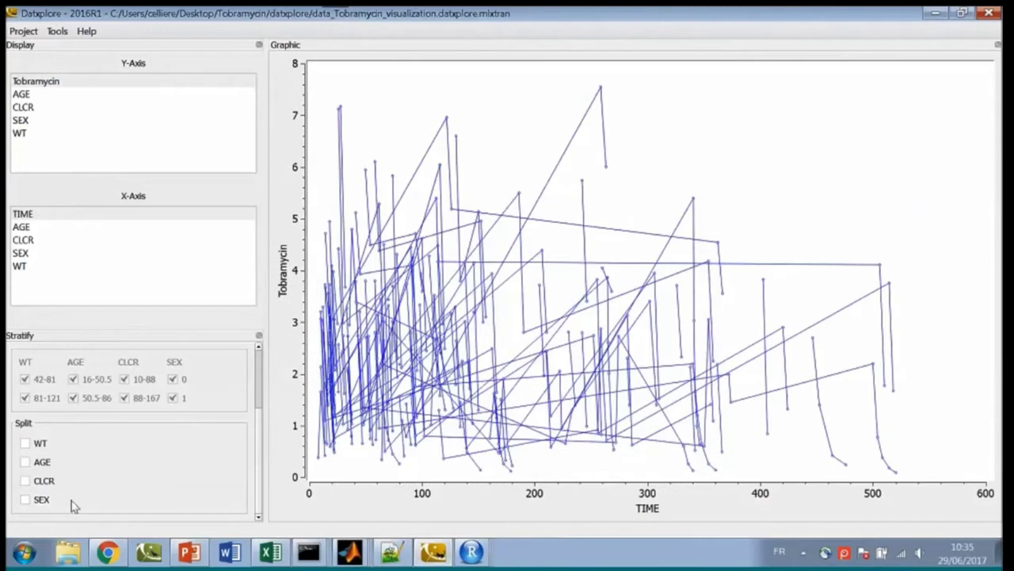
# - Plot the covariate AGE against CLCR to examine their correlation
pyautogui.scroll(3, 260, 427)
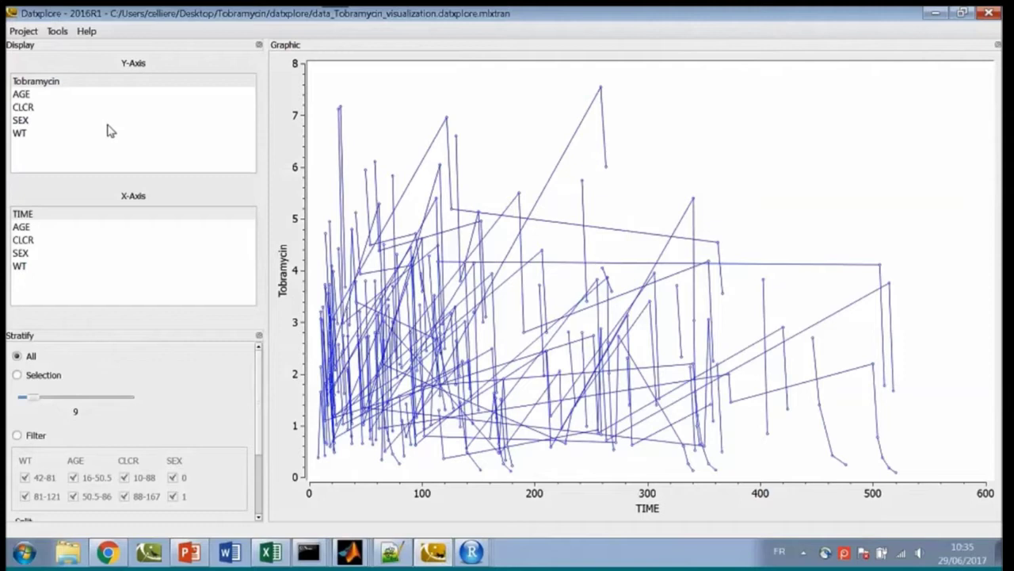
pyautogui.click(40, 96)
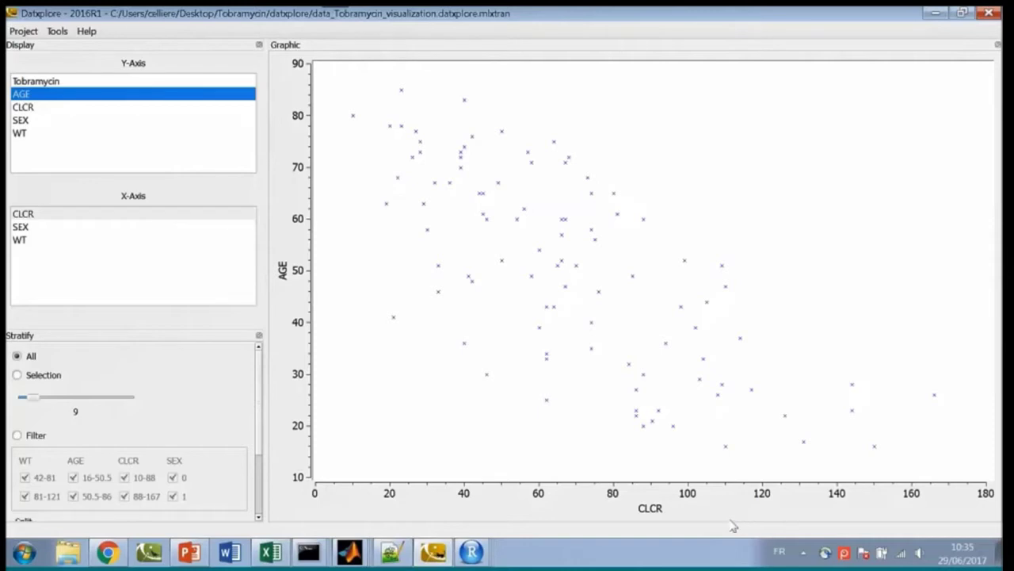
# - Return to the PowerPoint presentation and present the Workflow slide with the Datxplore findings, slide 6
pyautogui.click(190, 554)
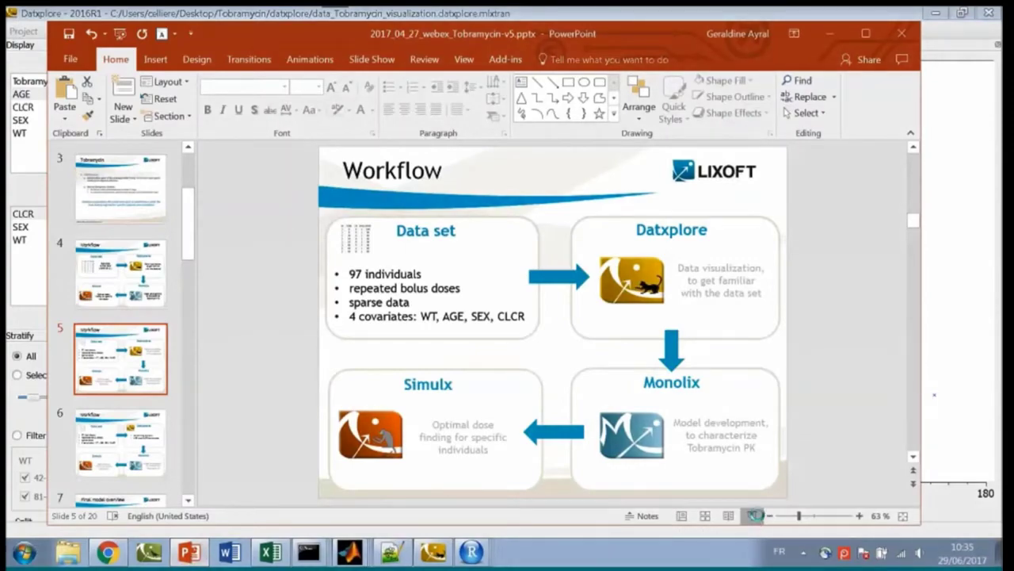
pyautogui.click(755, 515)
pyautogui.press('Right')
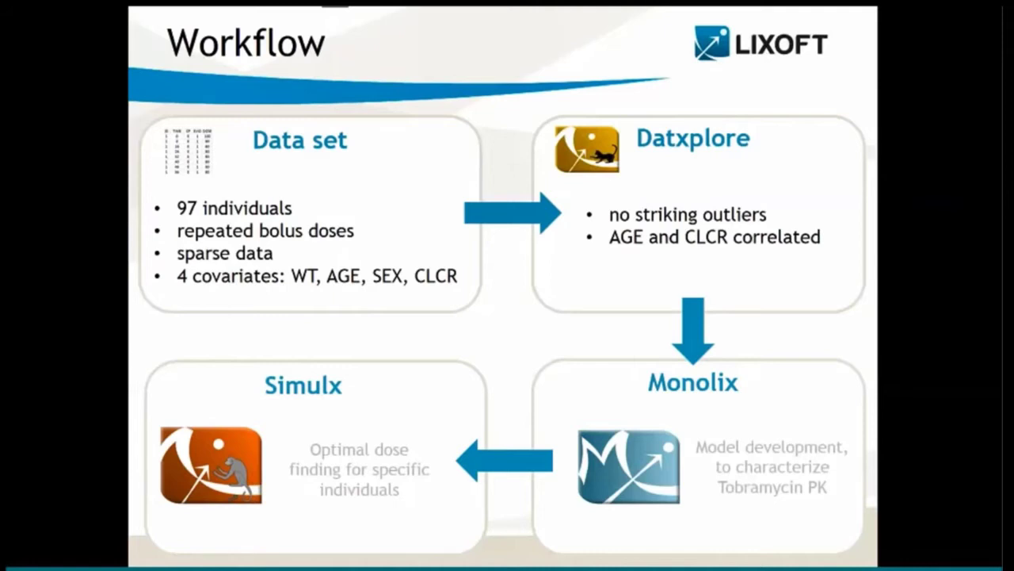
pyautogui.press('Escape')
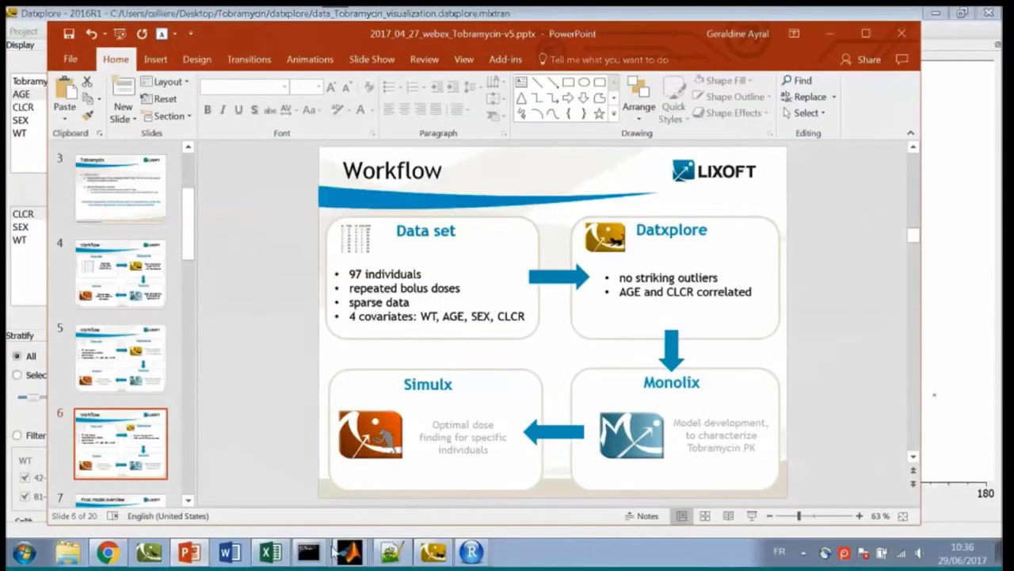
# - Switch to Monolix and create a new project, removing all files from the existing new_project results folder
pyautogui.moveTo(349, 552)
pyautogui.click(265, 453)
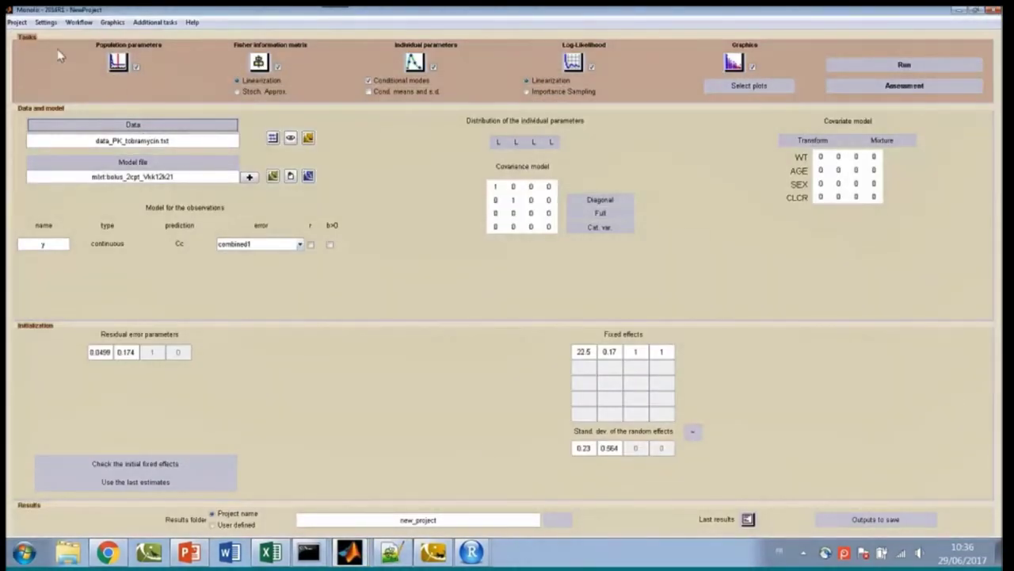
pyautogui.click(17, 23)
pyautogui.click(26, 36)
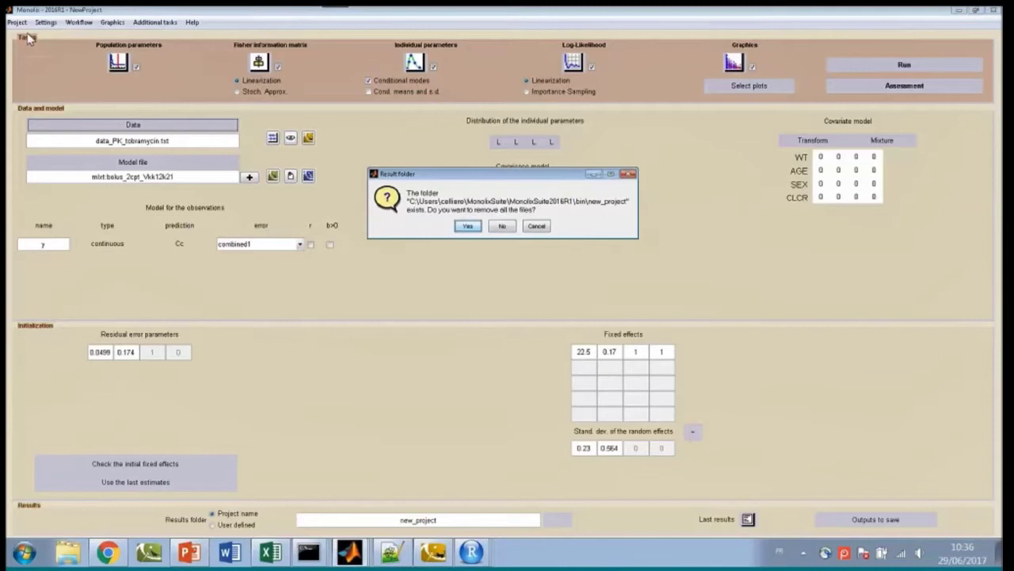
pyautogui.click(468, 227)
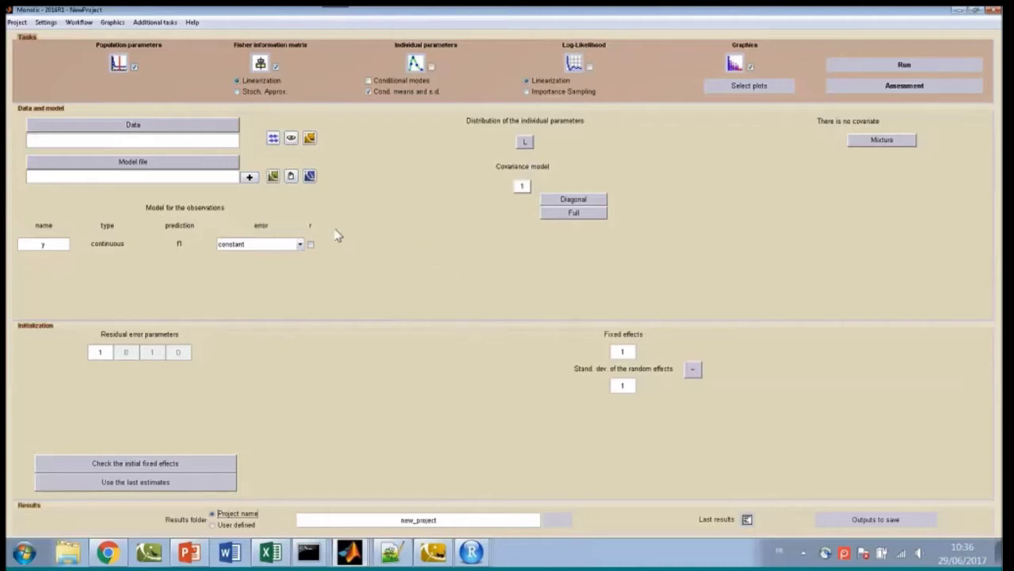
# - Load the data file data_PK_tobramycin.txt from the Tobra folder on the Desktop
pyautogui.click(133, 130)
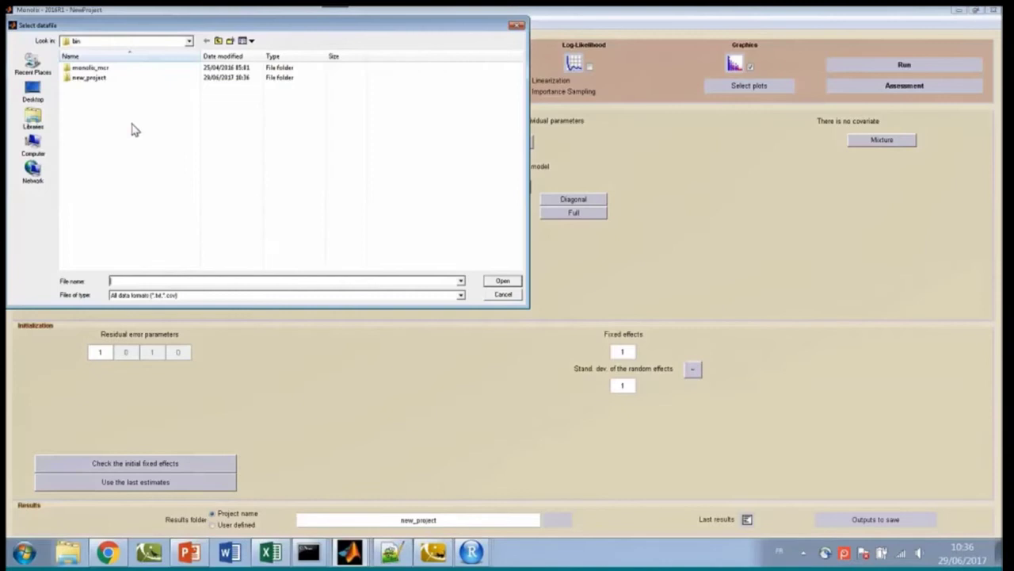
pyautogui.click(33, 92)
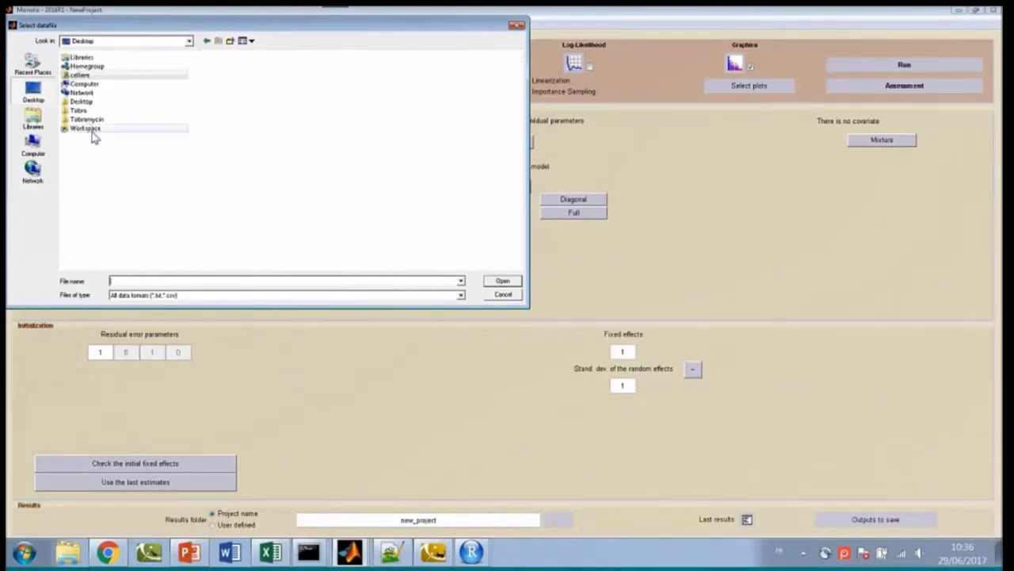
pyautogui.doubleClick(98, 111)
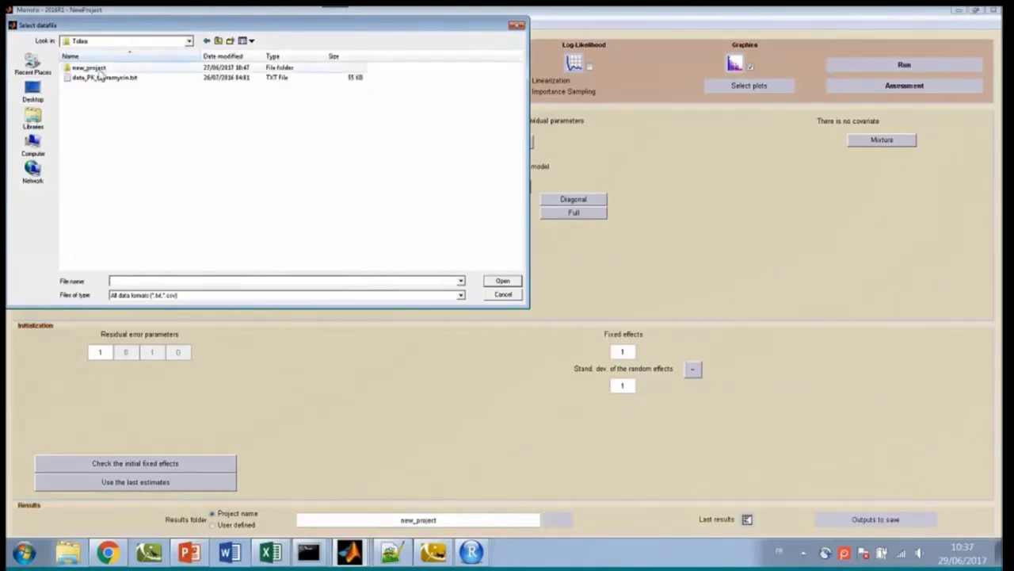
pyautogui.click(104, 80)
pyautogui.click(503, 281)
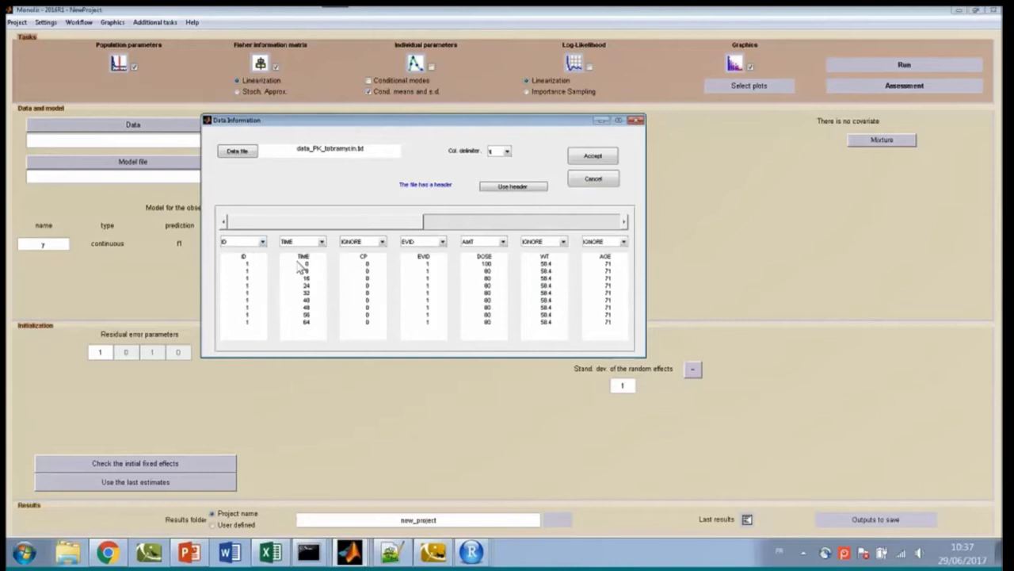
# - Assign the column type Y to CP and the type COV to WT, AGE and CLCR
pyautogui.click(383, 242)
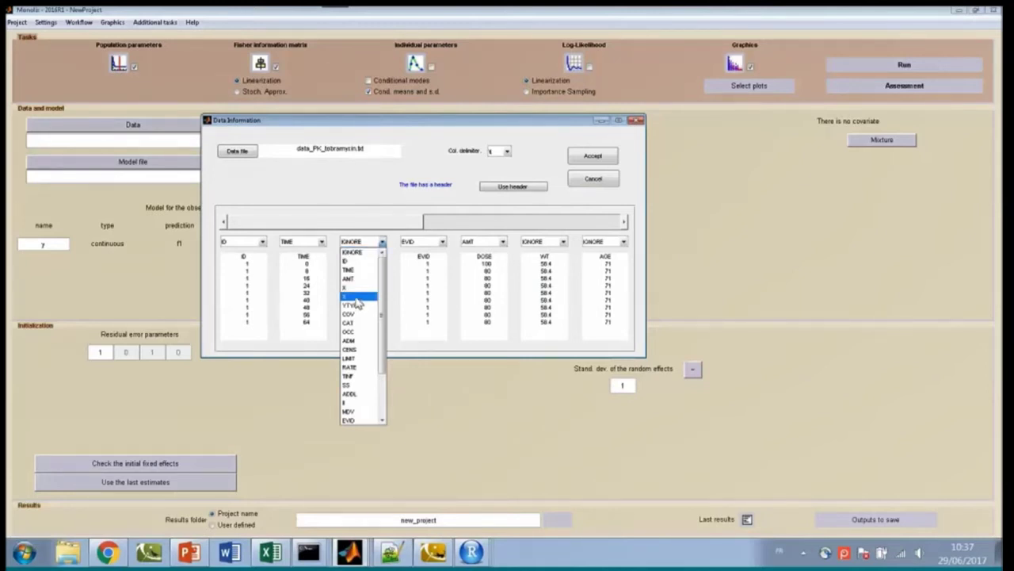
pyautogui.click(356, 297)
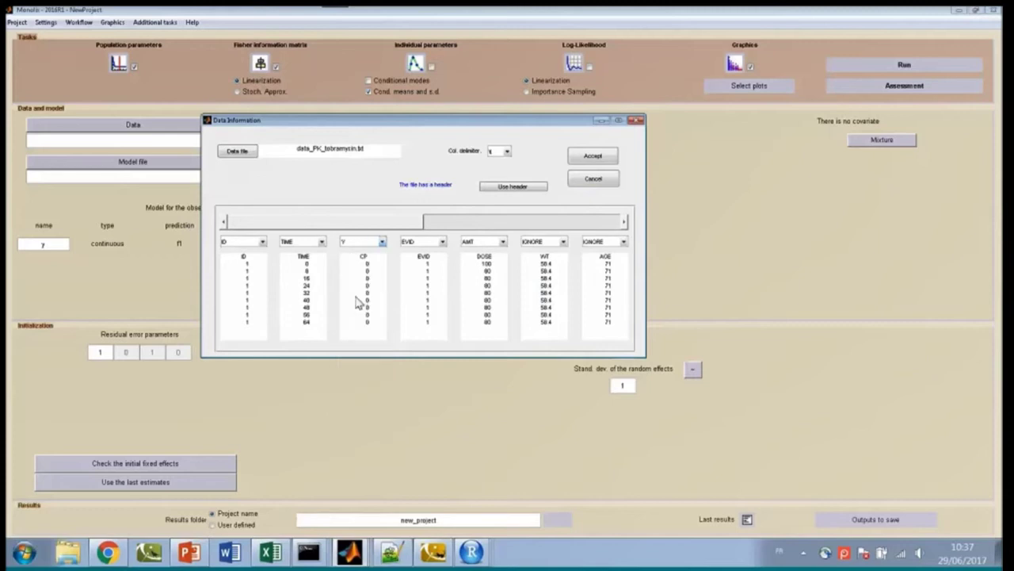
pyautogui.moveTo(396, 227); pyautogui.dragTo(598, 228)
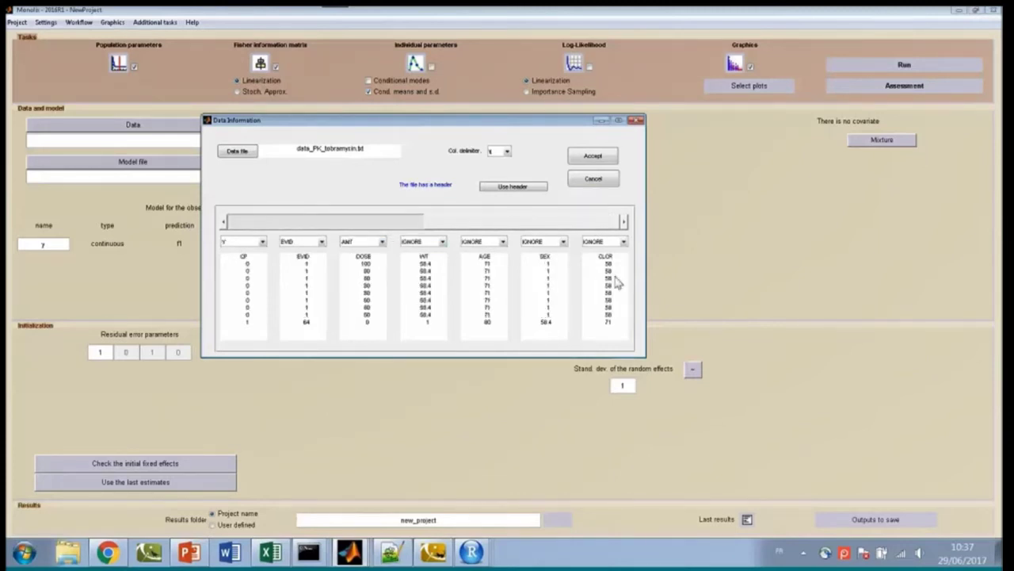
pyautogui.click(443, 243)
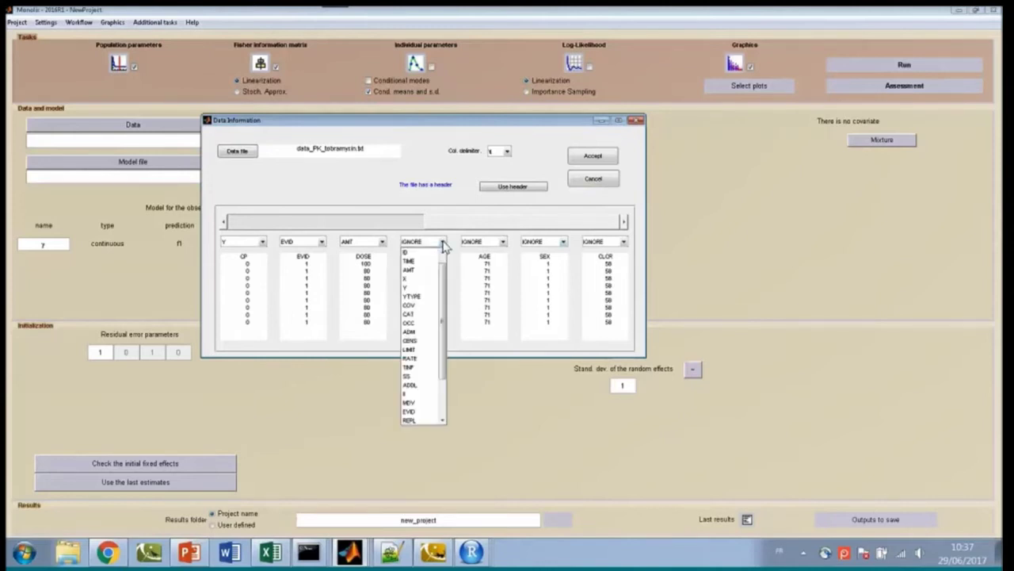
pyautogui.click(422, 306)
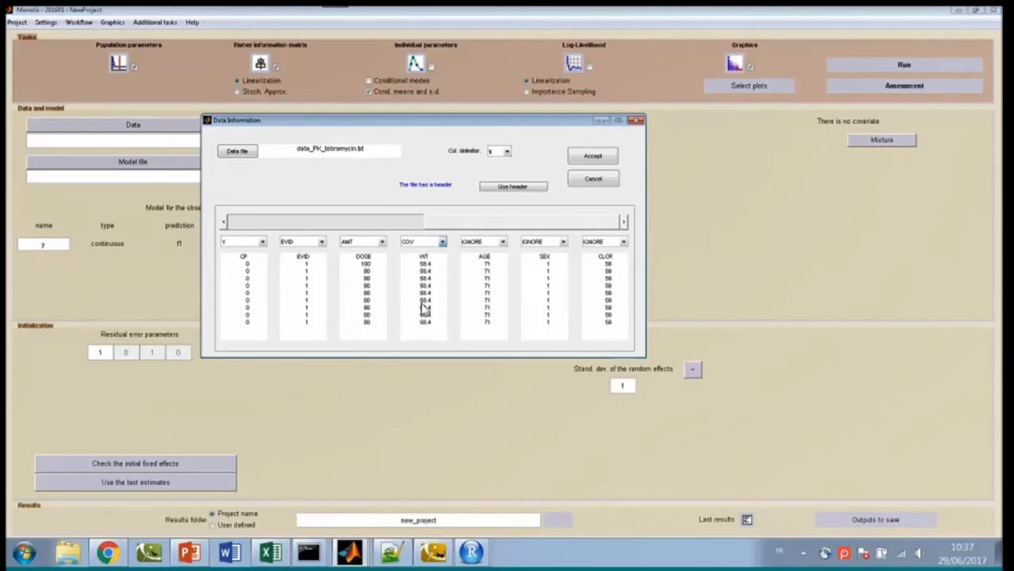
pyautogui.click(502, 242)
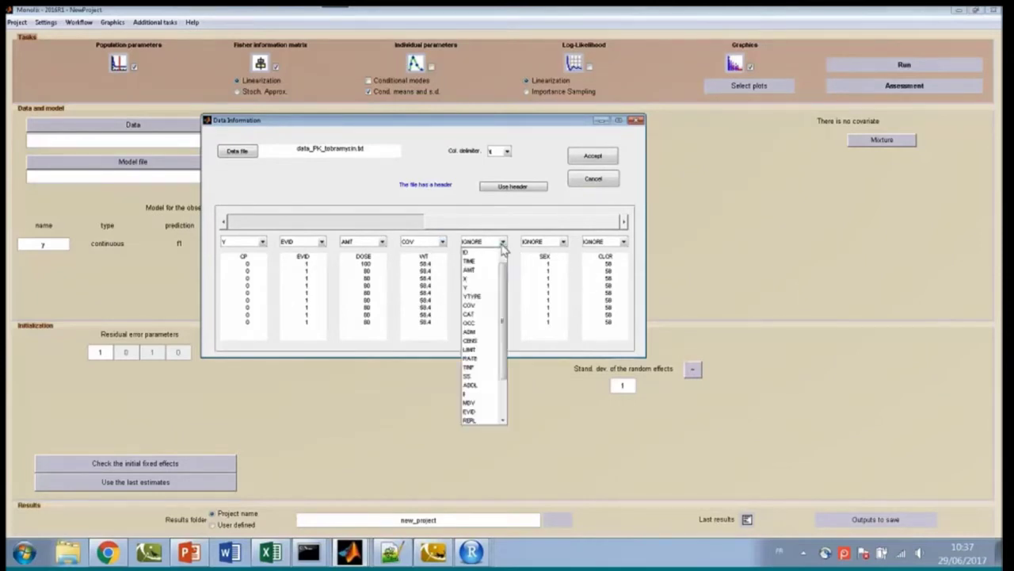
pyautogui.click(490, 308)
pyautogui.click(624, 242)
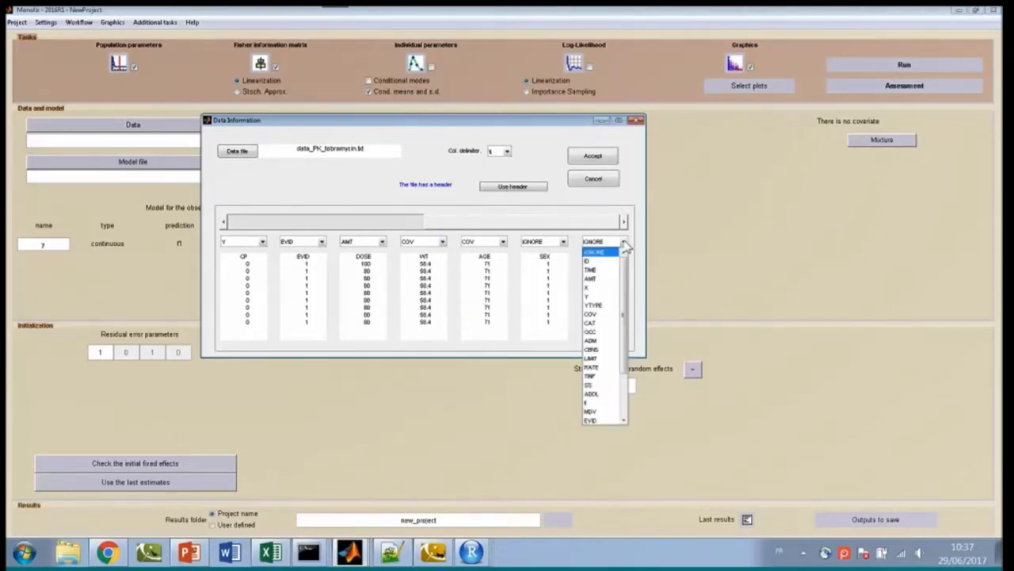
pyautogui.click(607, 315)
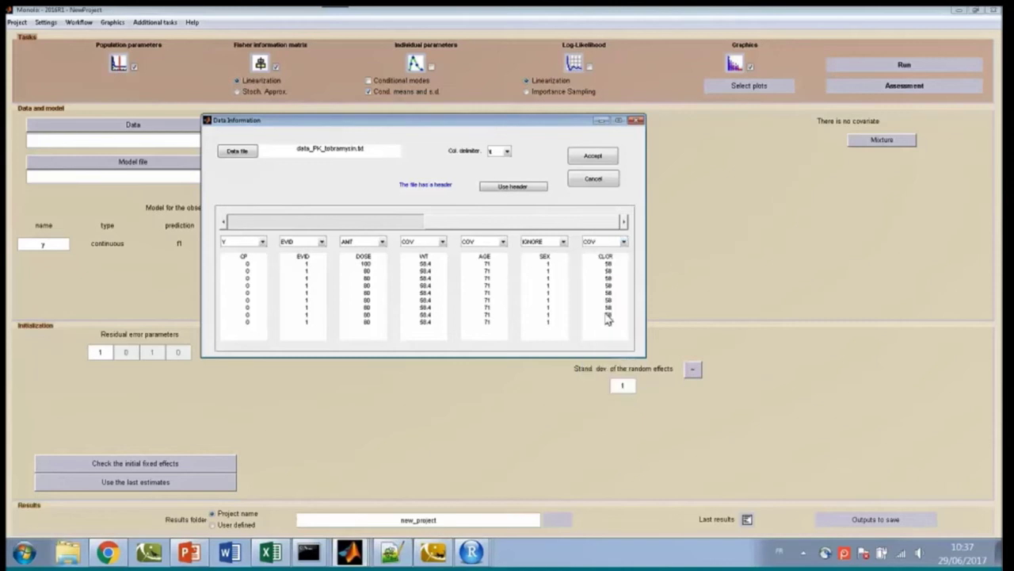
# - Assign the column type CAT to SEX and accept the data information
pyautogui.click(563, 241)
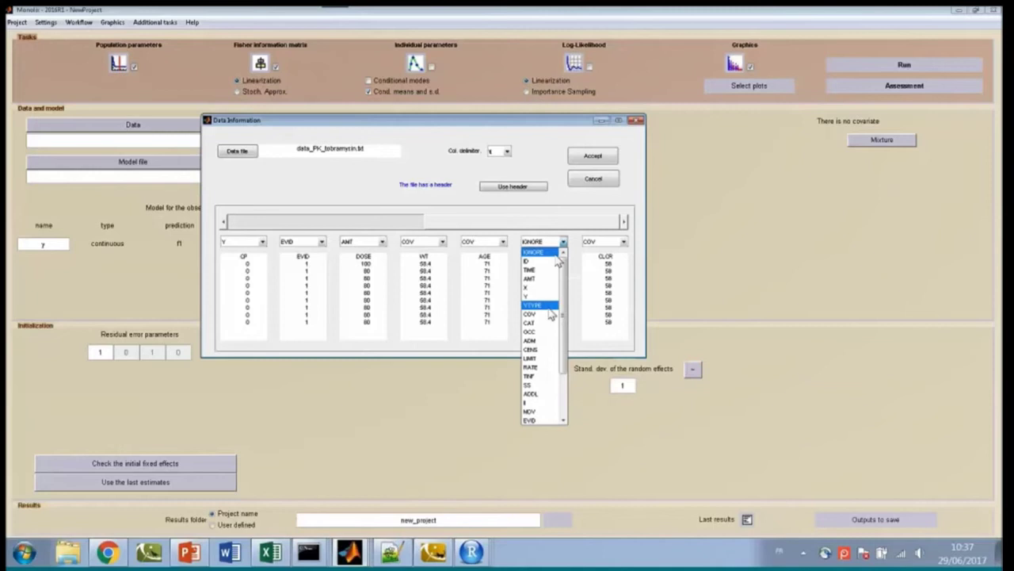
pyautogui.click(545, 325)
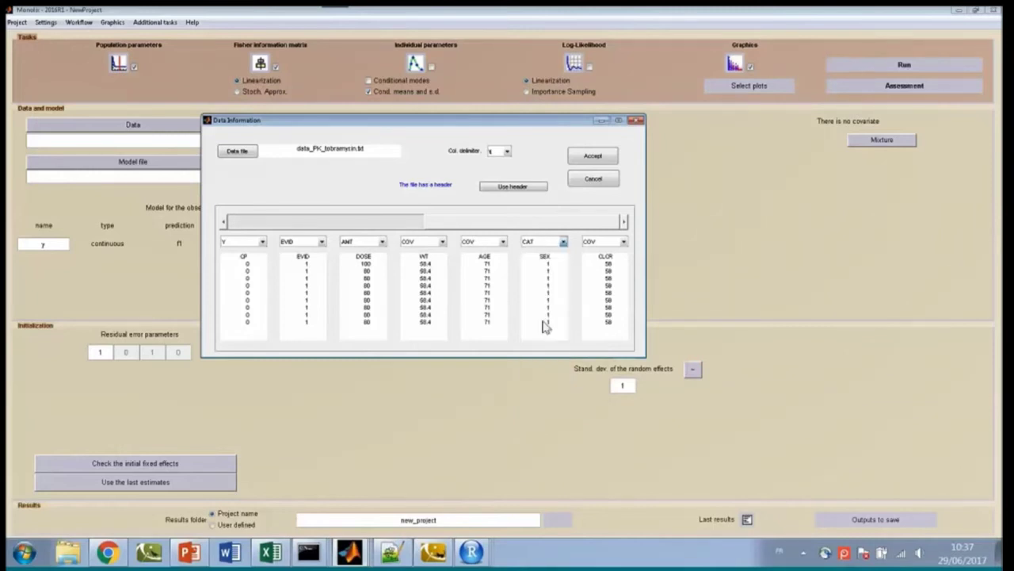
pyautogui.click(594, 156)
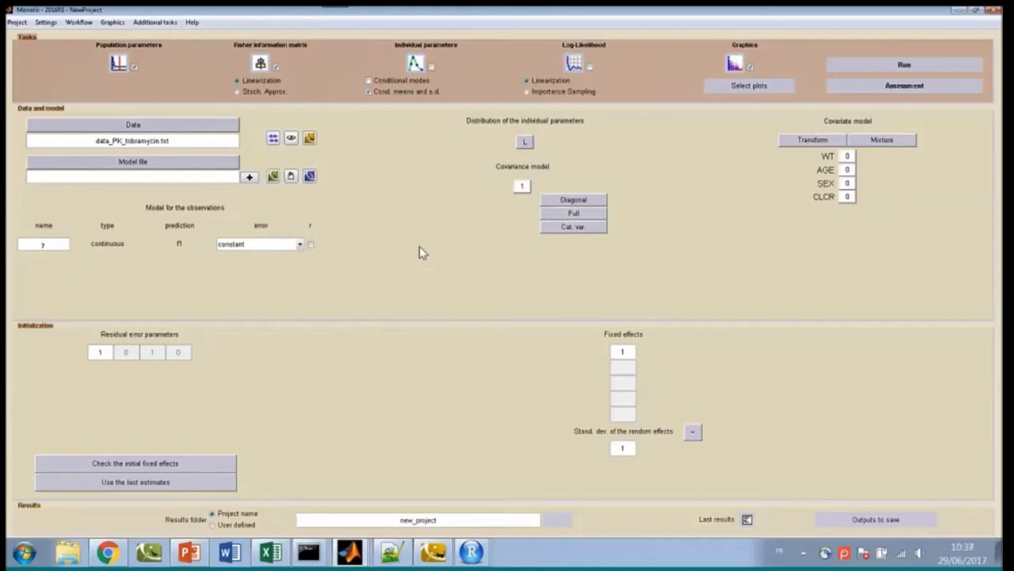
# - Load the bolus_1cpt_Vk model from the PK section of the Monolix library as the project's structural model
pyautogui.click(132, 163)
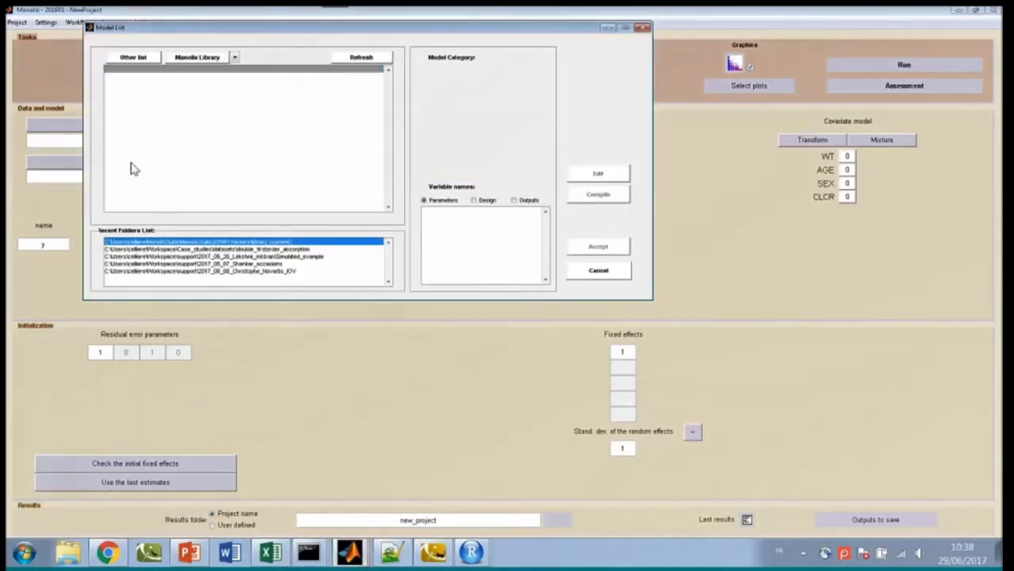
pyautogui.click(234, 57)
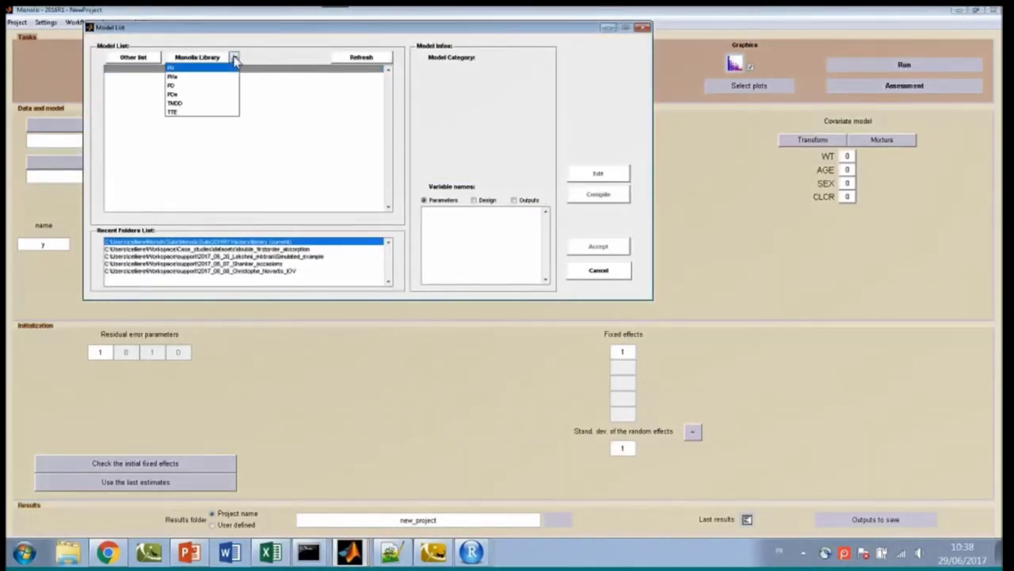
pyautogui.click(177, 70)
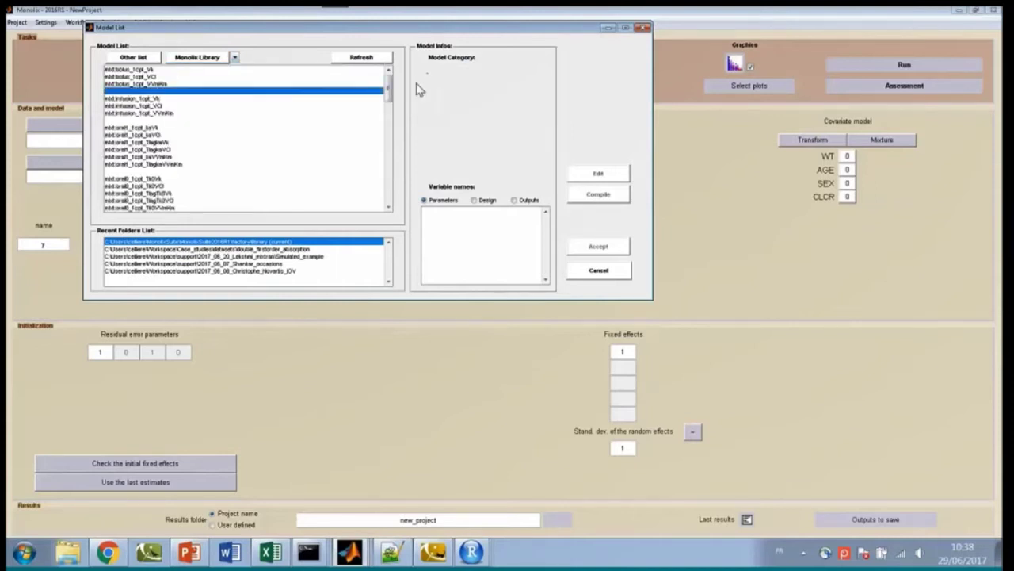
pyautogui.moveTo(391, 86)
pyautogui.mouseDown()
pyautogui.moveTo(392, 190)
pyautogui.moveTo(396, 84)
pyautogui.mouseUp()
pyautogui.click(145, 76)
pyautogui.click(148, 70)
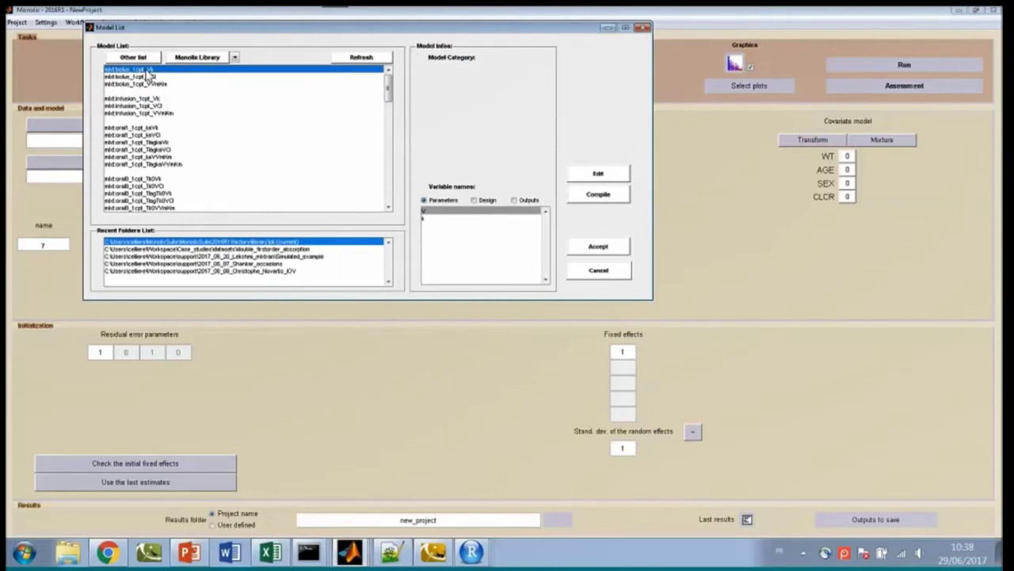
pyautogui.click(599, 249)
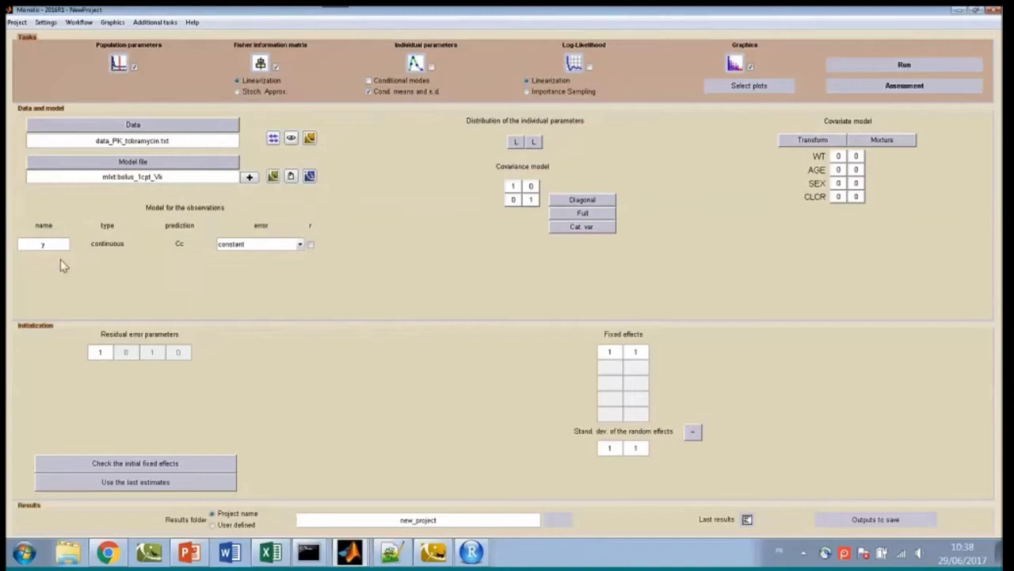
# - Set the residual error model to combined1 and accept log-normal distributions for the parameters V and k
pyautogui.click(300, 245)
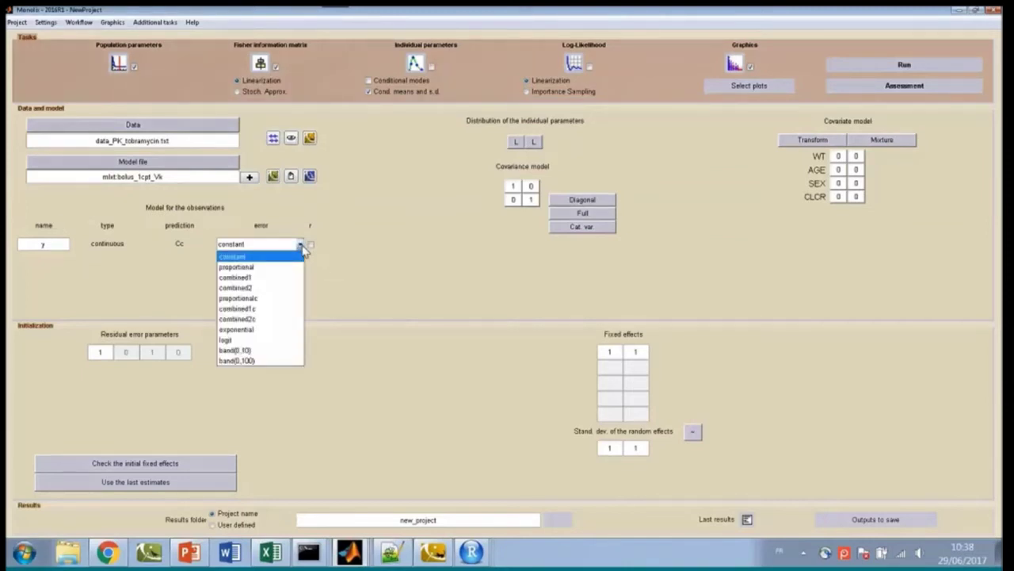
pyautogui.click(275, 287)
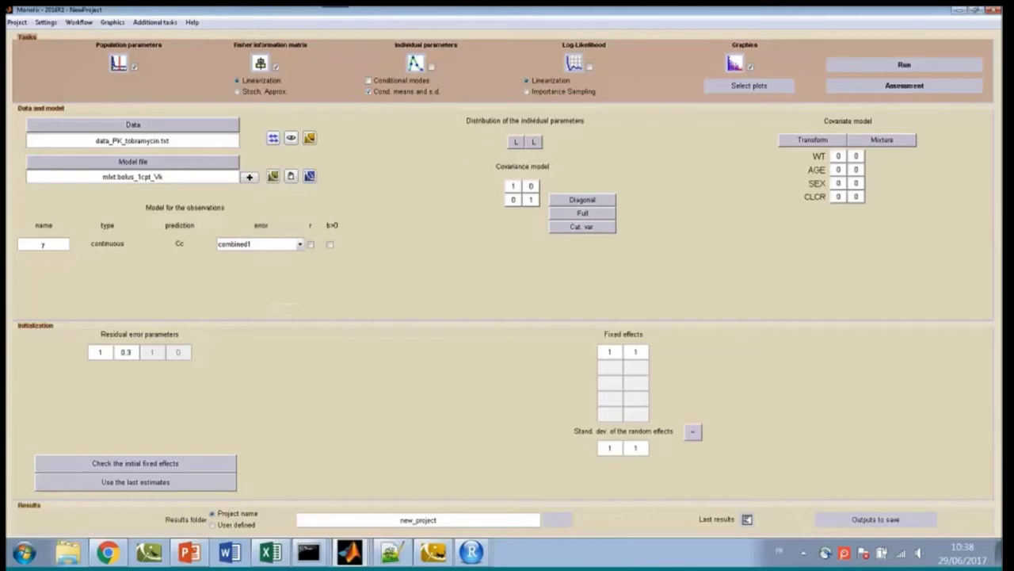
pyautogui.click(517, 142)
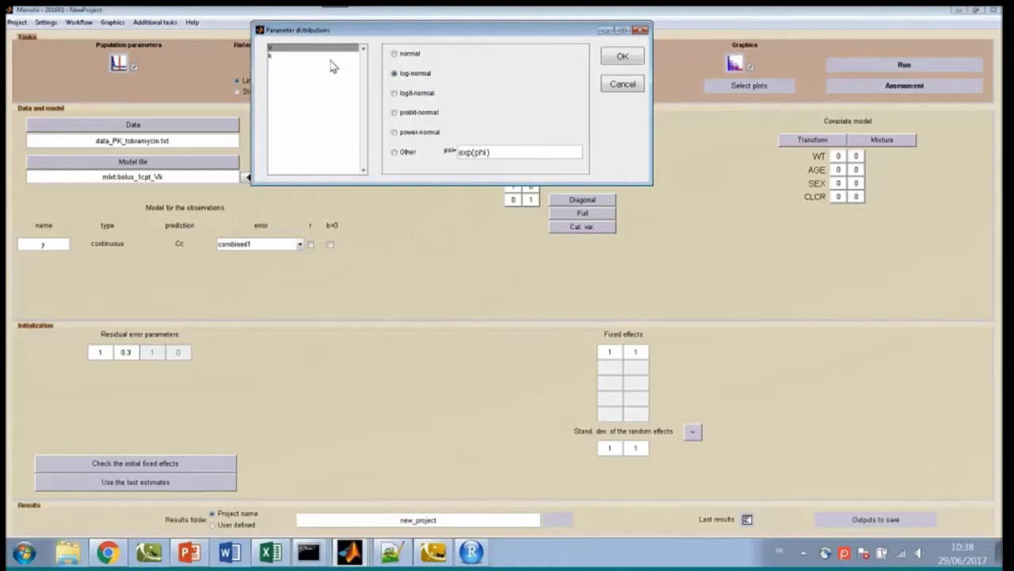
pyautogui.click(306, 58)
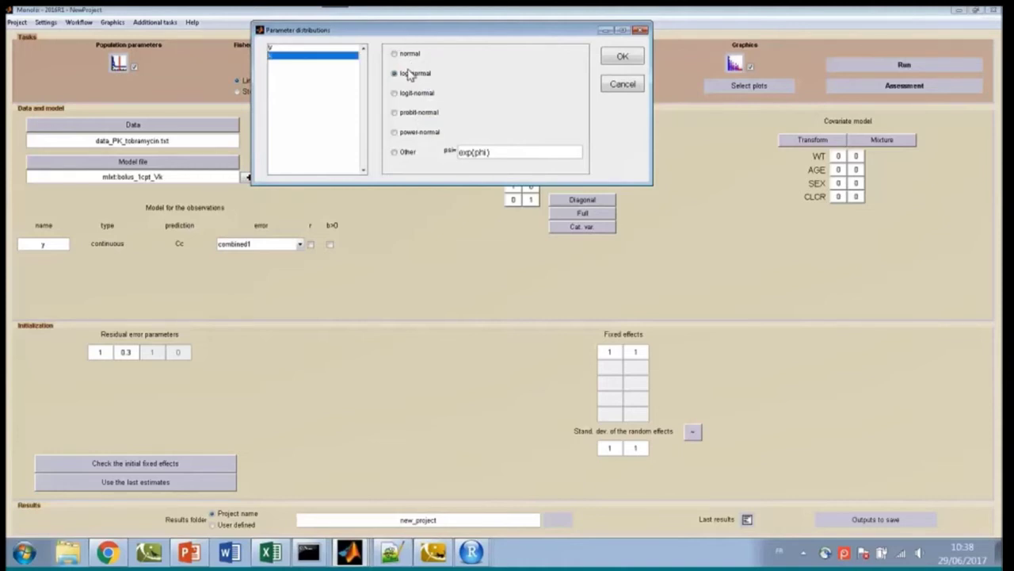
pyautogui.click(624, 59)
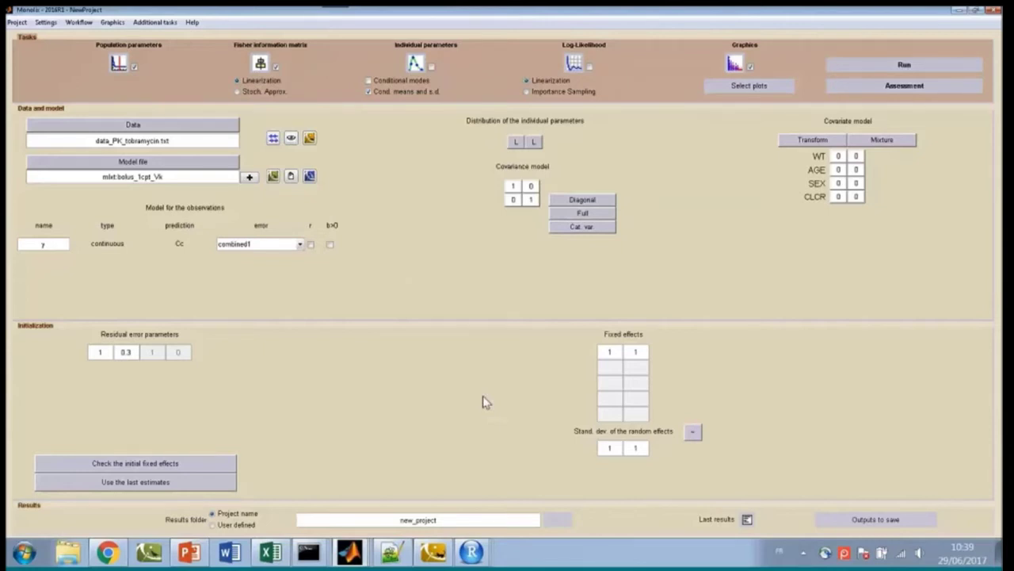
# - Open the check of the initial fixed effects and set the number of prediction points to 1000
pyautogui.click(121, 468)
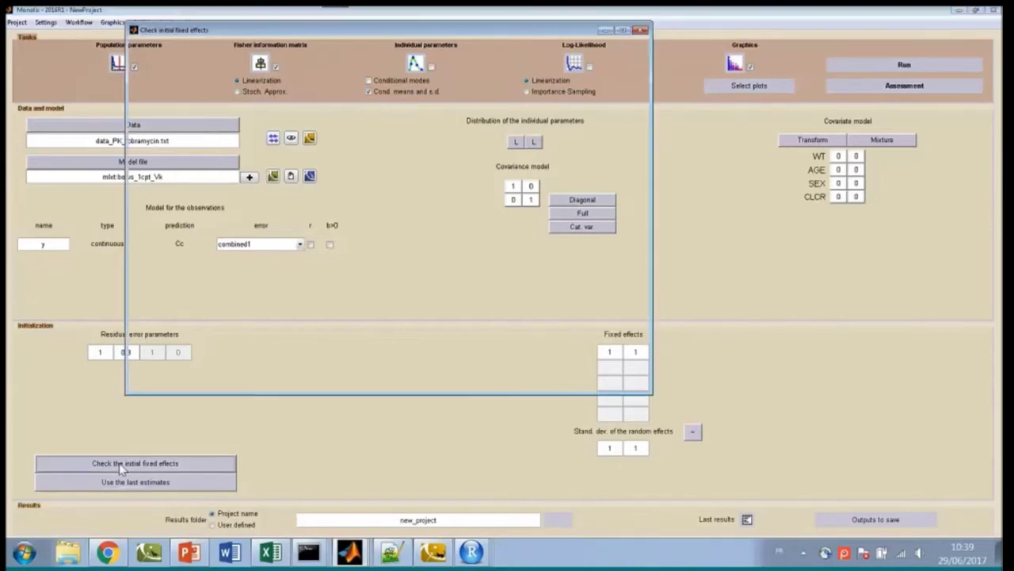
pyautogui.write('000')
pyautogui.press('Return')
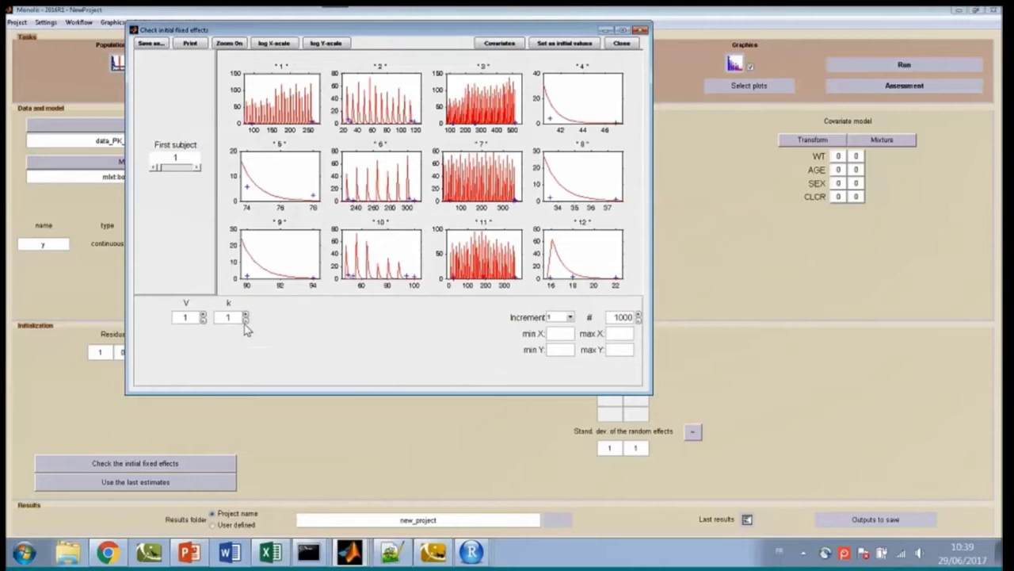
# - Set V to 3 in the fixed effects check and apply the values as the initial estimates
pyautogui.press('BackSpace')
pyautogui.write('5')
pyautogui.press('Return')
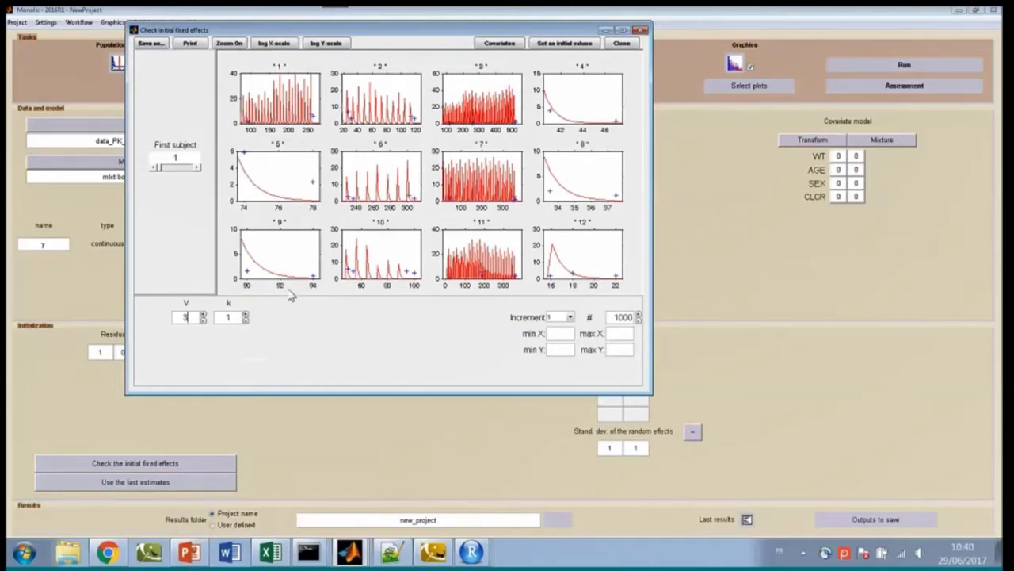
pyautogui.click(567, 44)
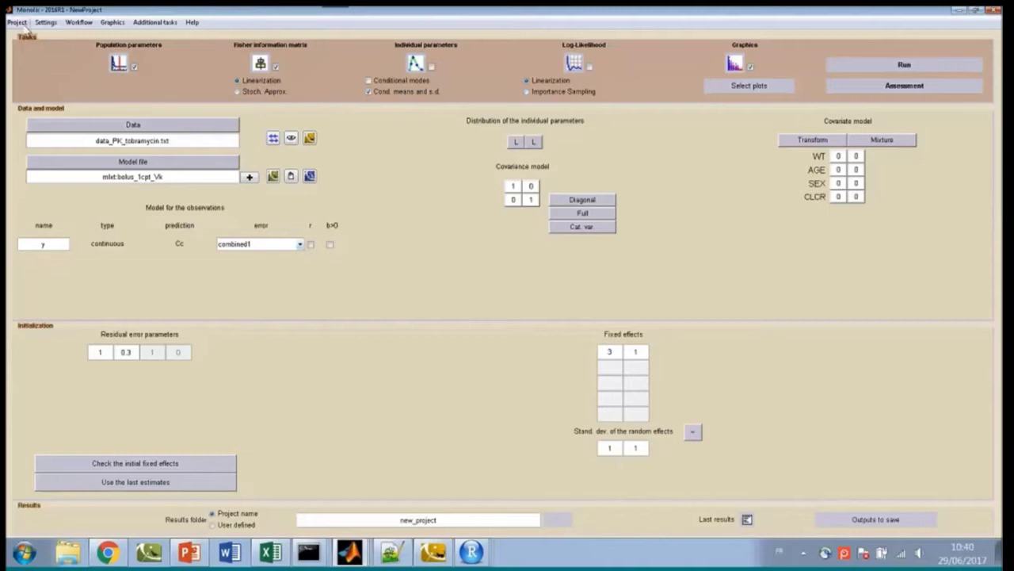
# - Save the project as project1.mlxtran in the Tobra folder on the Desktop
pyautogui.click(20, 23)
pyautogui.click(31, 60)
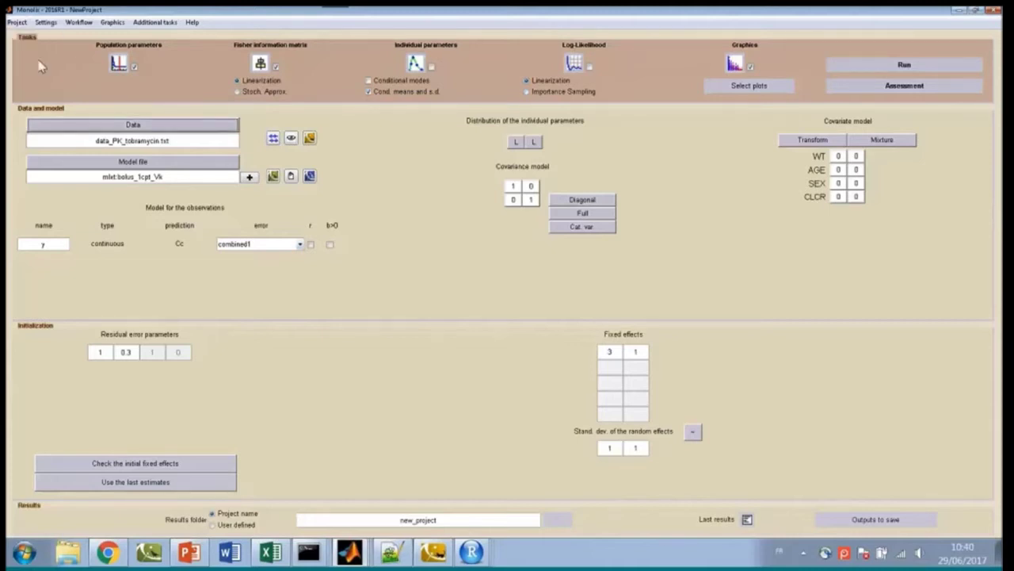
pyautogui.click(32, 92)
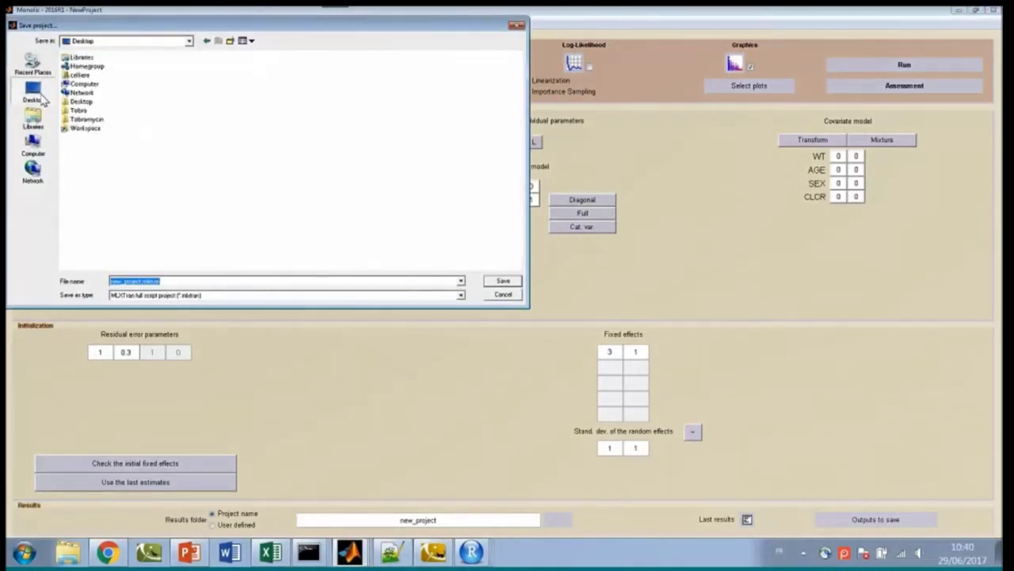
pyautogui.doubleClick(96, 112)
pyautogui.doubleClick(133, 283)
pyautogui.click(161, 281)
pyautogui.press('BackSpace')
pyautogui.press('BackSpace')
pyautogui.press('BackSpace')
pyautogui.press('BackSpace')
pyautogui.press('BackSpace')
pyautogui.press('BackSpace')
pyautogui.press('BackSpace')
pyautogui.press('BackSpace')
pyautogui.press('BackSpace')
pyautogui.press('BackSpace')
pyautogui.press('BackSpace')
pyautogui.press('BackSpace')
pyautogui.write('1')
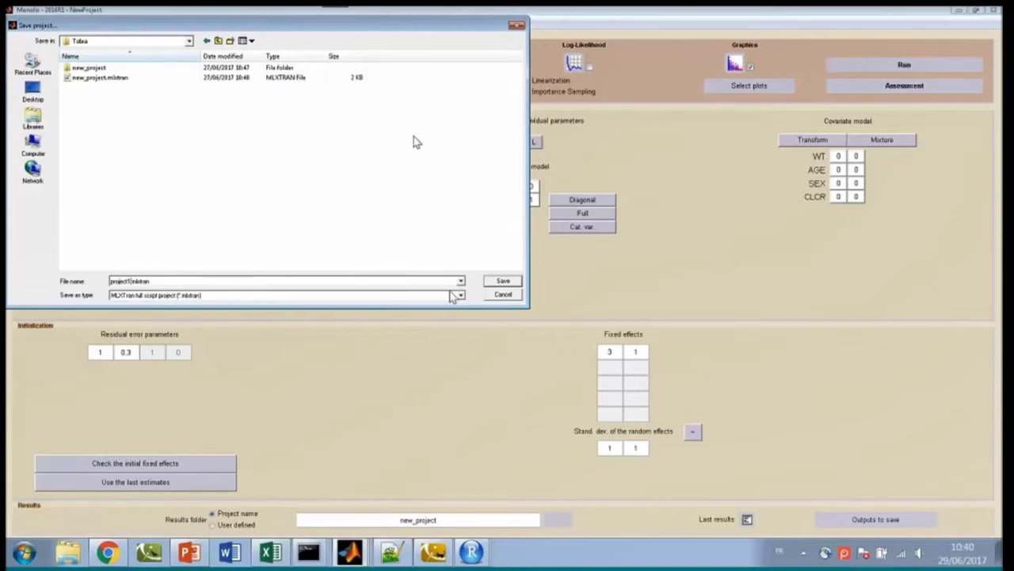
pyautogui.click(504, 282)
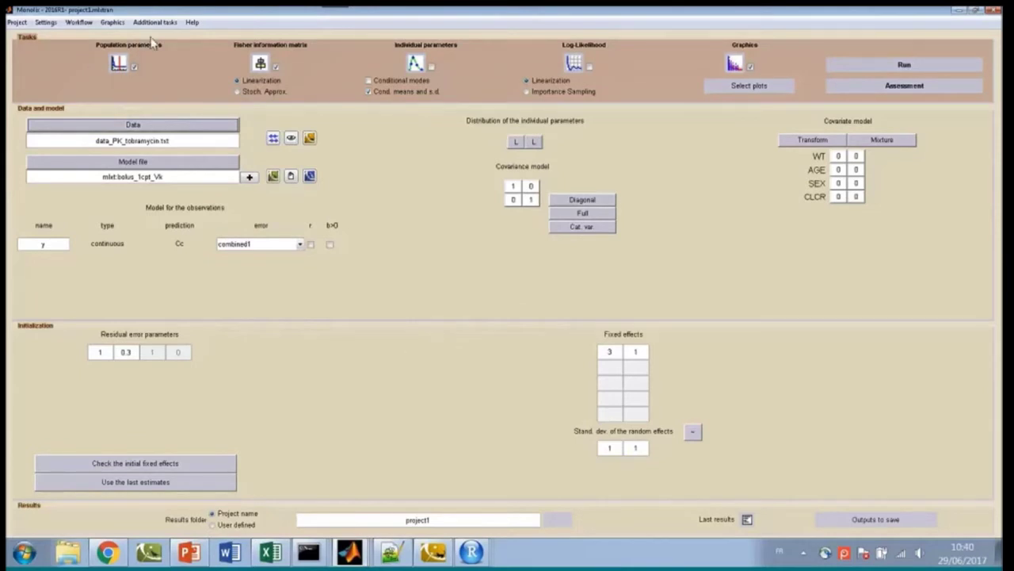
# - Run the population parameter estimation and review its convergence plots and the last results
pyautogui.click(119, 65)
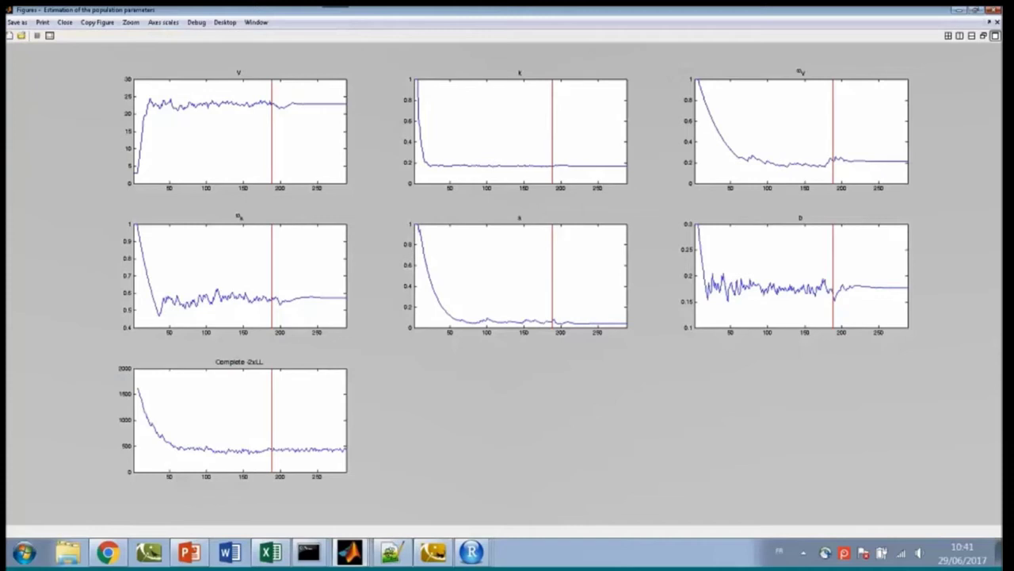
pyautogui.click(957, 10)
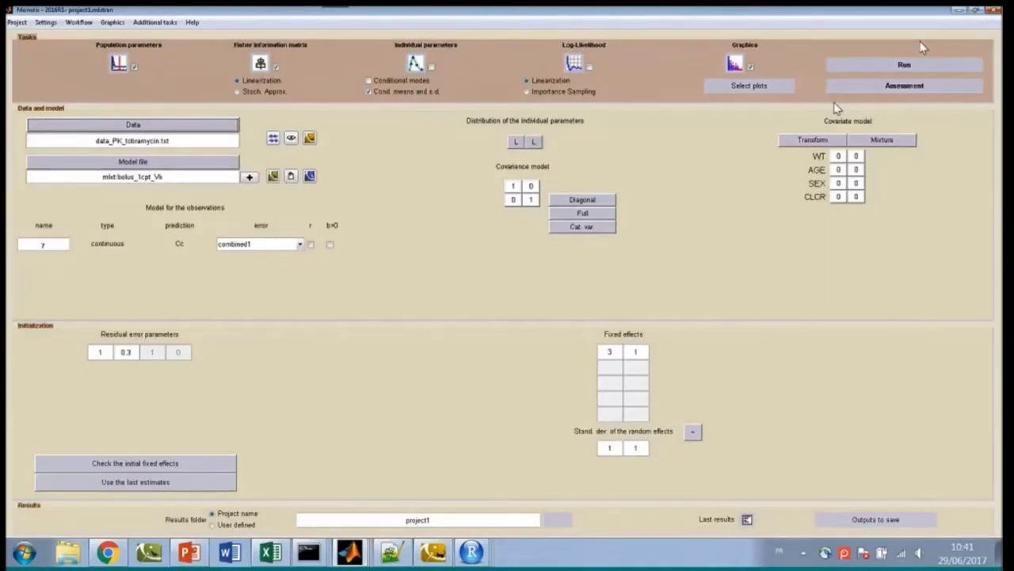
pyautogui.click(747, 521)
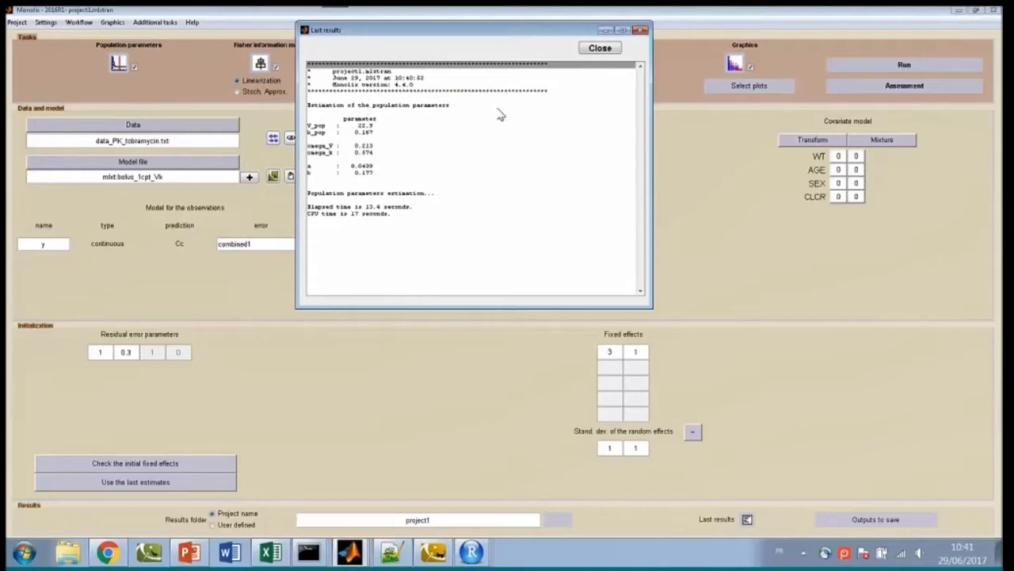
pyautogui.click(600, 48)
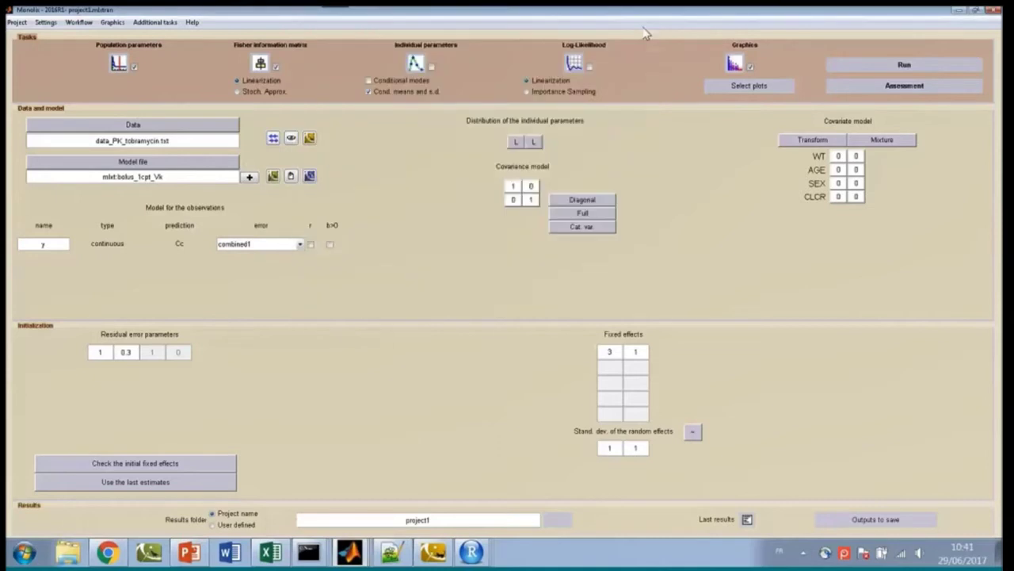
# - Estimate the Fisher information matrix by linearization and review the standard errors and correlations in the last results
pyautogui.click(261, 65)
pyautogui.click(748, 519)
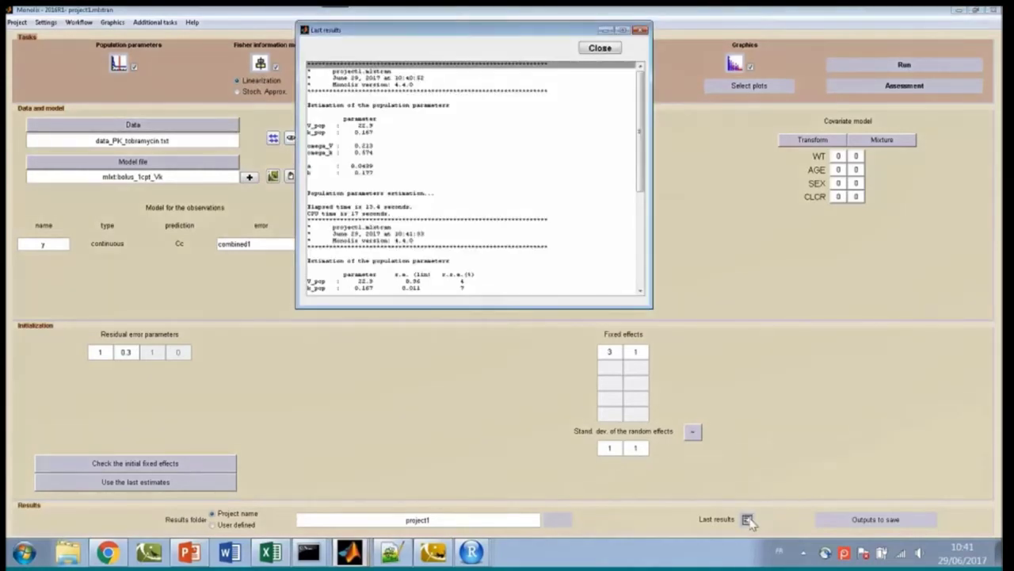
pyautogui.scroll(-5, 639, 115)
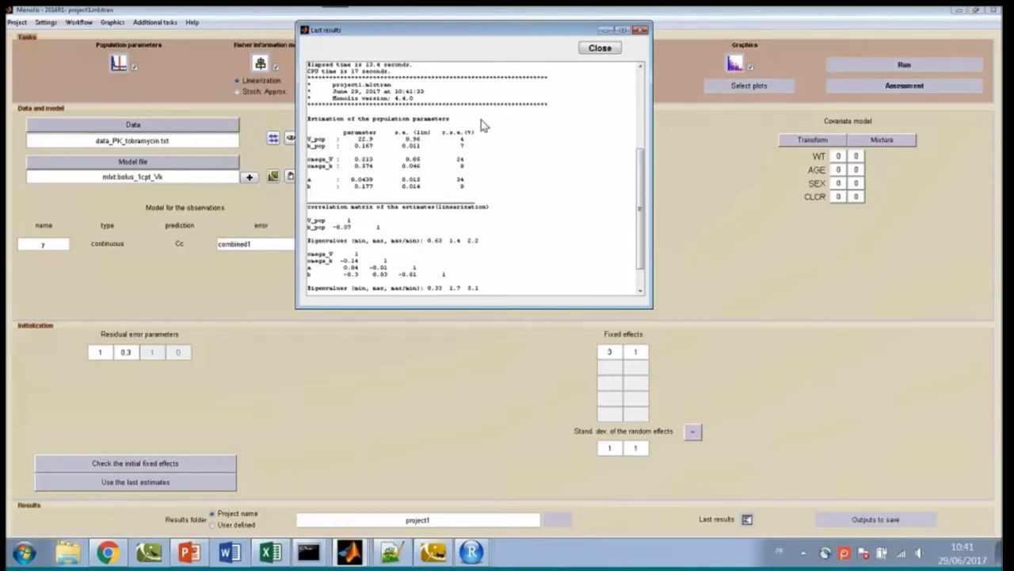
pyautogui.click(642, 31)
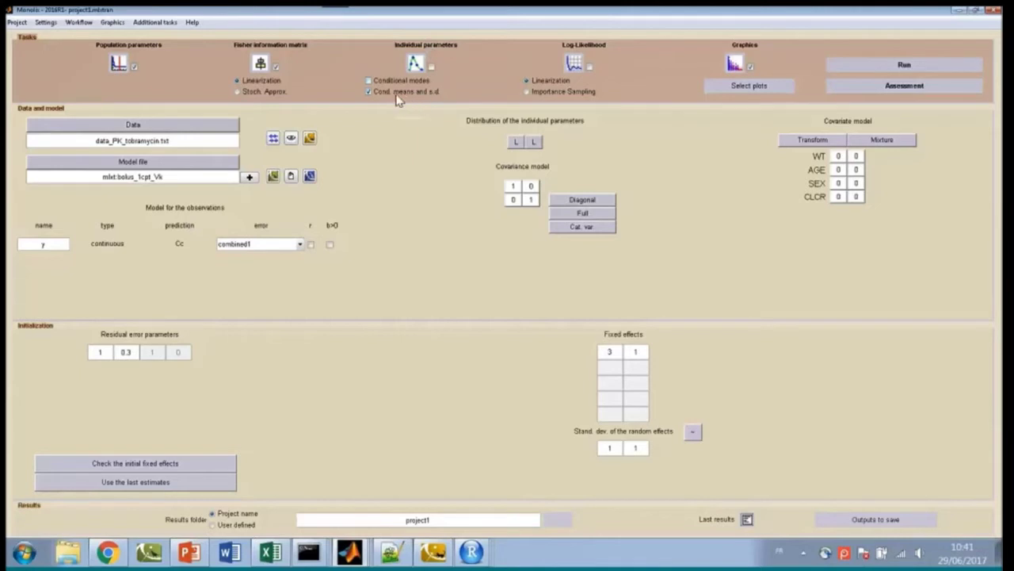
# - Estimate the individual parameters using conditional modes only, without conditional means and s.d
pyautogui.click(370, 81)
pyautogui.click(369, 93)
pyautogui.click(416, 63)
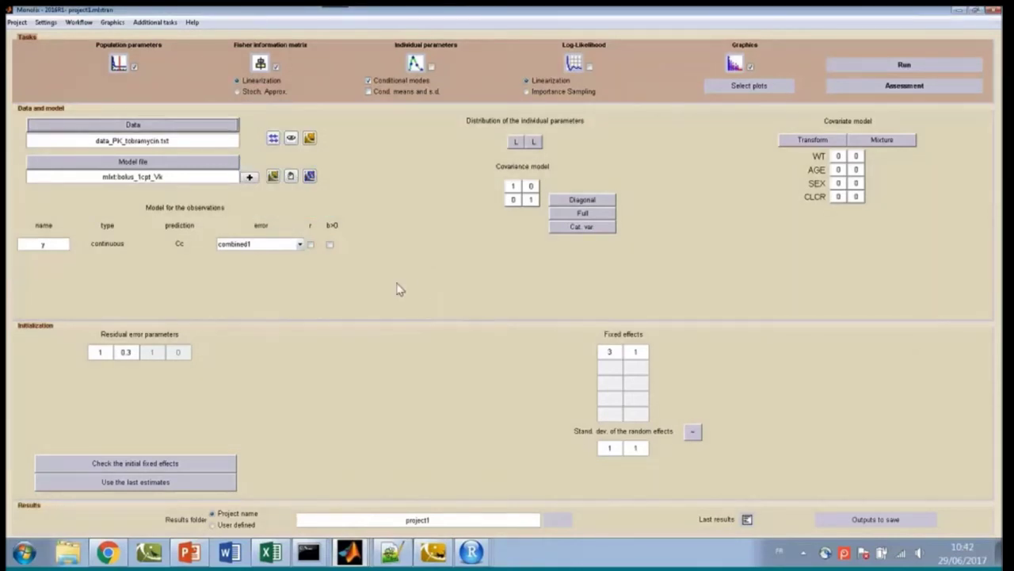
# - Open indiv_parameters.txt from the project1 results folder in Tobra on the Desktop, examine the individual estimates, and return to Monolix
pyautogui.click(72, 546)
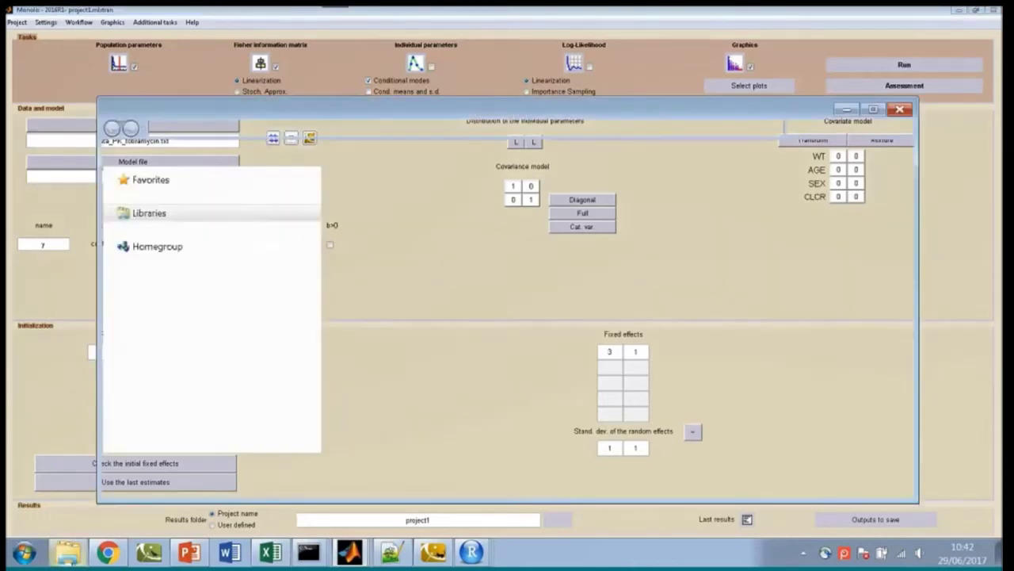
pyautogui.click(172, 250)
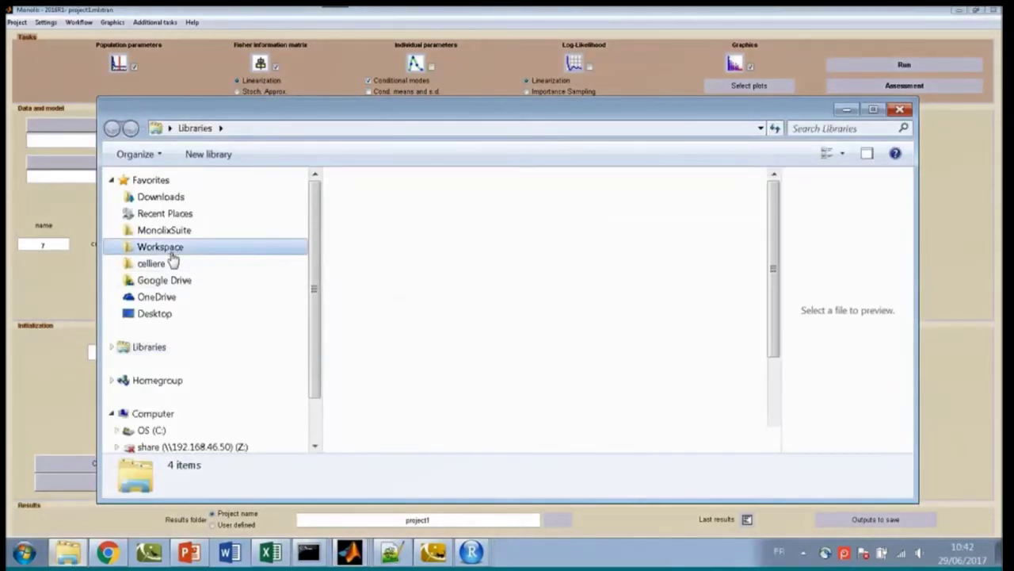
pyautogui.click(158, 314)
pyautogui.click(428, 367)
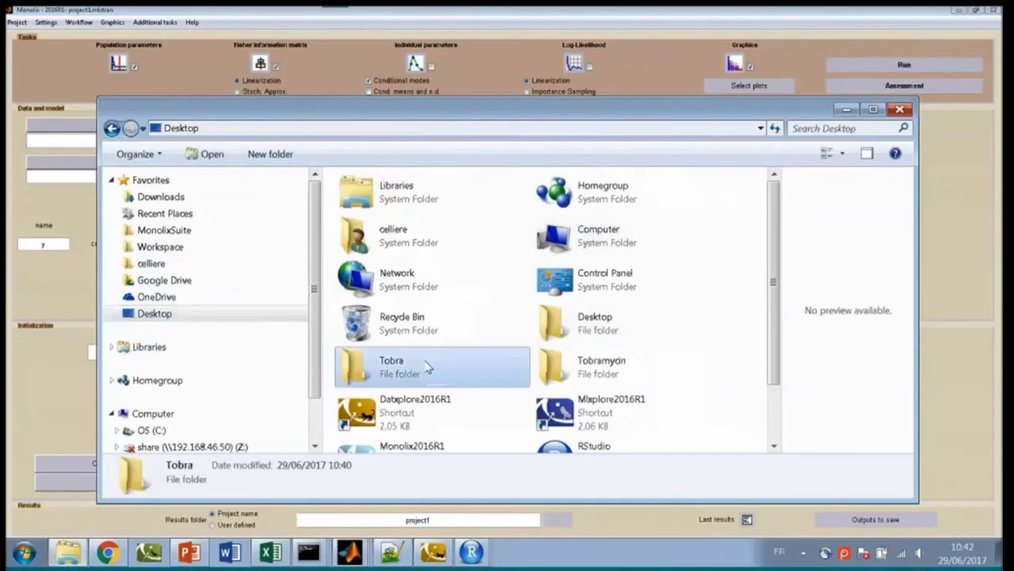
pyautogui.doubleClick(428, 366)
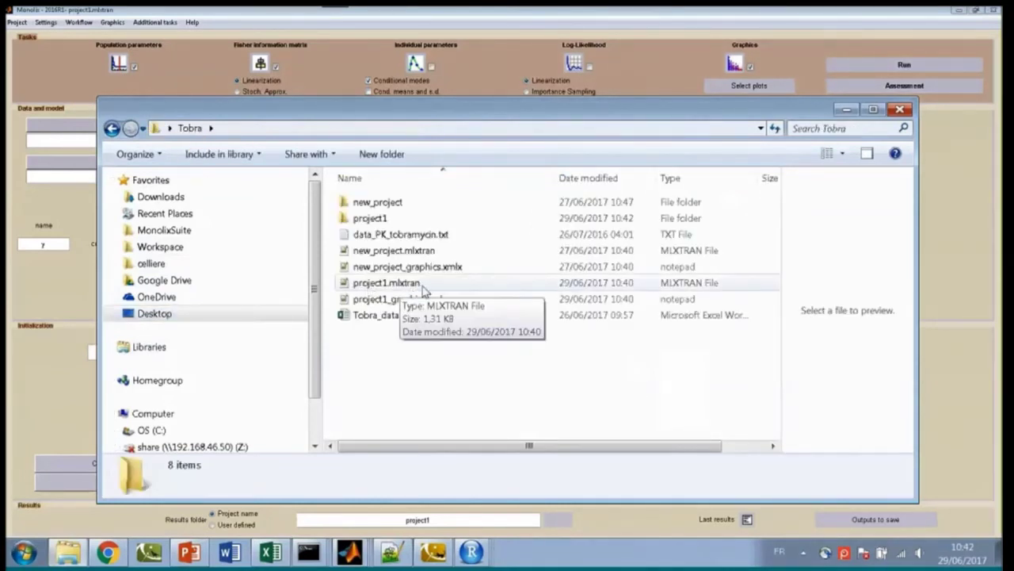
pyautogui.click(370, 224)
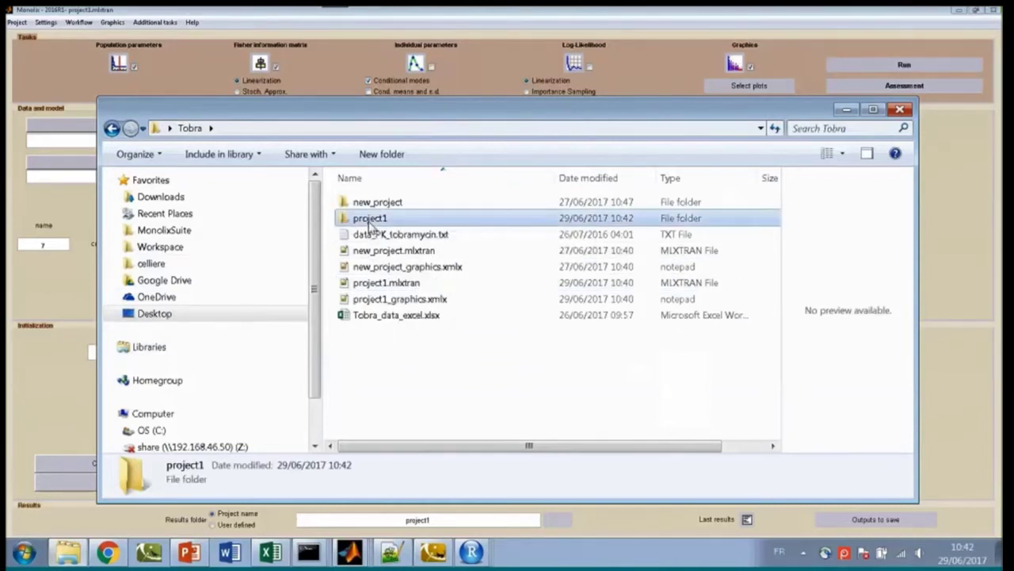
pyautogui.doubleClick(370, 224)
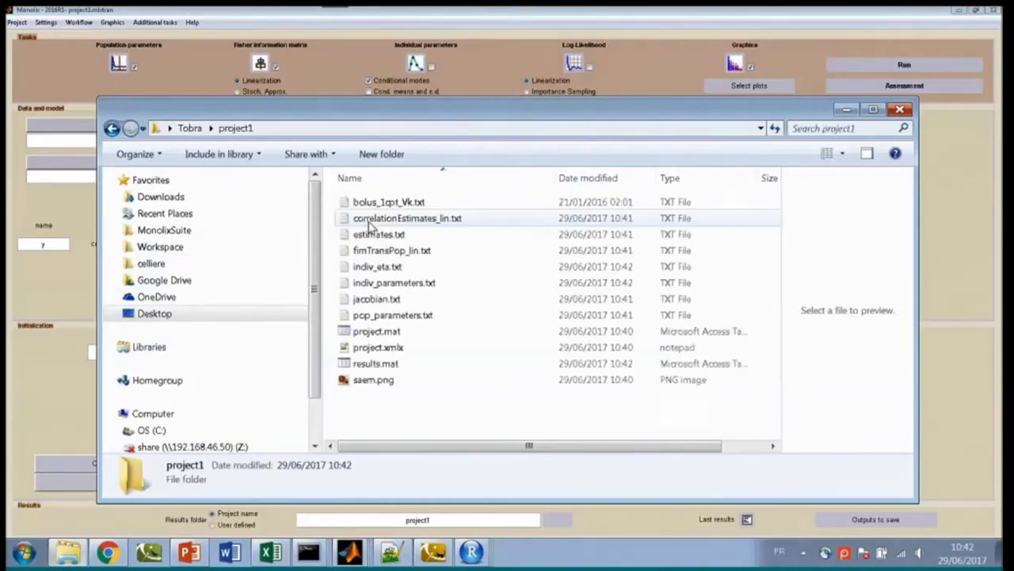
pyautogui.doubleClick(390, 288)
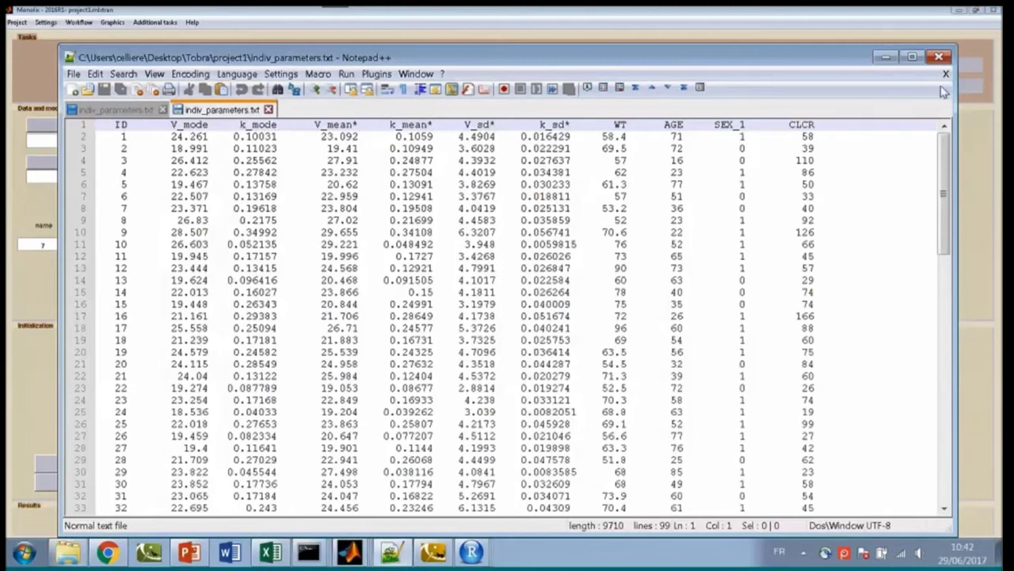
pyautogui.click(939, 57)
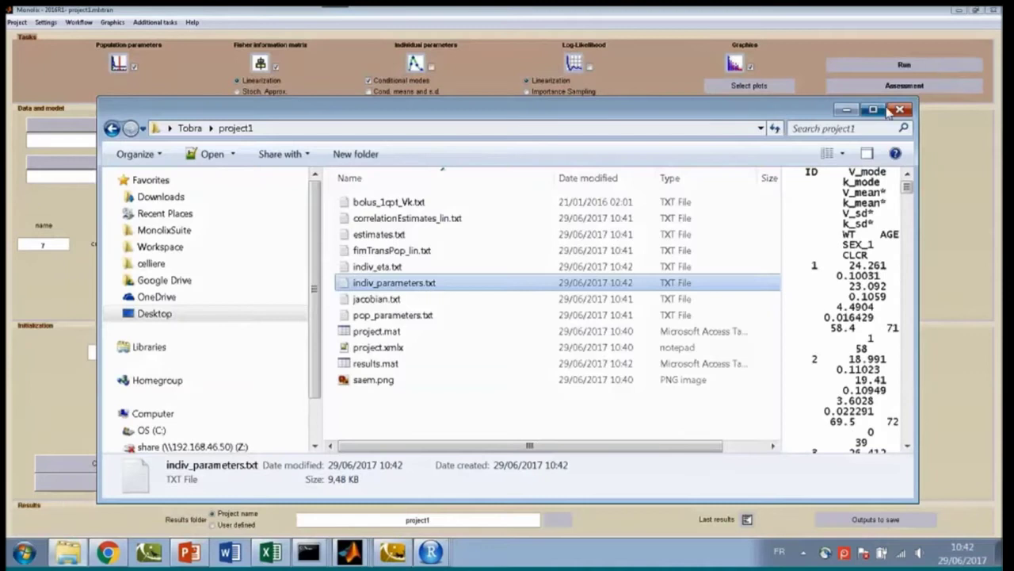
pyautogui.click(845, 111)
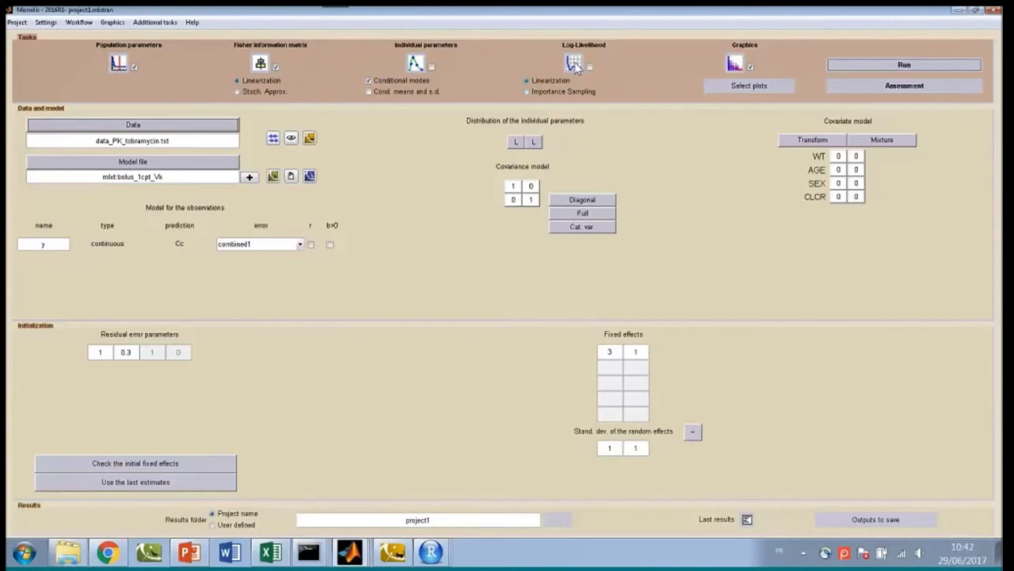
# - Estimate the log-likelihood by linearization and review the log-likelihood, AIC and BIC in the last results
pyautogui.click(574, 65)
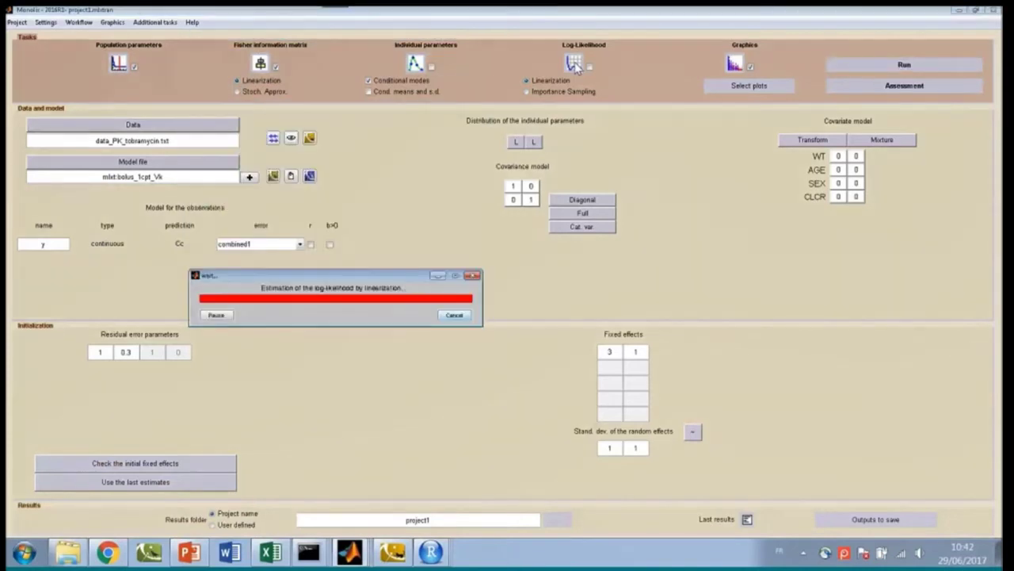
pyautogui.click(747, 519)
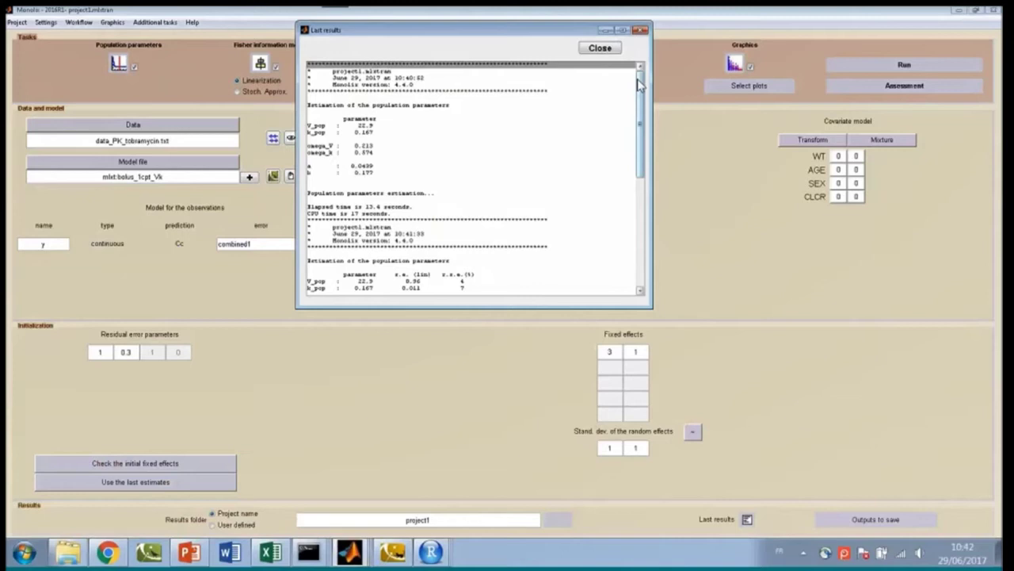
pyautogui.moveTo(641, 85); pyautogui.dragTo(655, 198)
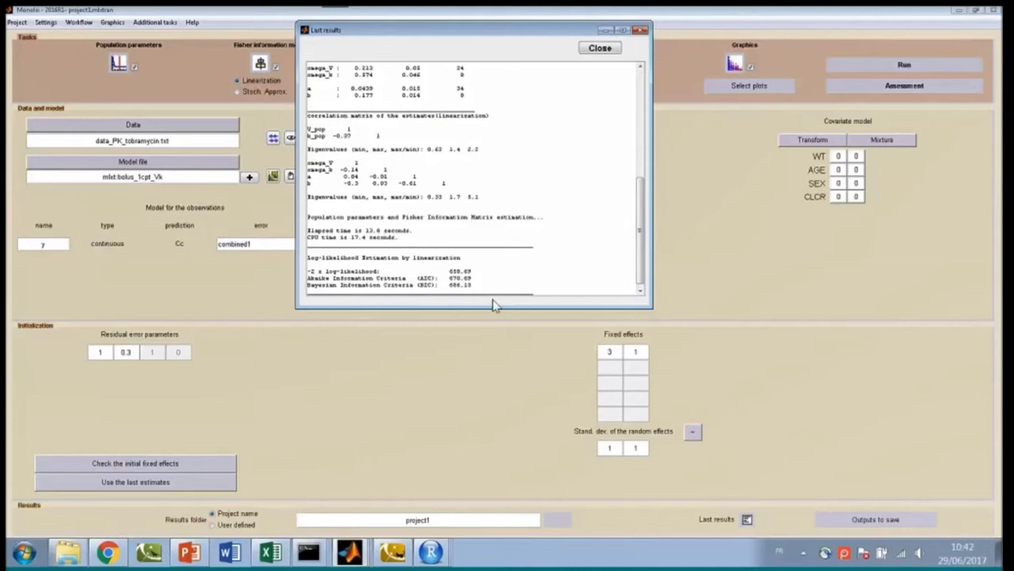
pyautogui.click(642, 31)
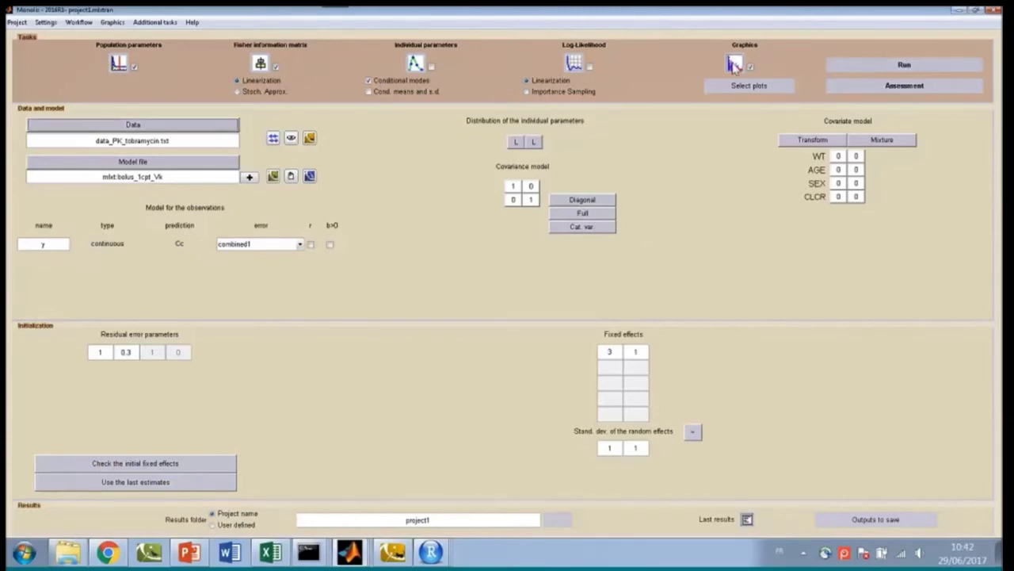
# - Generate the project graphics and examine the spaghetti plot and the individual fits
pyautogui.click(734, 65)
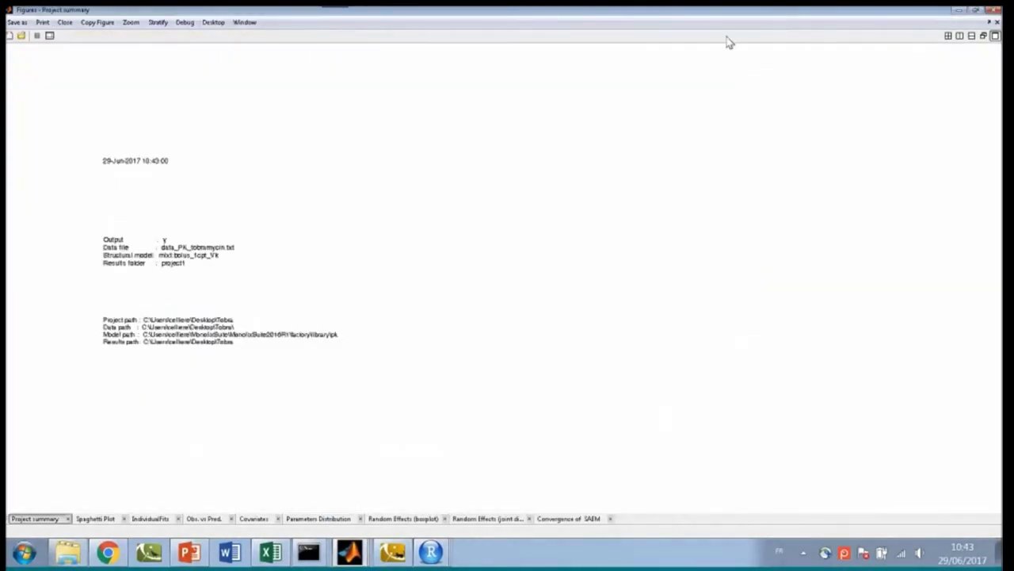
pyautogui.click(99, 520)
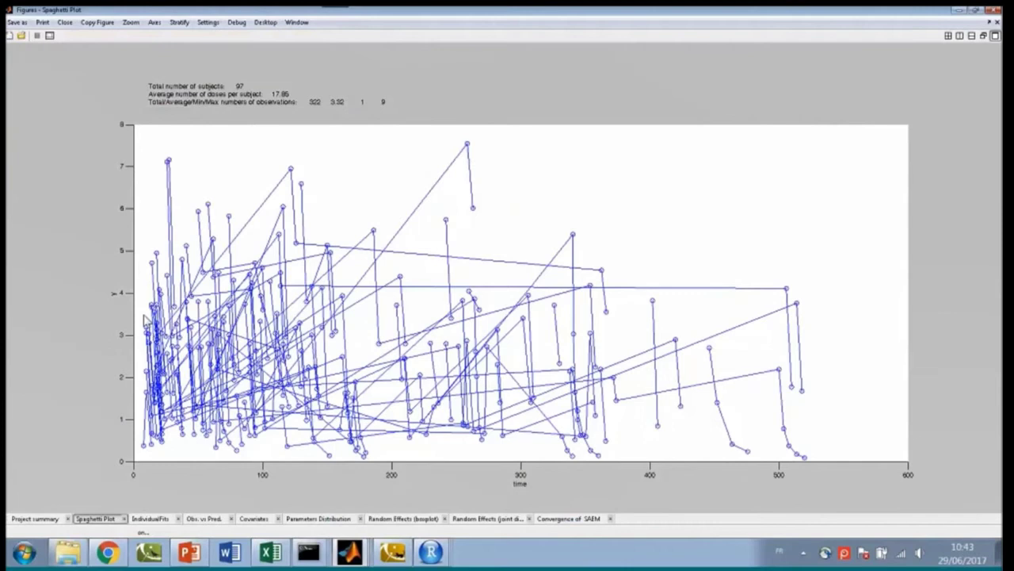
pyautogui.click(155, 521)
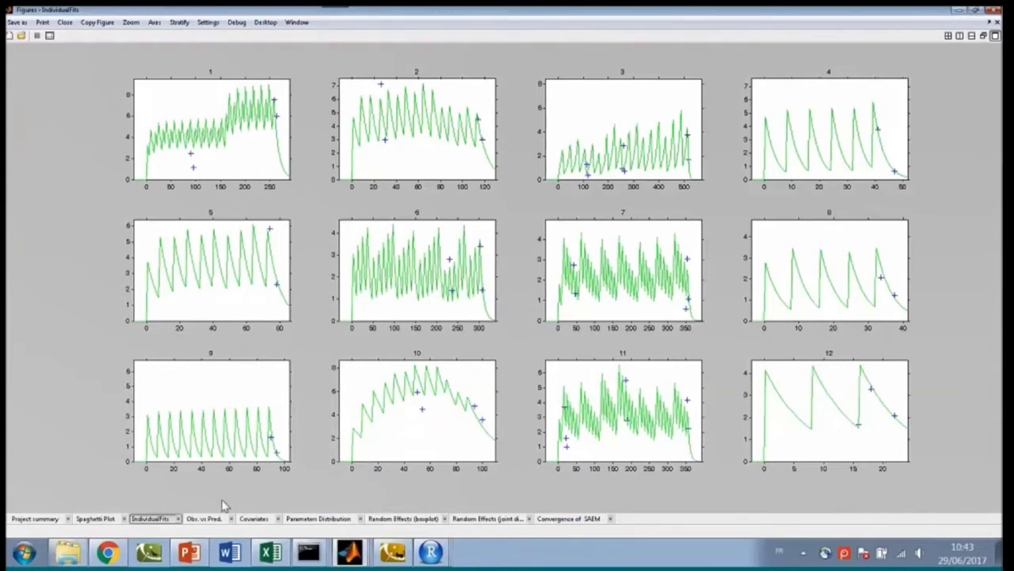
# - Show the observed versus predicted plots with logarithmic scales on both axes
pyautogui.click(205, 518)
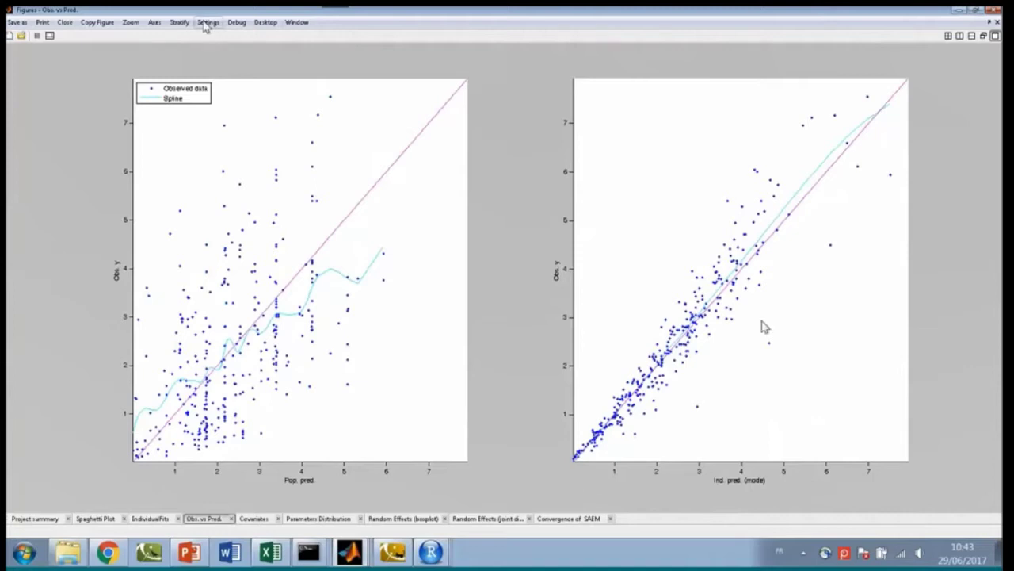
pyautogui.click(154, 23)
pyautogui.click(181, 77)
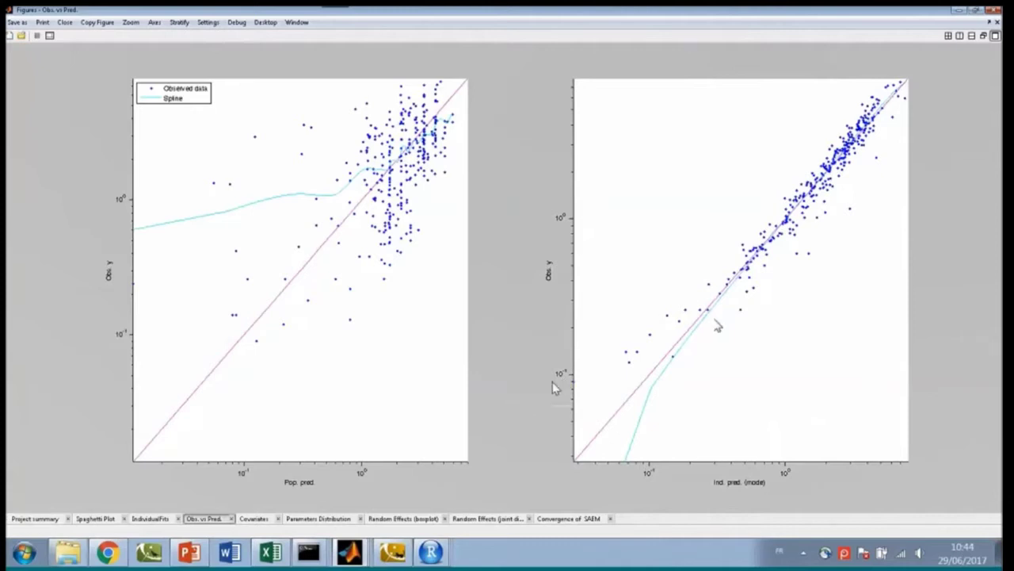
# - Add the histogram of simulated individual parameters to the parameters distribution plots
pyautogui.click(320, 520)
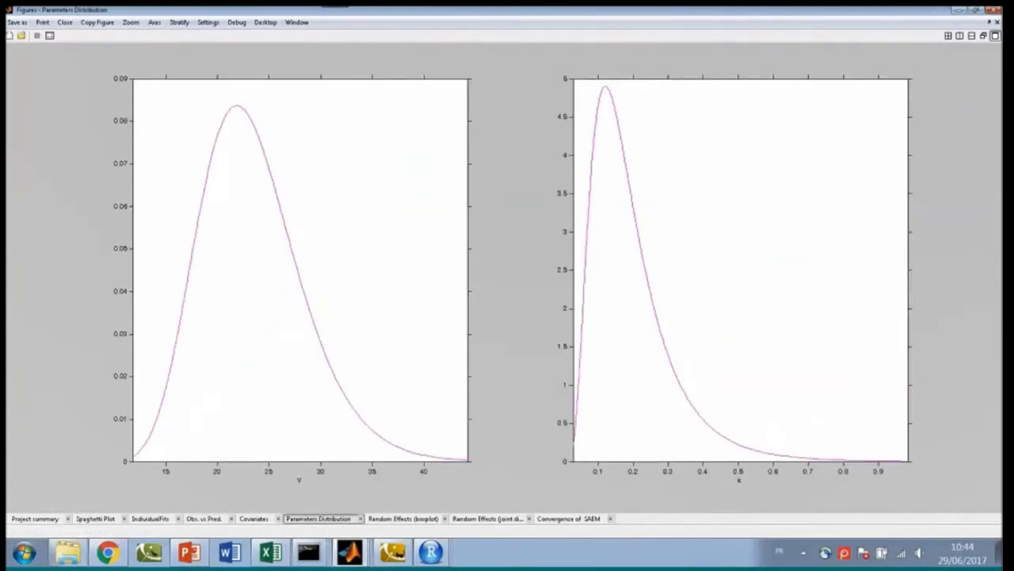
pyautogui.click(208, 24)
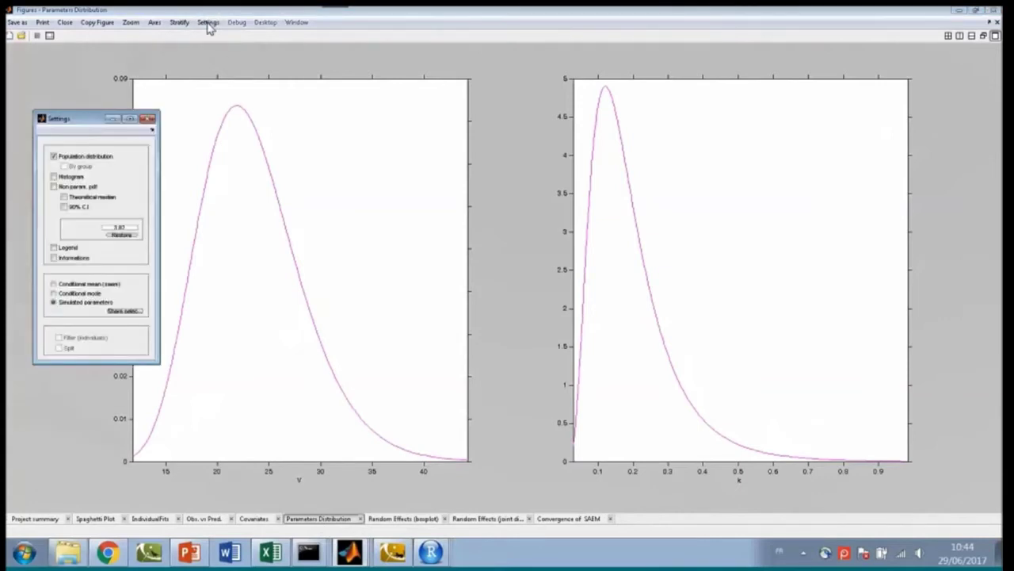
pyautogui.click(54, 177)
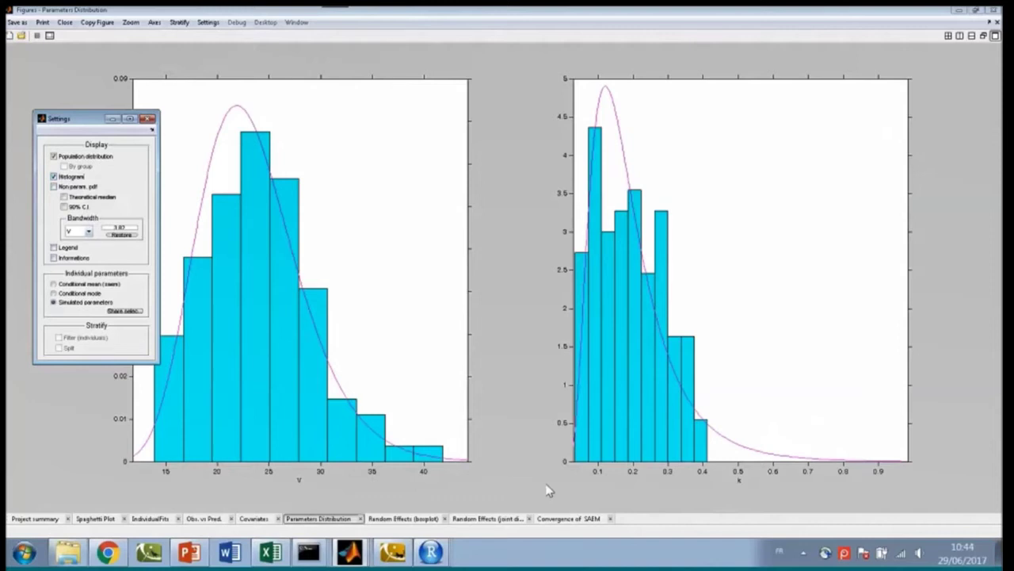
# - Examine the random effects boxplot and joint distribution, recheck observed versus predicted, and return to the project window
pyautogui.click(411, 526)
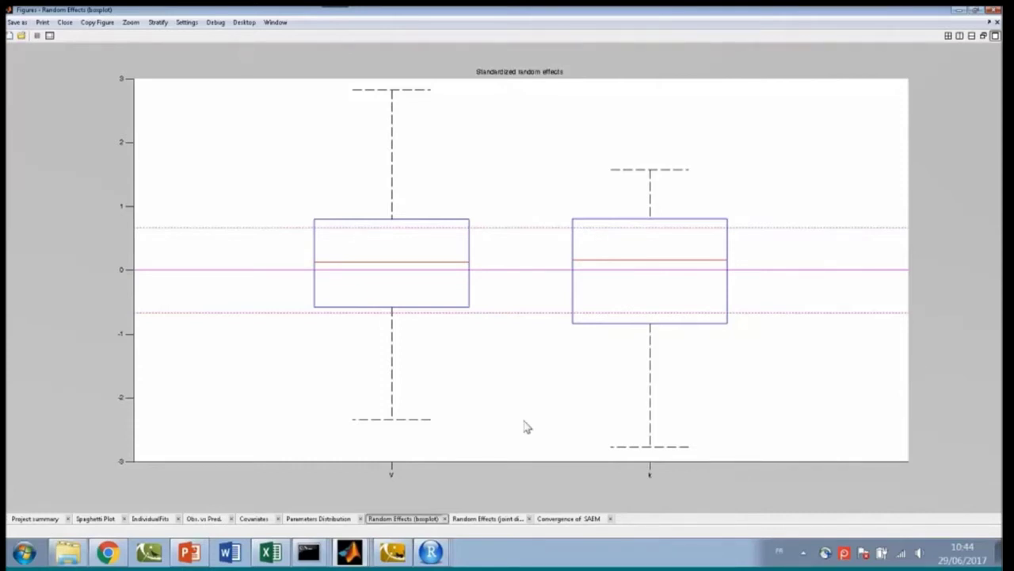
pyautogui.click(486, 518)
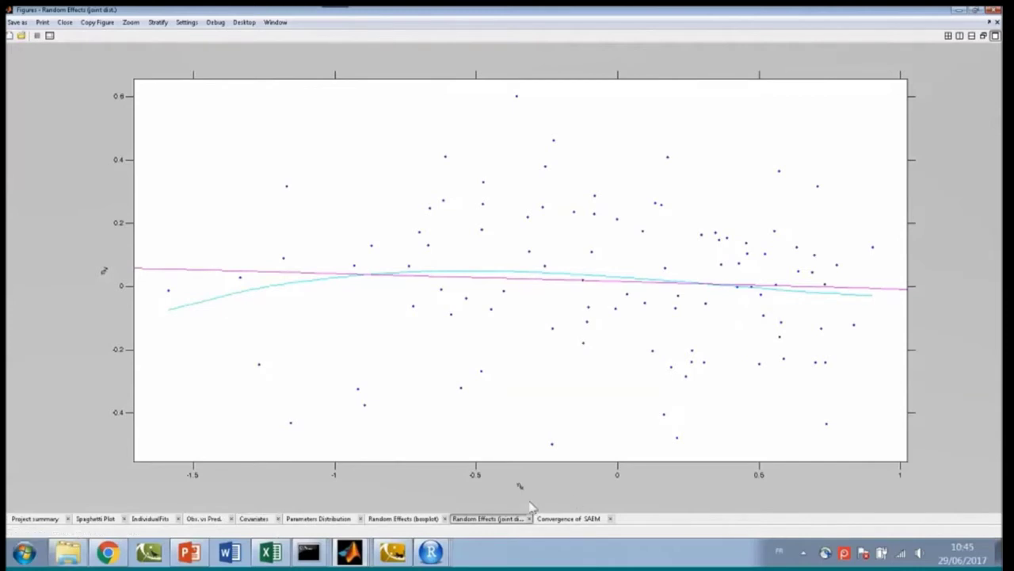
pyautogui.click(196, 520)
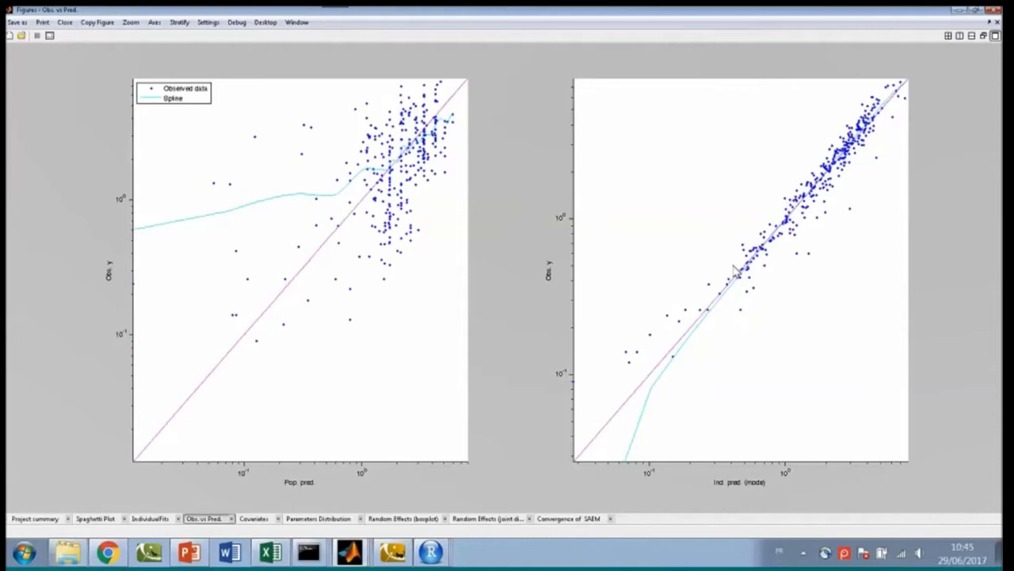
pyautogui.click(960, 10)
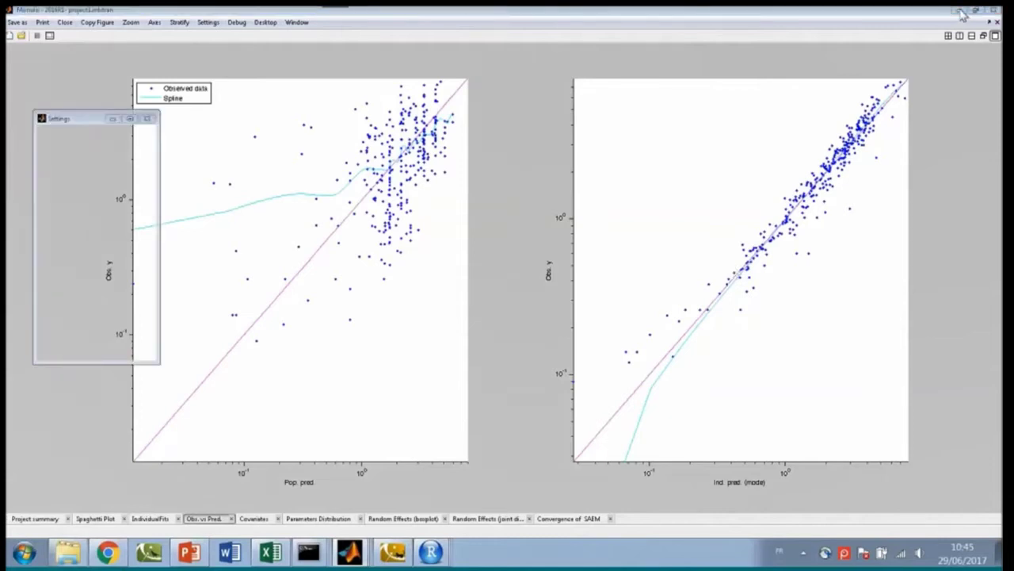
pyautogui.click(149, 118)
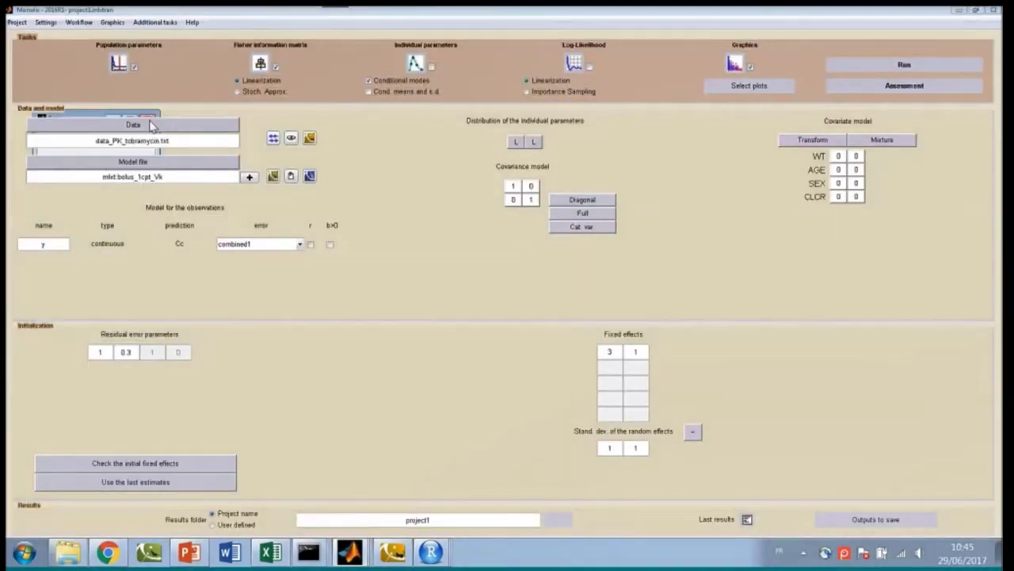
# - Use the last estimates as the initial values for the fixed effects, random effects and residual error parameters
pyautogui.click(144, 165)
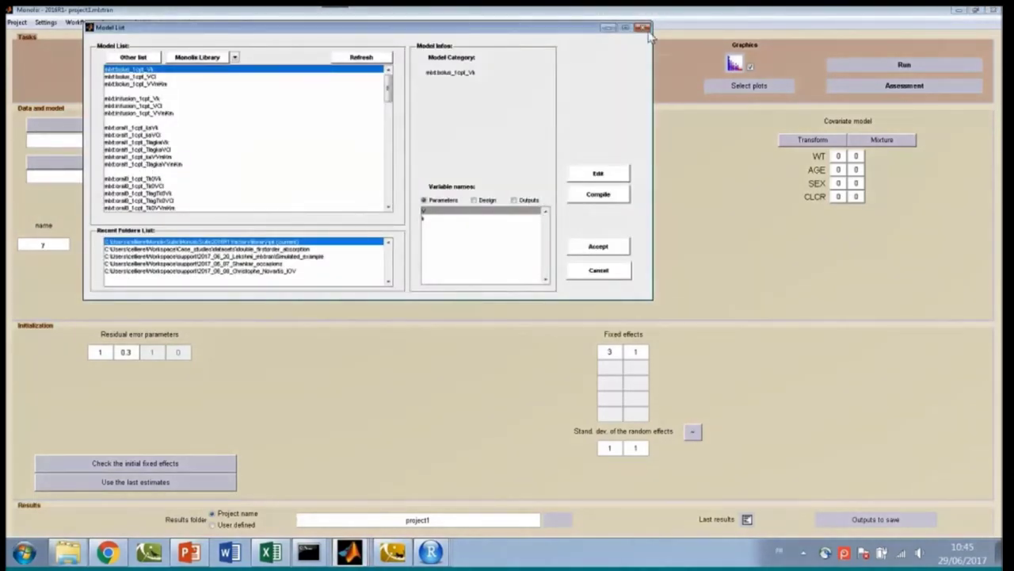
pyautogui.click(643, 27)
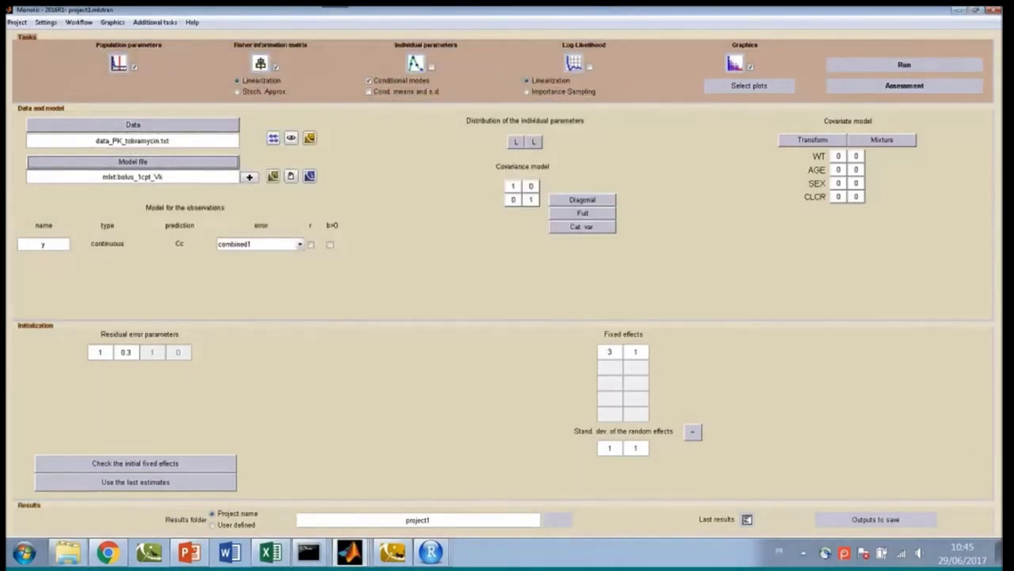
pyautogui.click(175, 489)
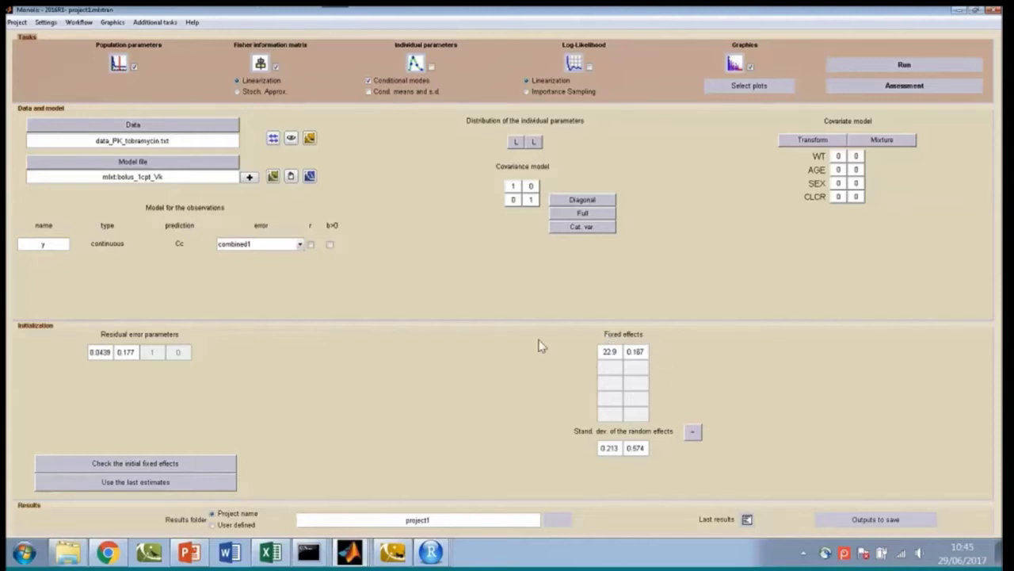
# - Change the structural model to the library's bolus_2cpt_Vkk12k21 and remove the random effects on k12 and k21
pyautogui.click(94, 162)
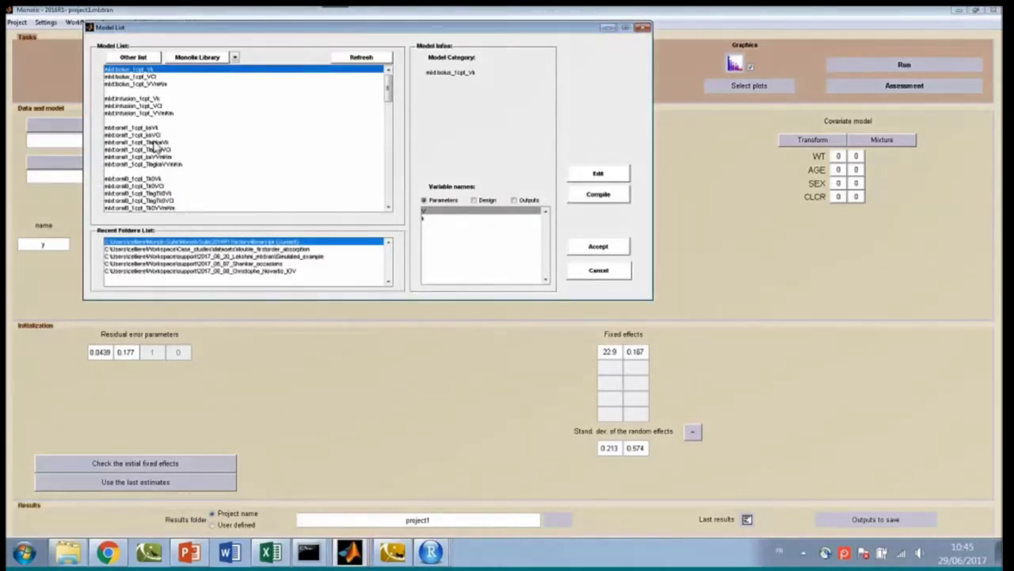
pyautogui.click(157, 143)
pyautogui.scroll(-4, 135, 152)
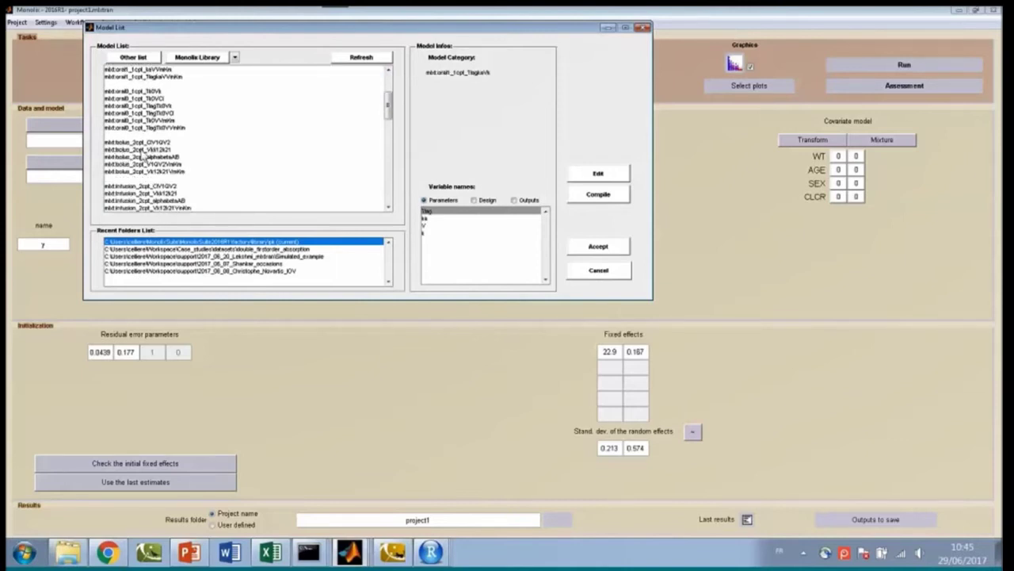
pyautogui.click(156, 150)
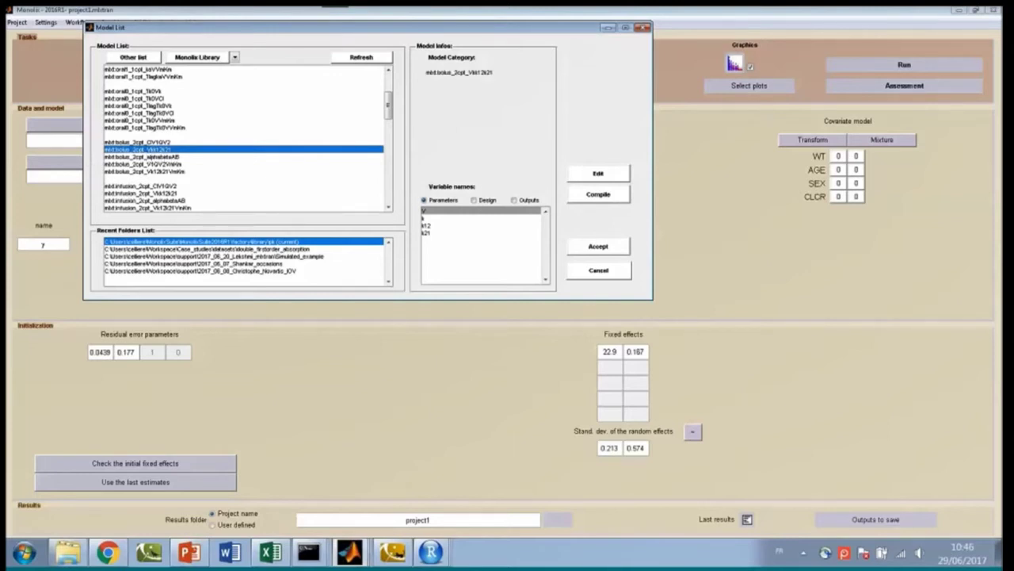
pyautogui.click(602, 247)
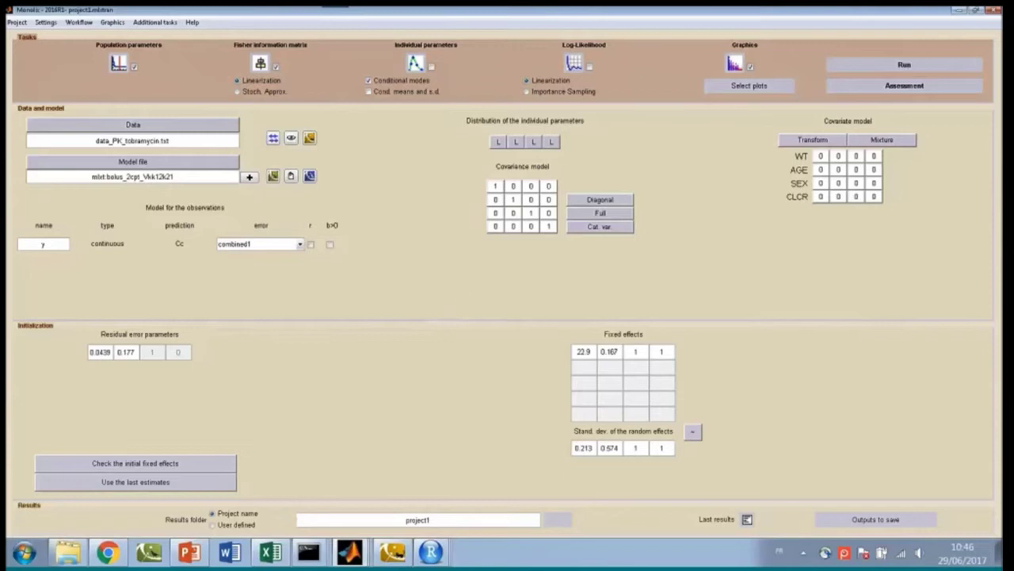
pyautogui.click(531, 214)
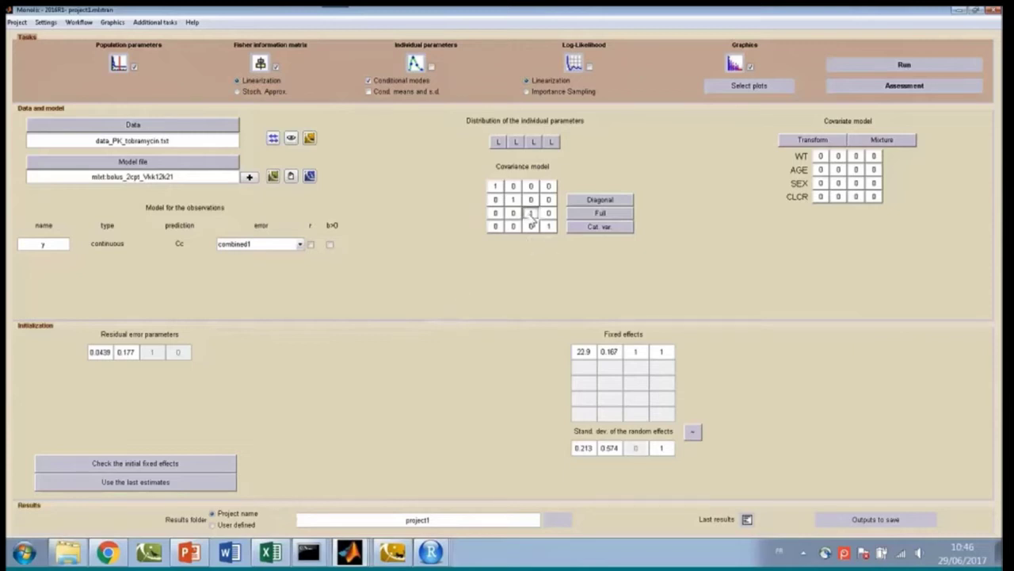
pyautogui.click(549, 226)
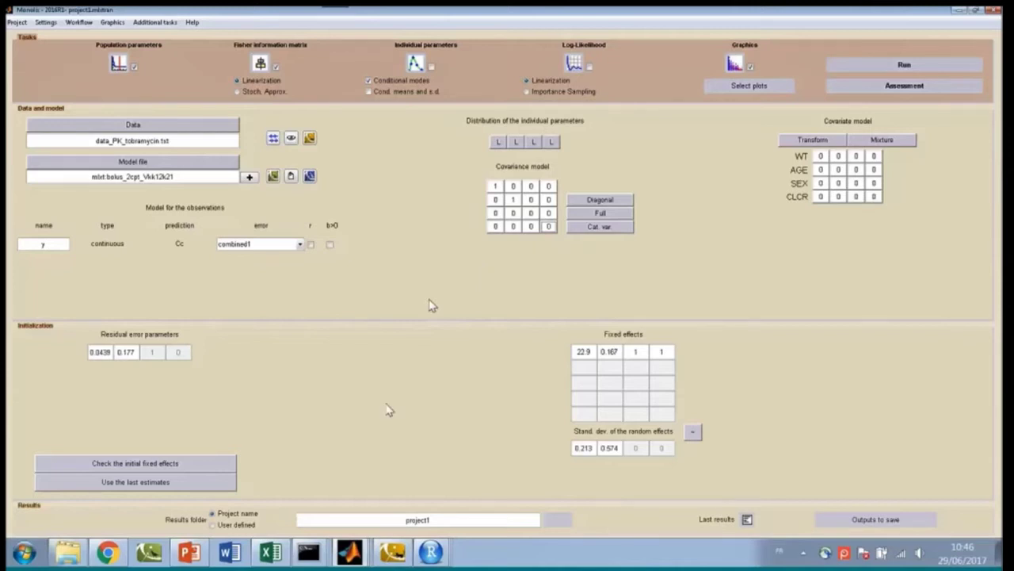
# - Save the project under the new name project2.mlxtran in the Tobra folder
pyautogui.click(17, 22)
pyautogui.click(34, 67)
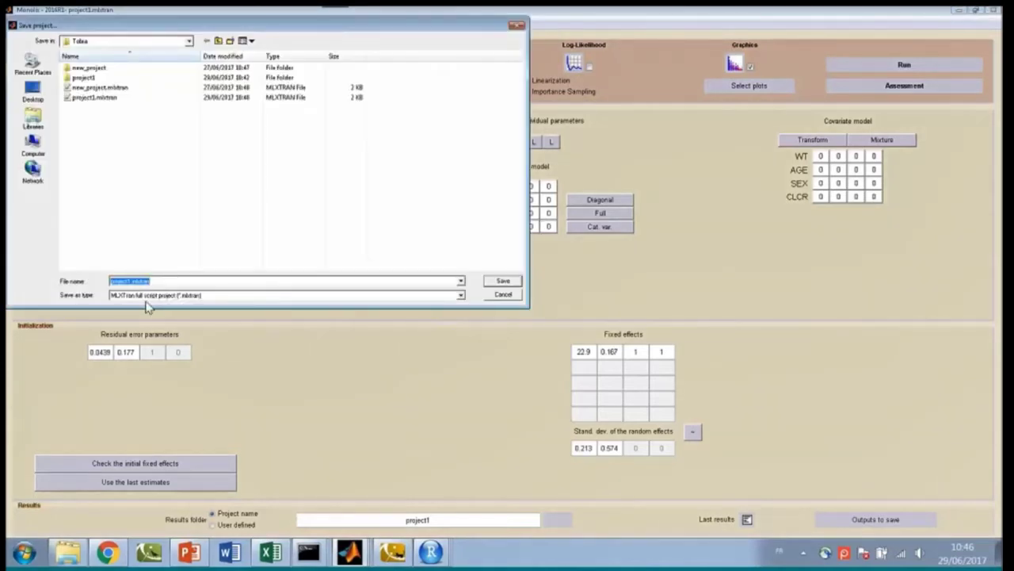
pyautogui.click(130, 283)
pyautogui.press('BackSpace')
pyautogui.write('2')
pyautogui.click(514, 285)
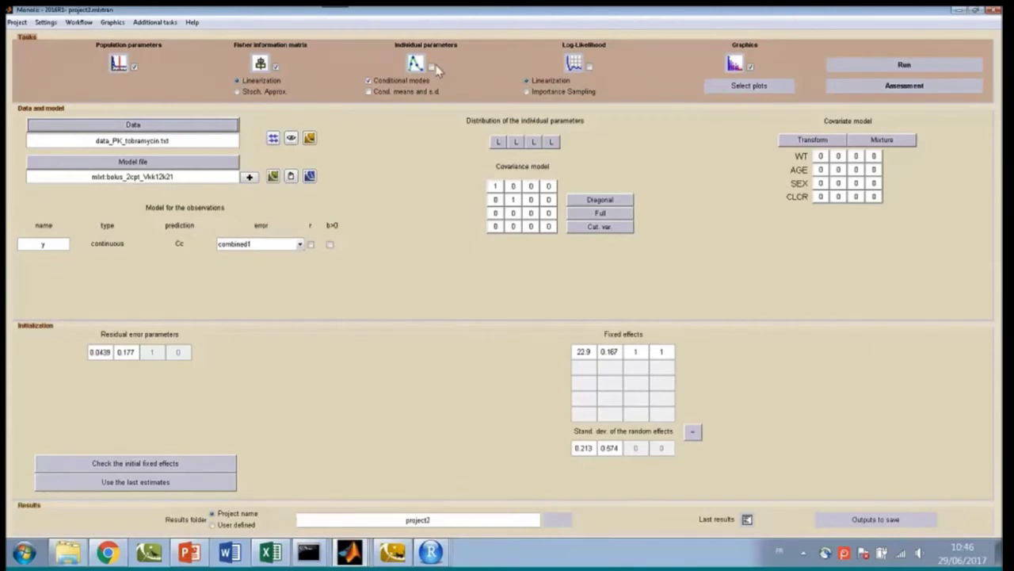
# - Run all tasks, including individual parameters and log-likelihood, and show the observed versus predicted plots on logarithmic axes
pyautogui.click(907, 68)
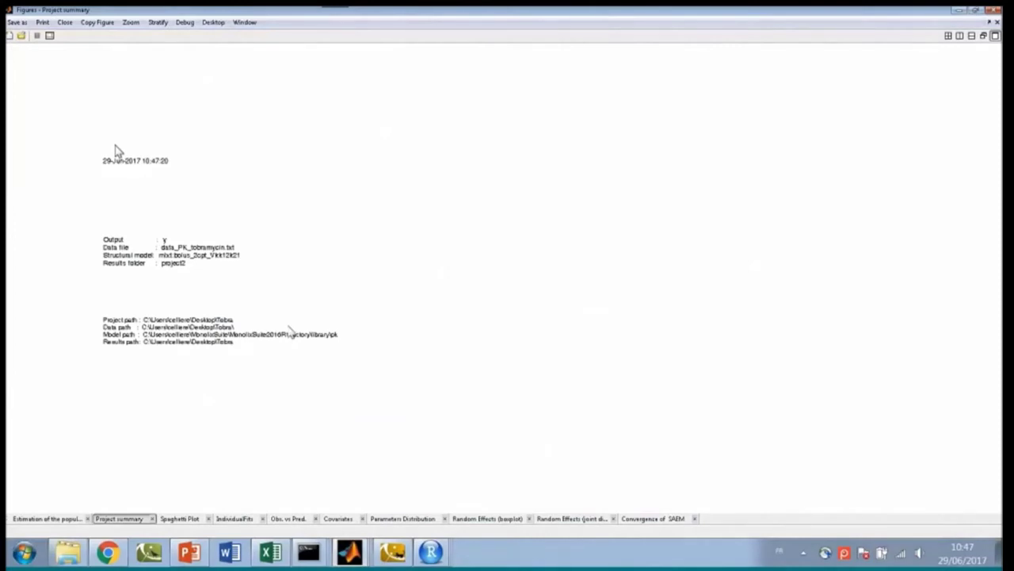
pyautogui.click(288, 519)
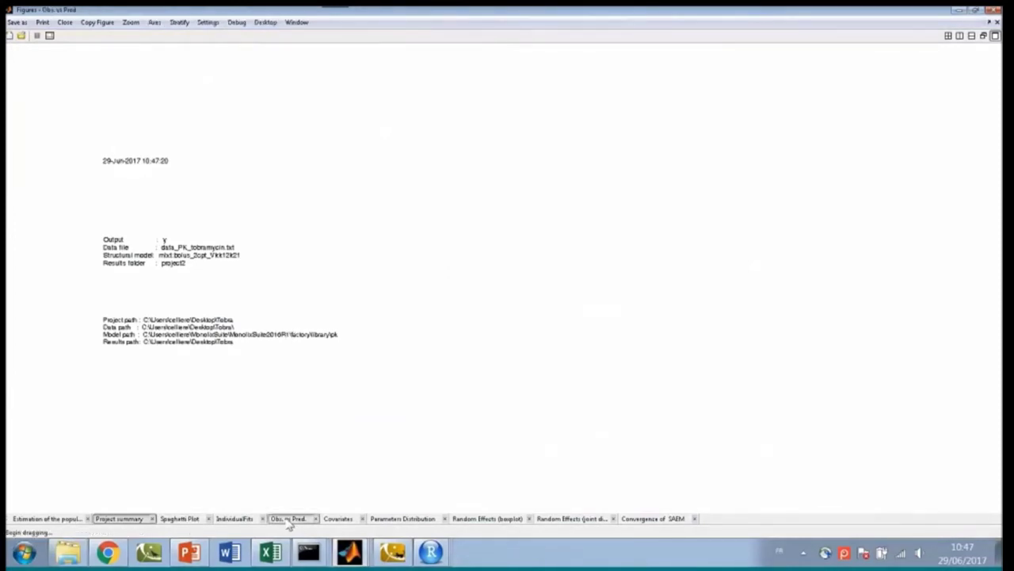
pyautogui.click(207, 22)
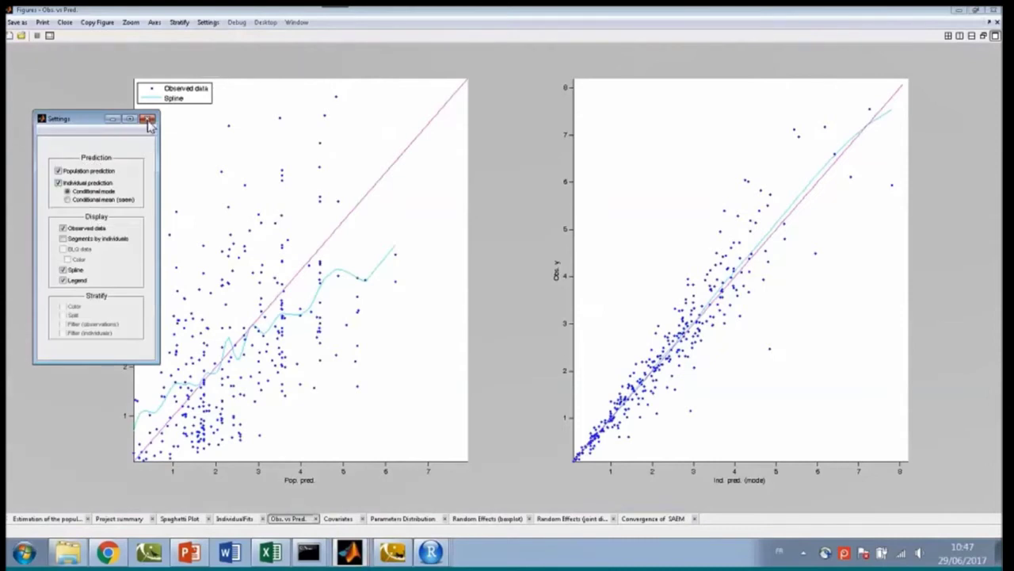
pyautogui.click(149, 120)
pyautogui.click(154, 23)
pyautogui.click(174, 69)
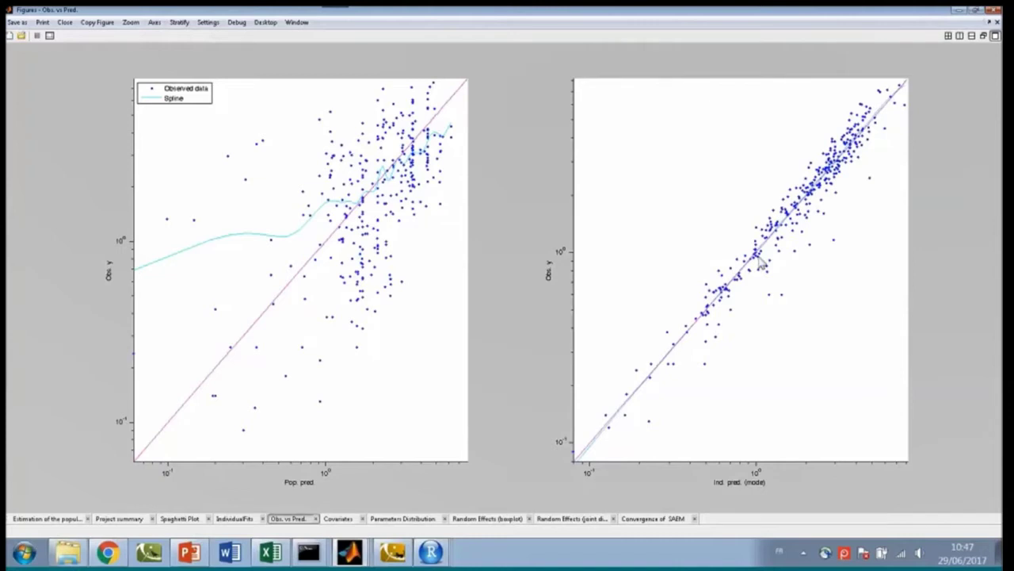
# - Return to the project2 window and review the correlations and the log-likelihood criteria in the last results
pyautogui.click(351, 553)
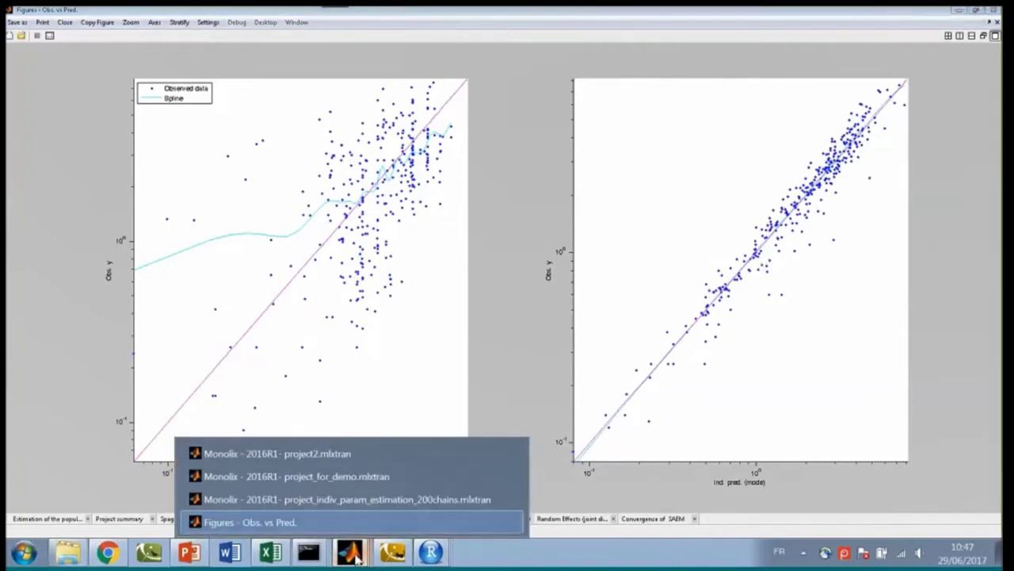
pyautogui.click(311, 457)
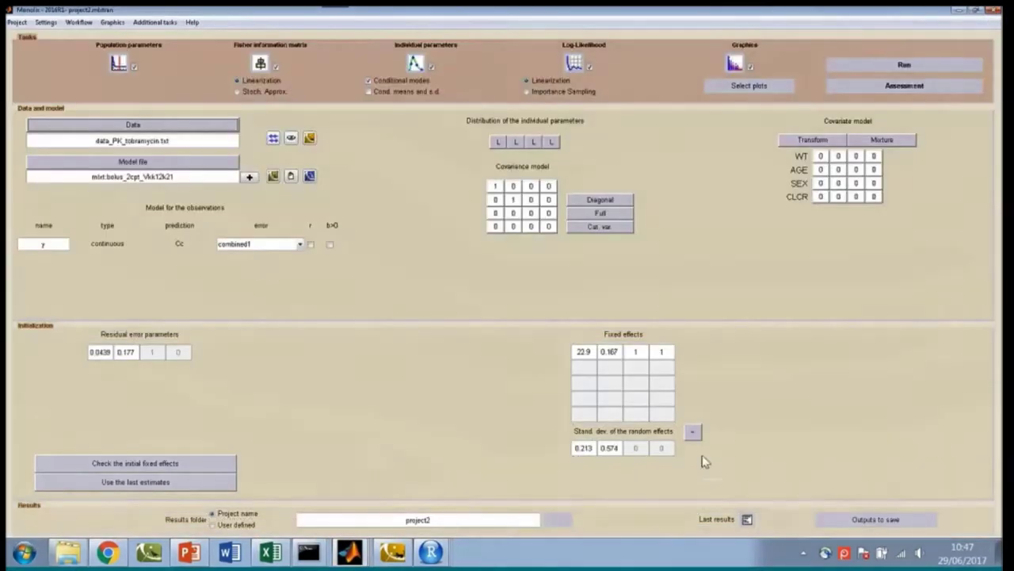
pyautogui.click(746, 519)
pyautogui.moveTo(641, 96); pyautogui.dragTo(533, 281)
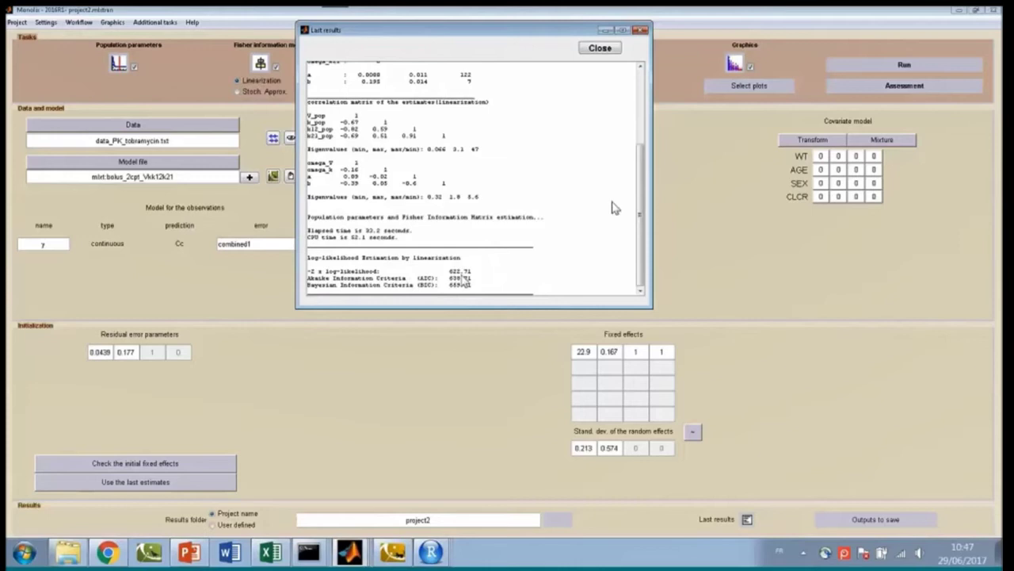
# - Close the last results and bring up the covariates plots in the figures window
pyautogui.click(637, 33)
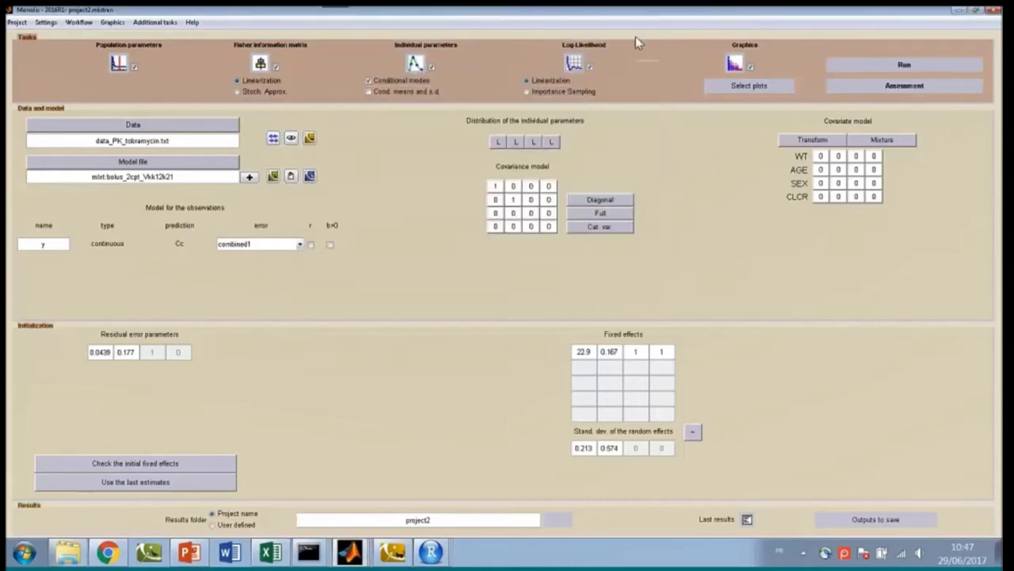
pyautogui.moveTo(349, 551)
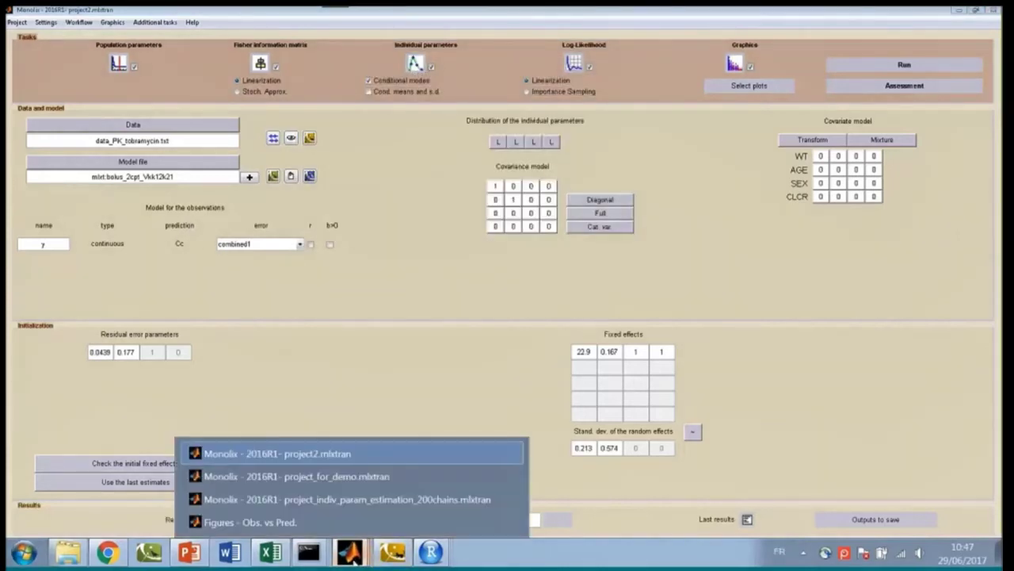
pyautogui.click(330, 476)
pyautogui.moveTo(385, 32); pyautogui.dragTo(487, 69)
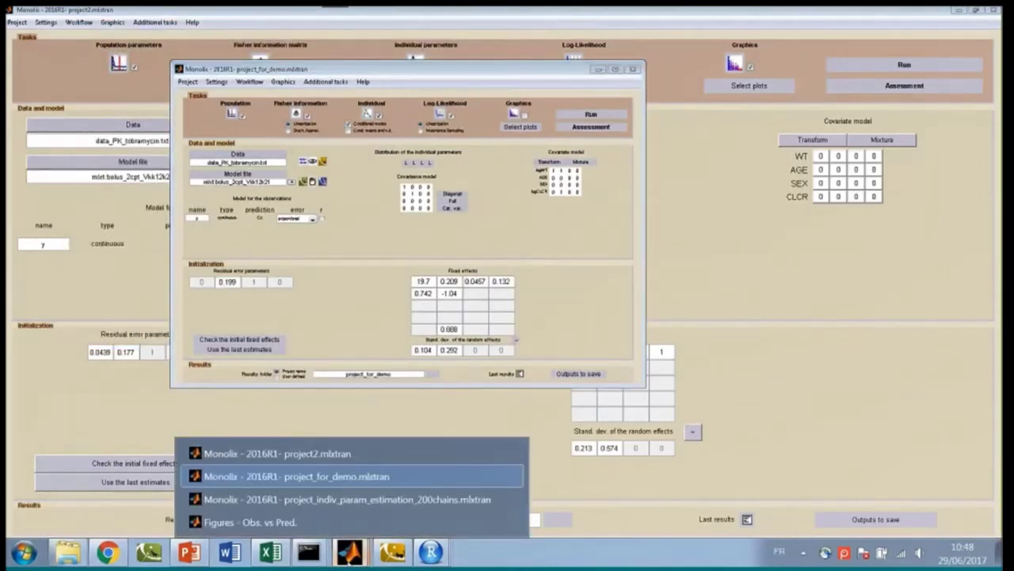
pyautogui.click(289, 519)
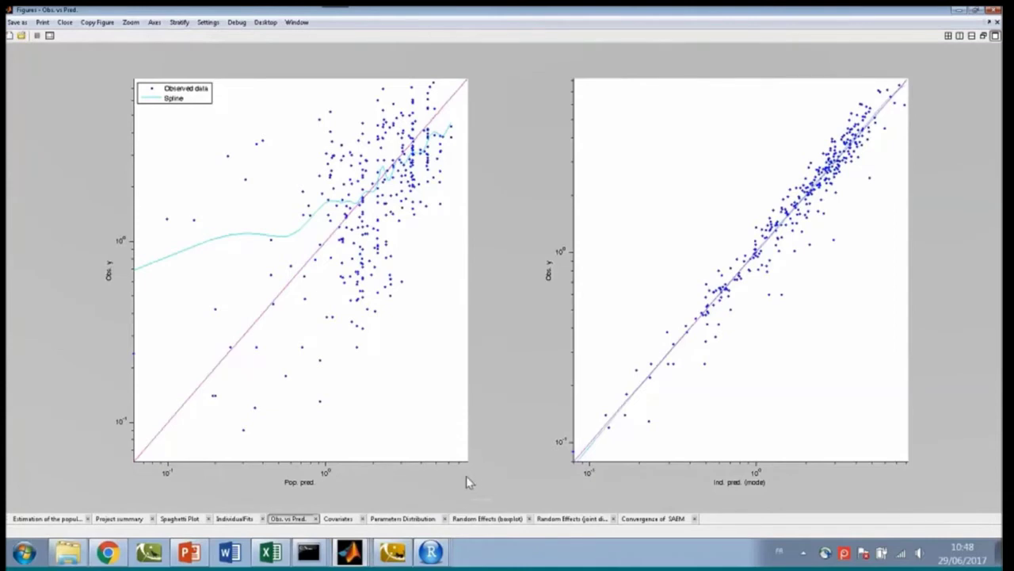
pyautogui.click(339, 519)
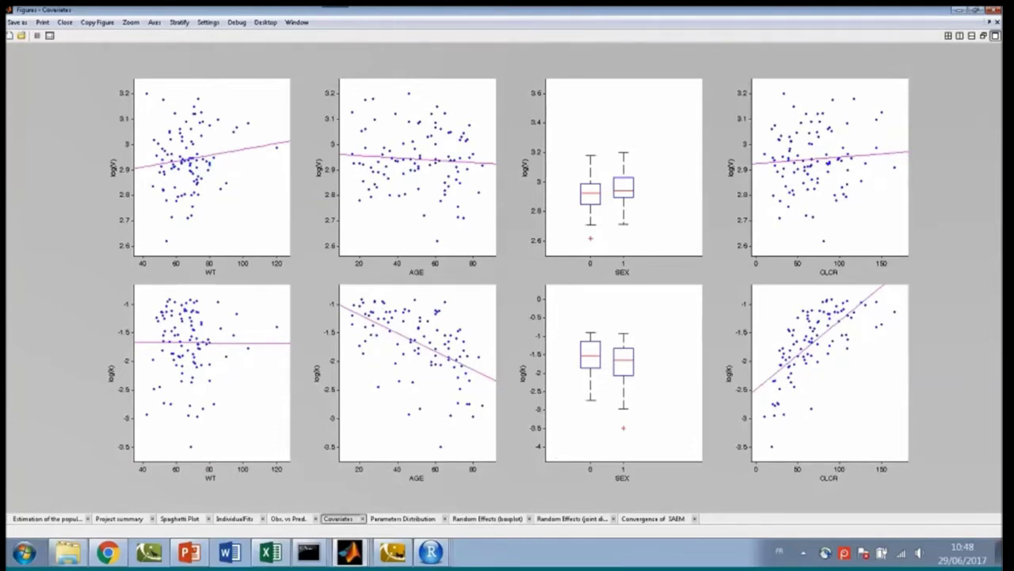
# - Display the correlation information on the covariates plots and return to the project2 window
pyautogui.click(209, 23)
pyautogui.click(81, 237)
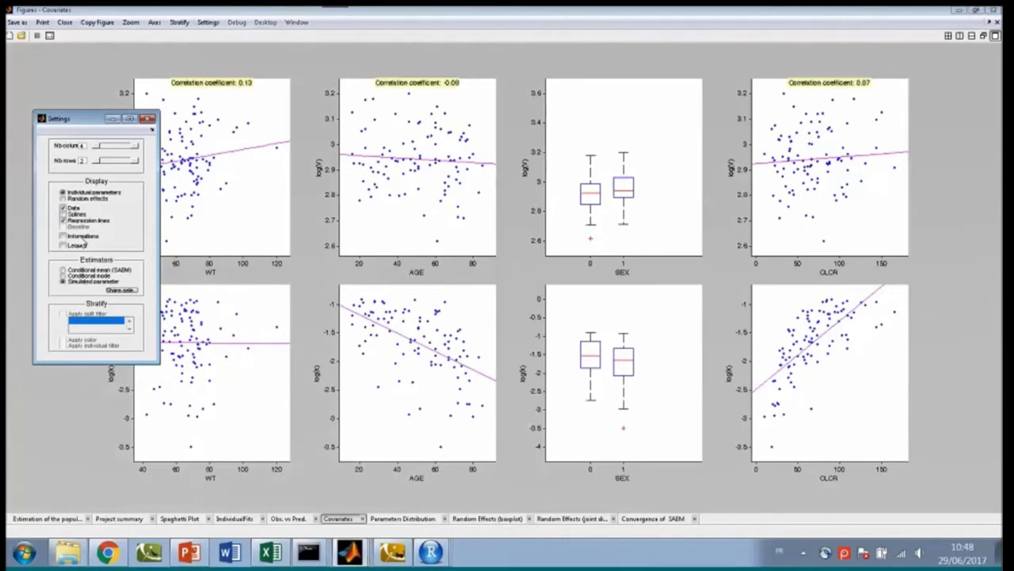
pyautogui.click(147, 120)
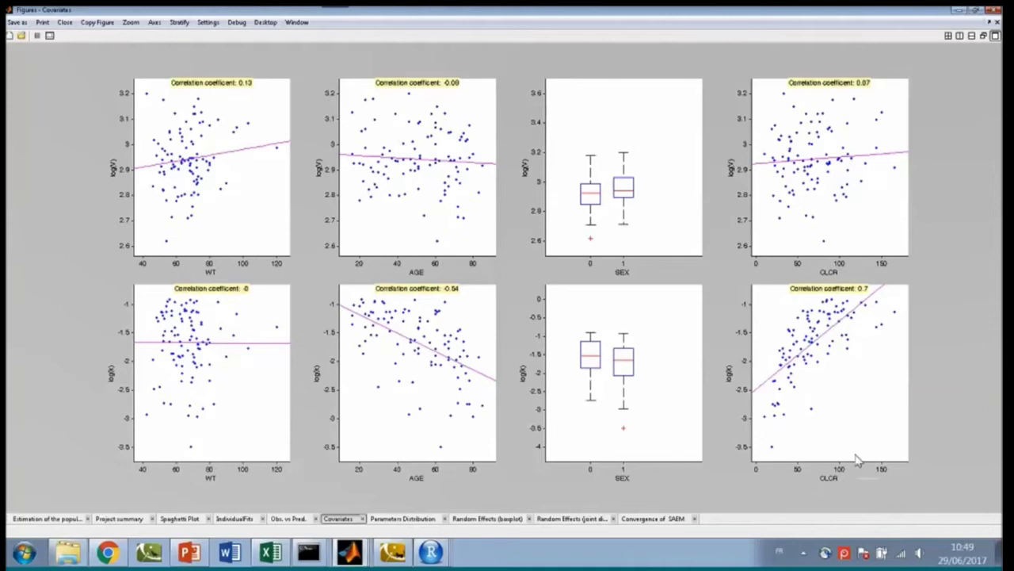
pyautogui.click(959, 10)
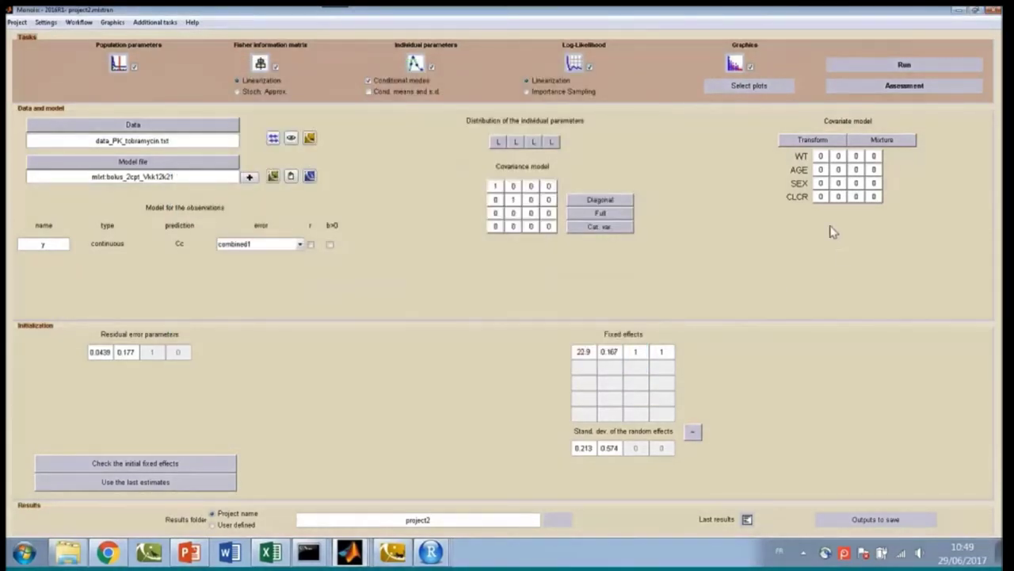
# - Transform the CLCR covariate to log(cov), rename it logCLCR and center it by the mean
pyautogui.click(810, 141)
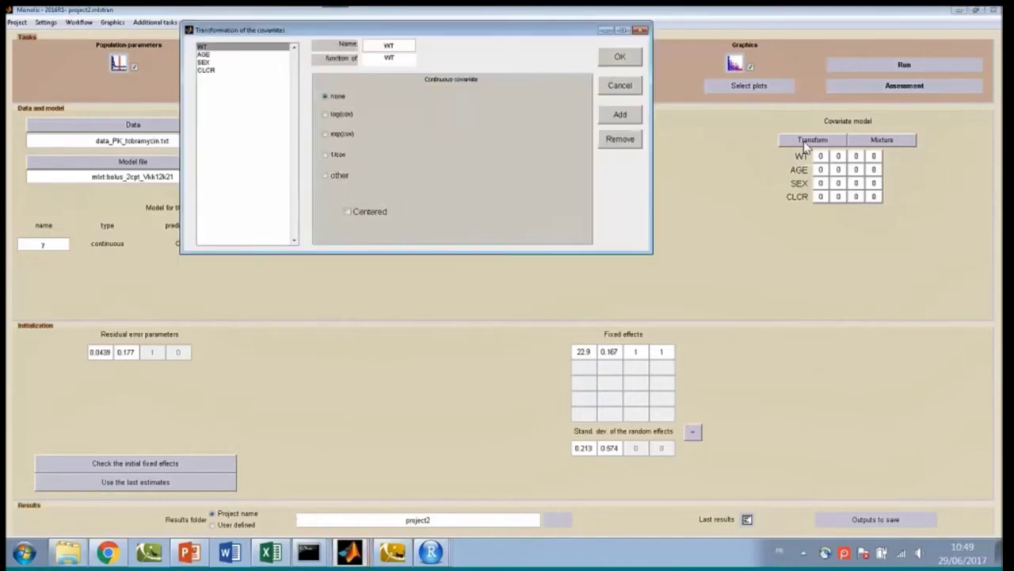
pyautogui.click(205, 72)
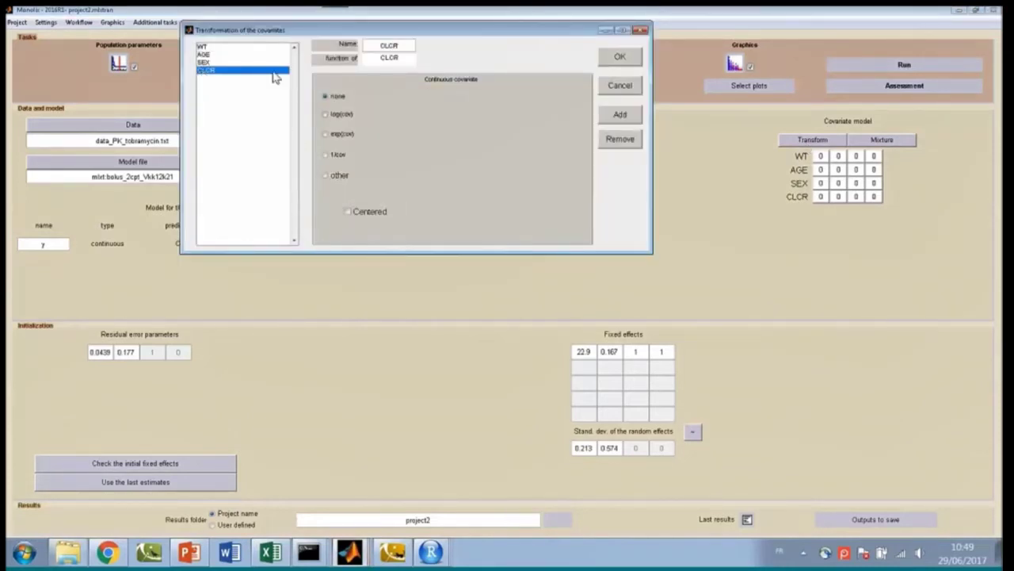
pyautogui.click(384, 45)
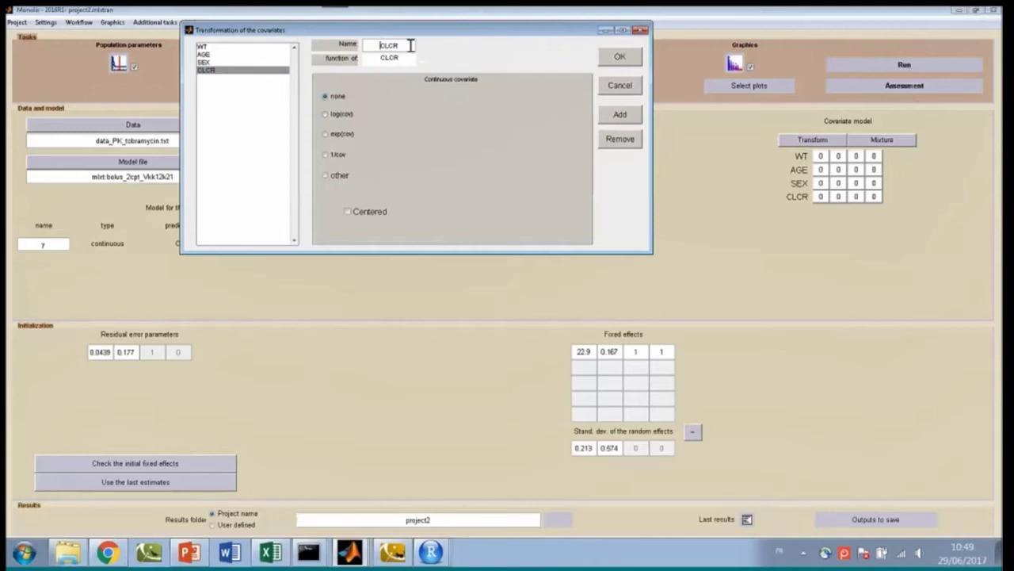
pyautogui.write('log')
pyautogui.click(339, 117)
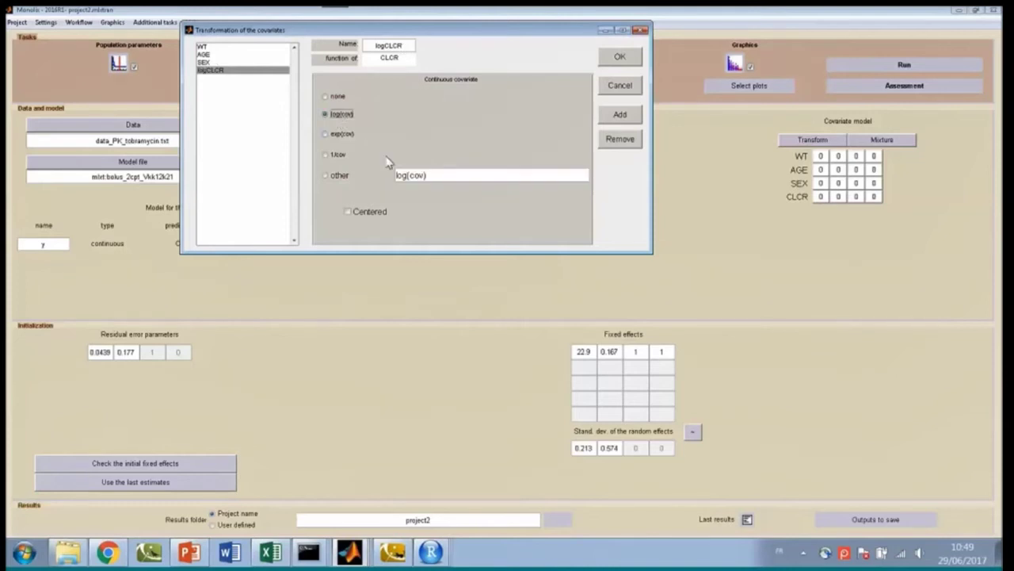
pyautogui.click(347, 215)
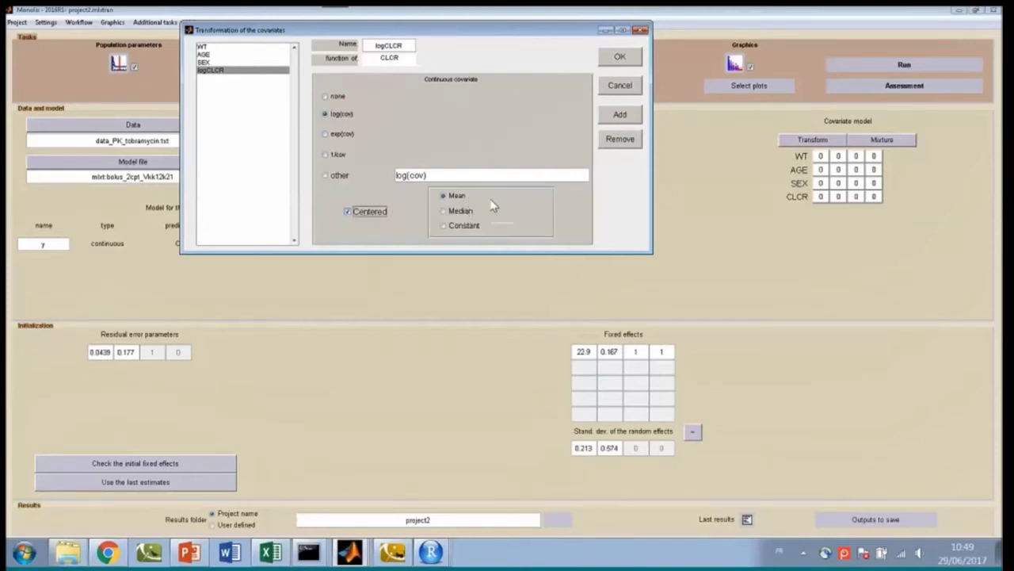
pyautogui.click(621, 59)
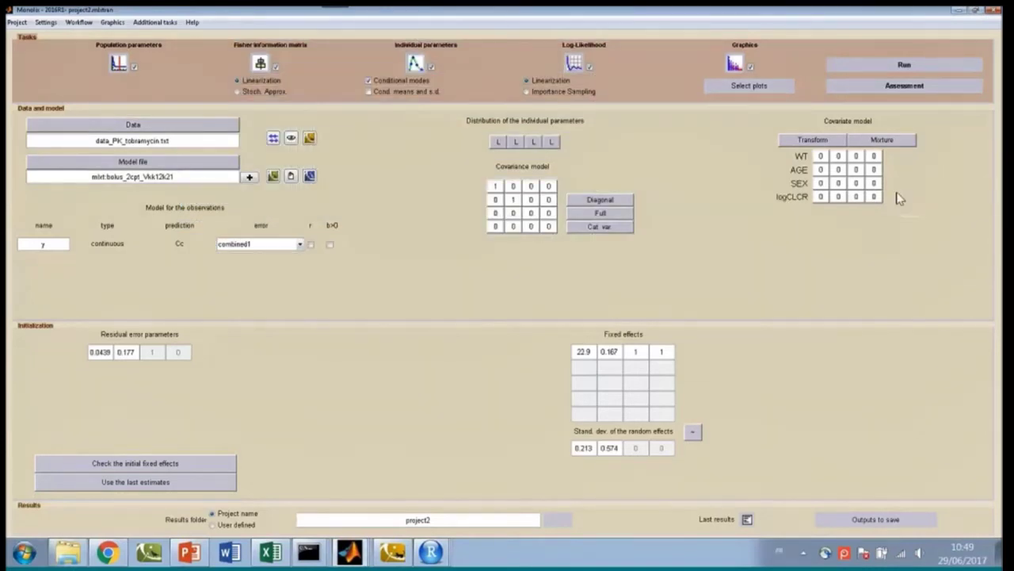
# - Add the effect of logCLCR on k to the covariate model and review the statistical model summary
pyautogui.click(839, 198)
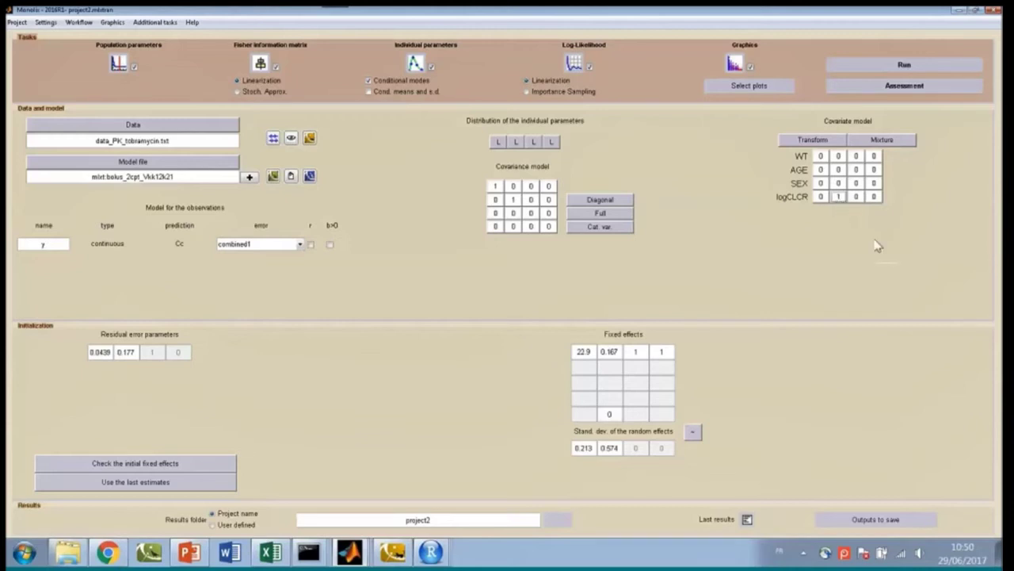
pyautogui.click(292, 178)
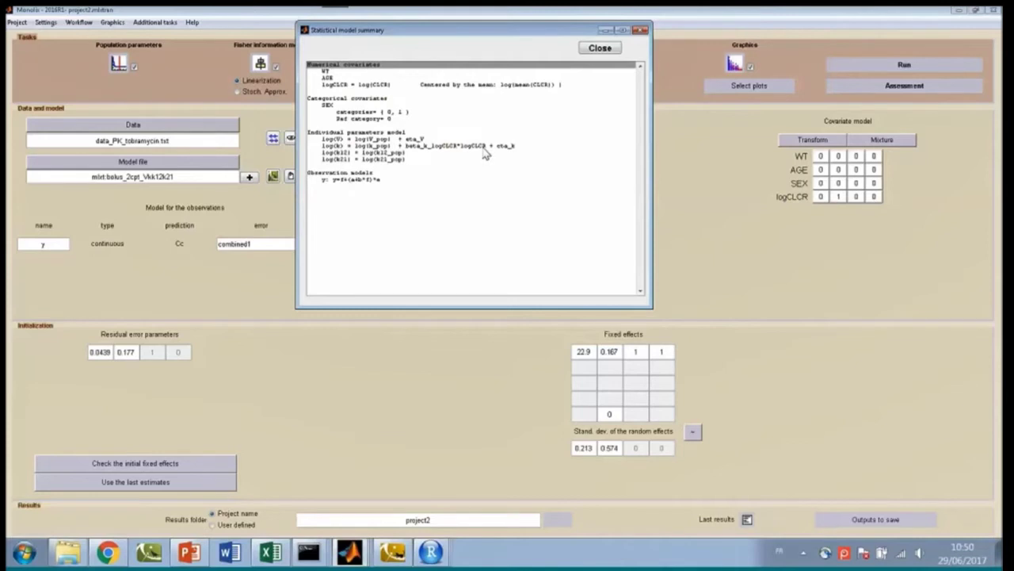
pyautogui.click(641, 30)
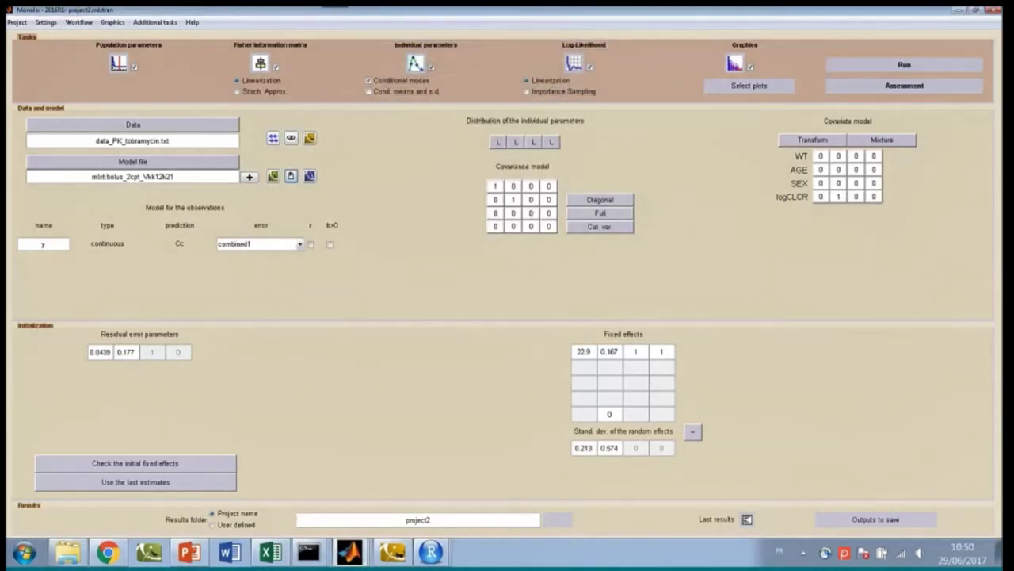
# - Use the last estimates as initial values and run the tasks without individual parameters and log-likelihood
pyautogui.click(136, 486)
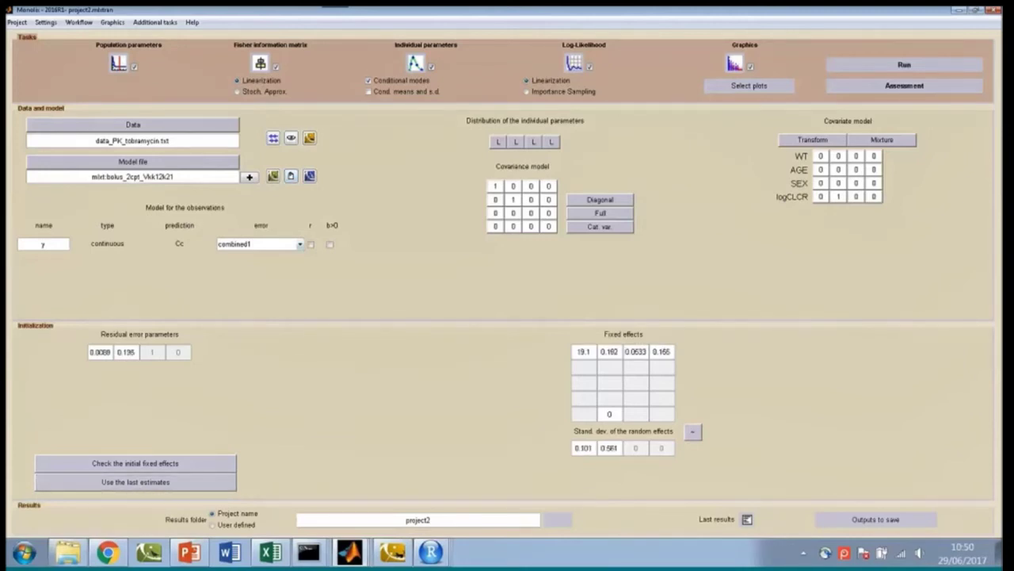
pyautogui.click(432, 66)
pyautogui.click(590, 68)
pyautogui.click(905, 66)
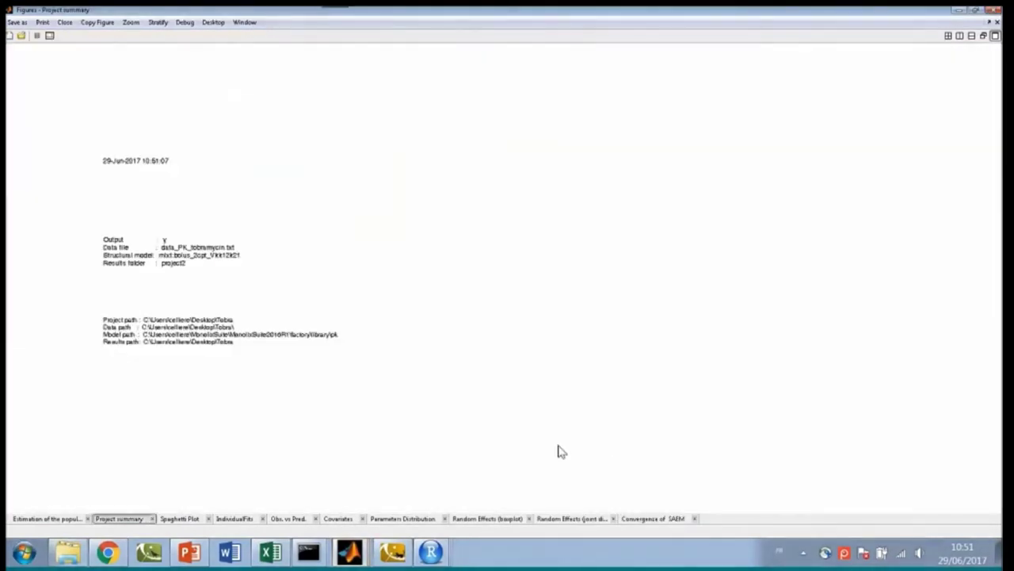
# - Show the random effects instead of the individual parameters in the covariates plots, keeping the settings window clear of them
pyautogui.click(349, 520)
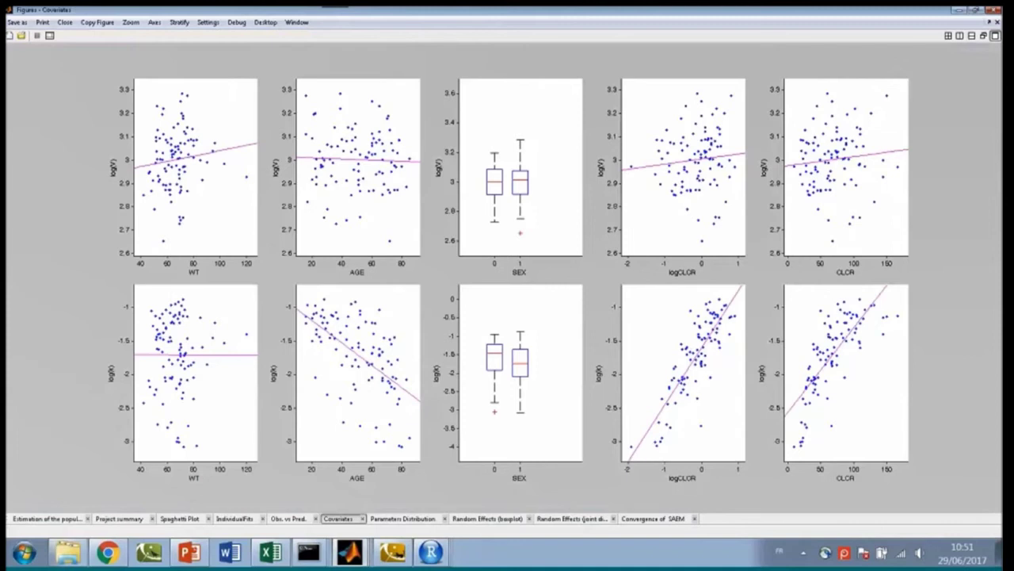
pyautogui.click(208, 23)
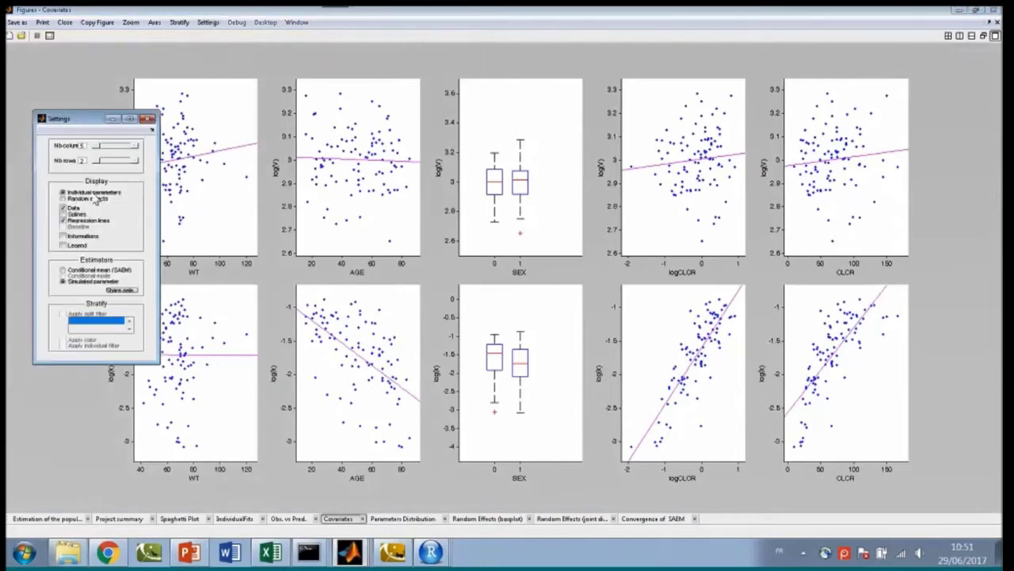
pyautogui.click(85, 199)
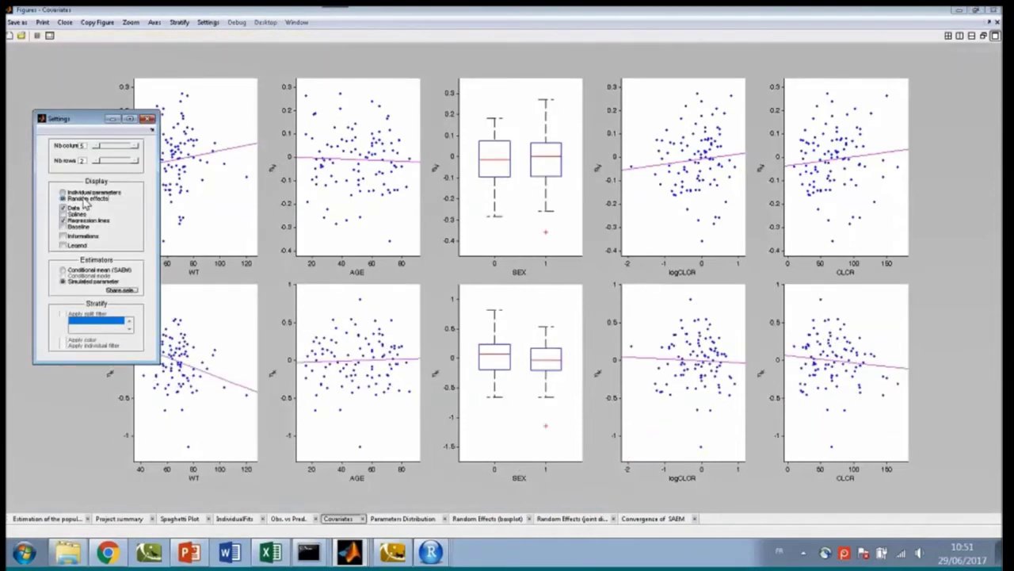
pyautogui.moveTo(79, 119); pyautogui.dragTo(53, 58)
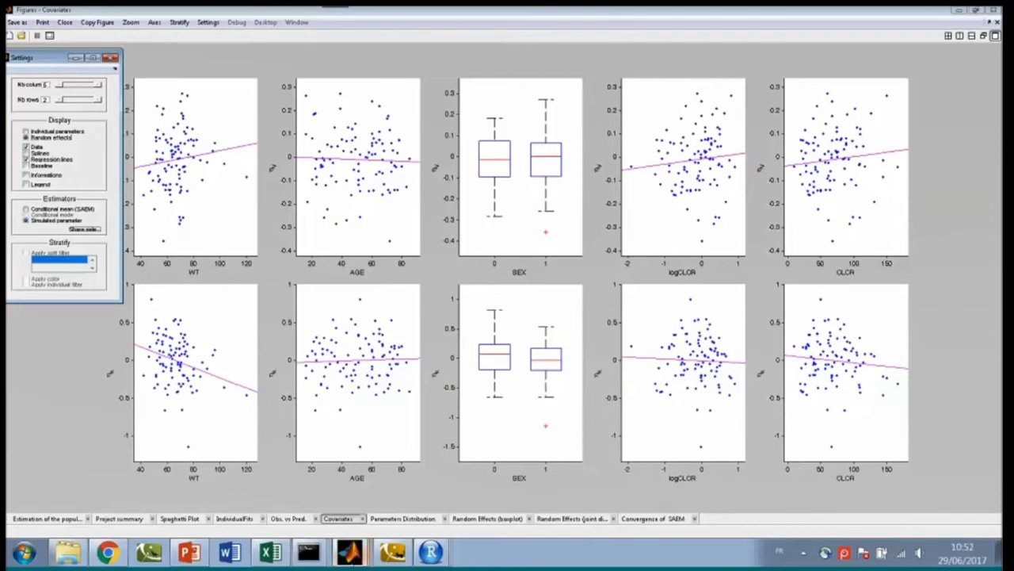
# - Switch to the project_for_demo window at full size and look through its list of selectable diagnostic plots
pyautogui.moveTo(354, 558)
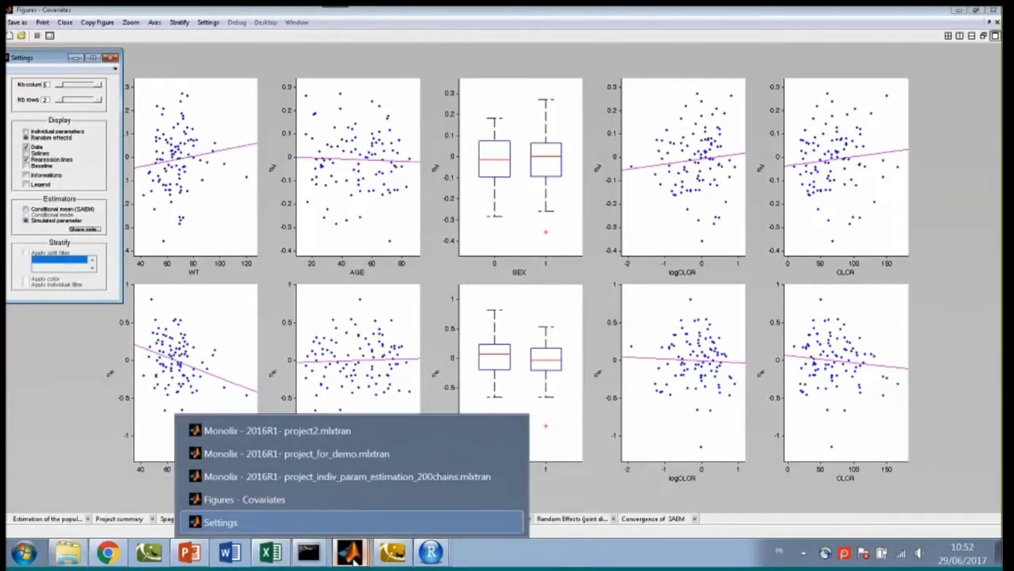
pyautogui.click(293, 453)
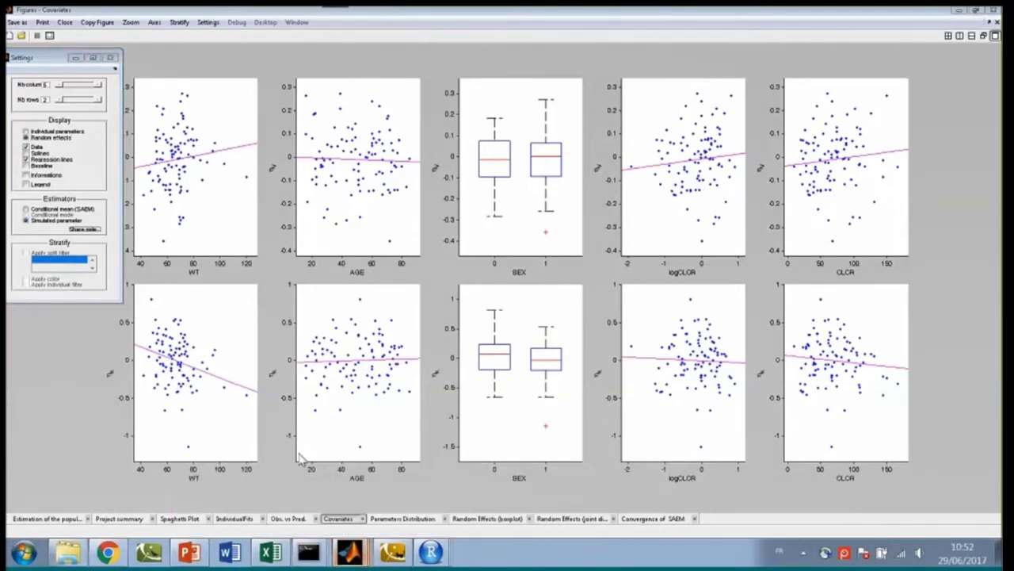
pyautogui.click(616, 70)
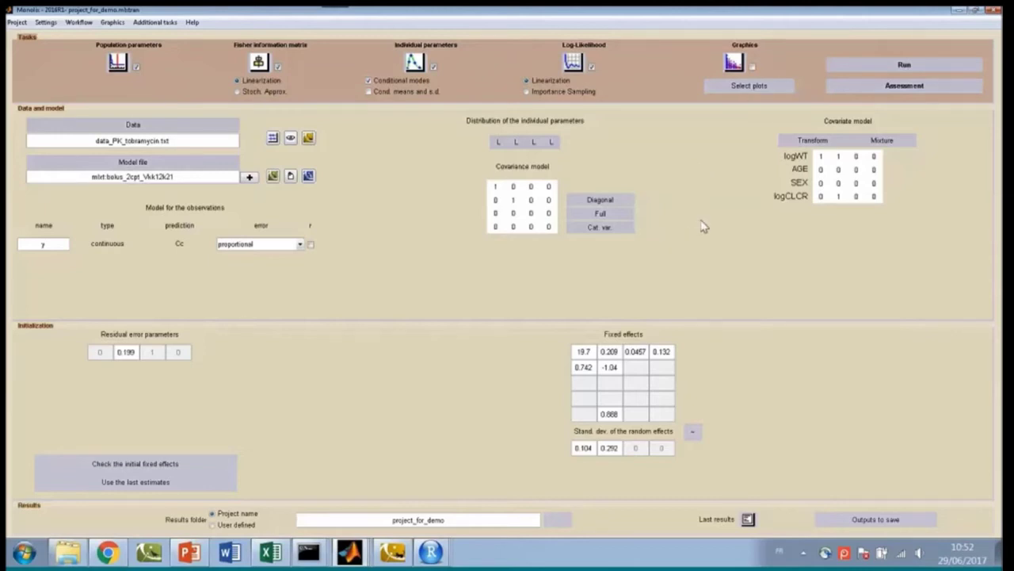
pyautogui.click(749, 86)
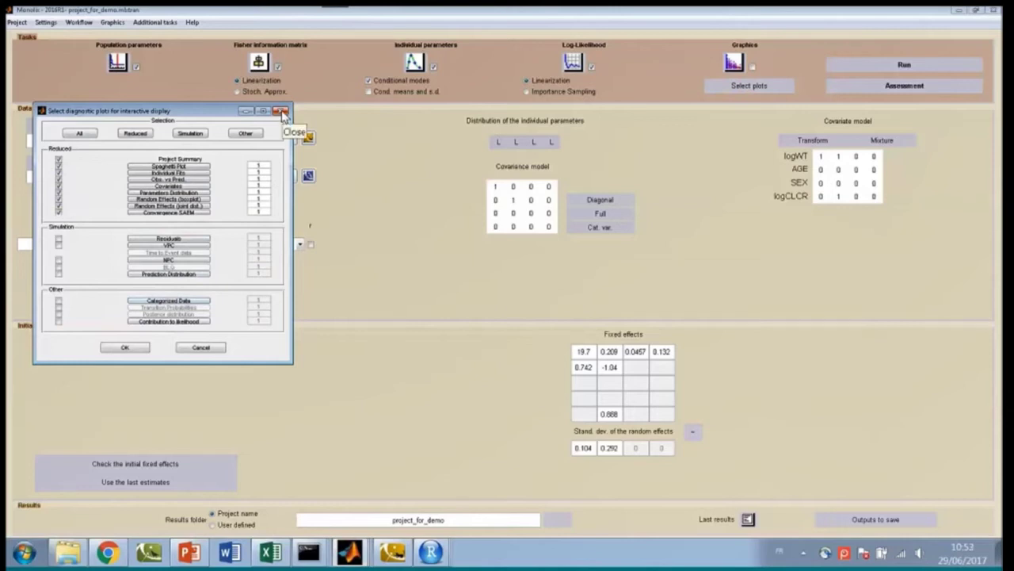
pyautogui.click(282, 111)
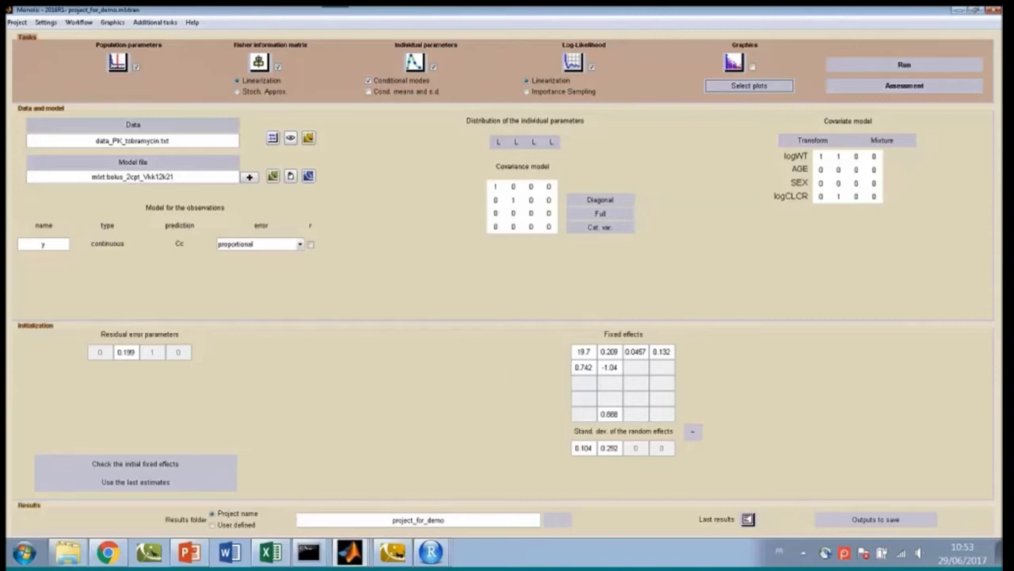
# - Switch to the Tobramycin presentation in PowerPoint and show the Final model overview slide in the slide show
pyautogui.click(192, 554)
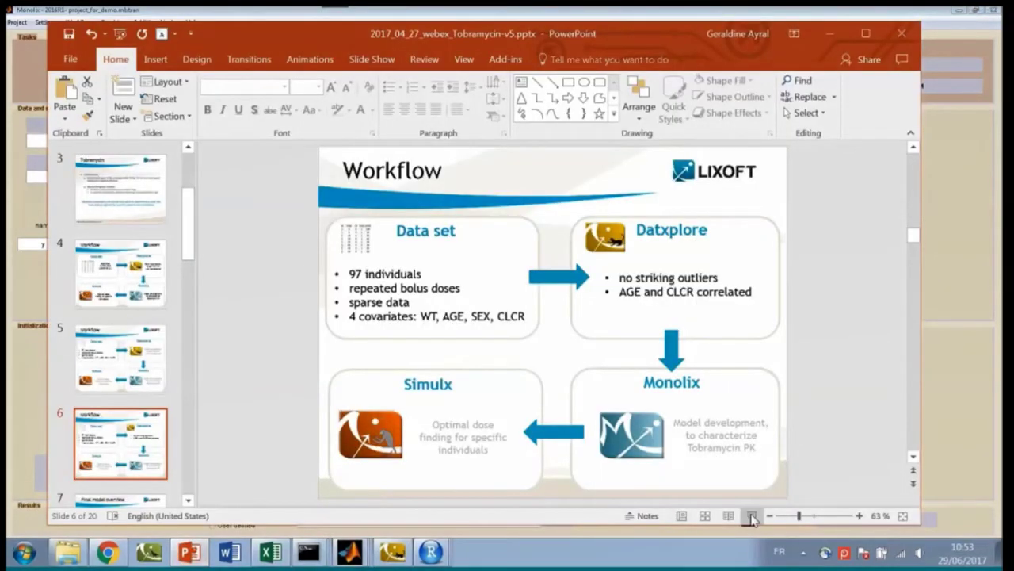
pyautogui.click(751, 518)
pyautogui.click(751, 518)
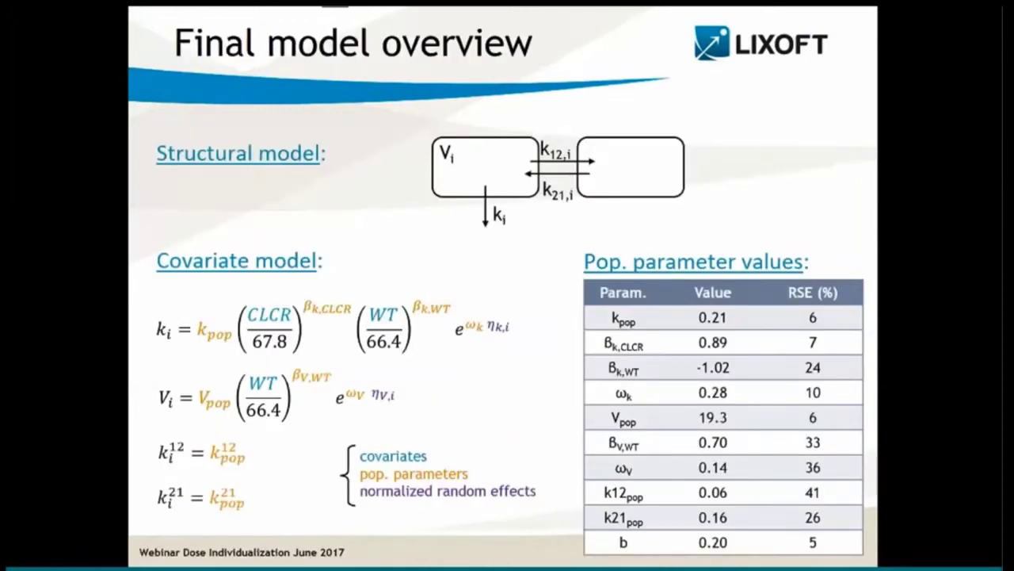
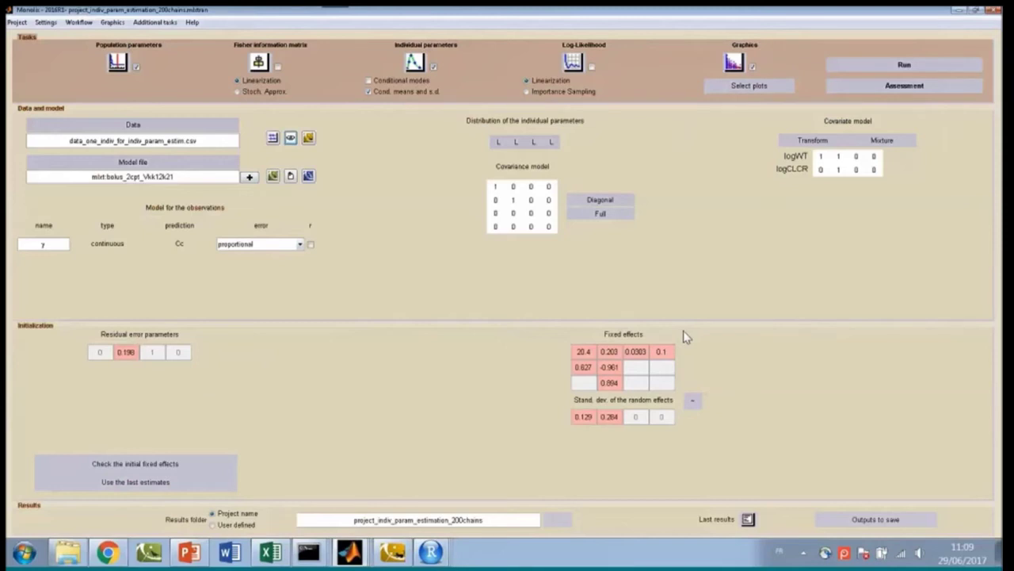
# - View the contents of data_one_indiv_for_indiv_param_estim.csv in the individual parameter estimation project
pyautogui.click(290, 139)
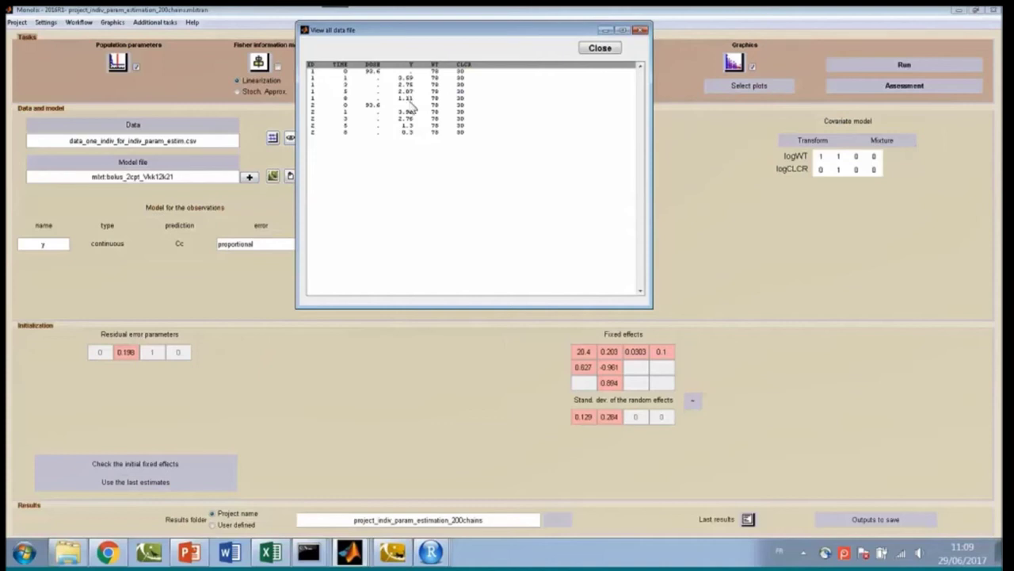
pyautogui.click(641, 30)
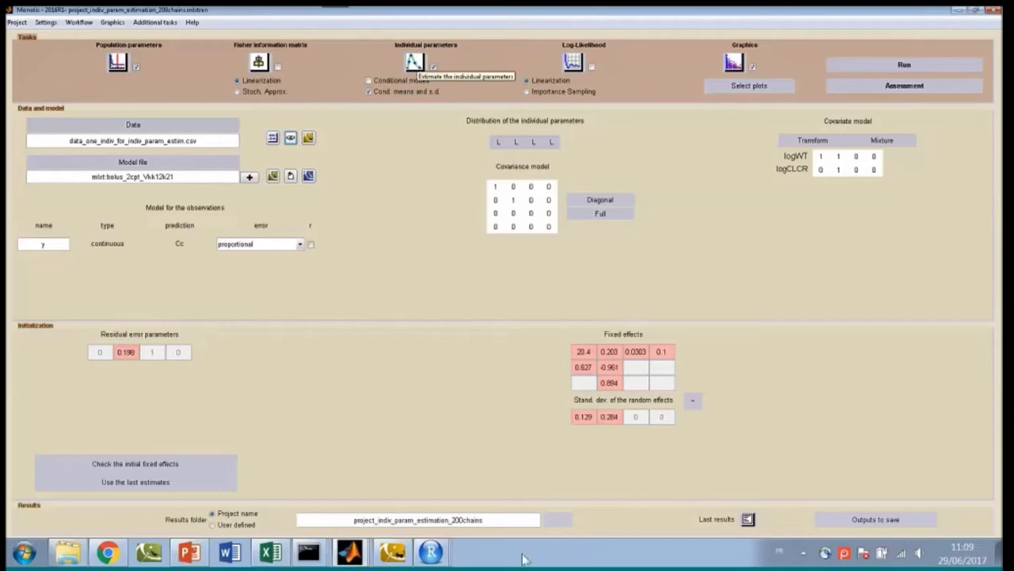
# - Open the project_indiv_param_estimation results folder under Tobramycin, monolix_simulx, monolixProjects in the file explorer
pyautogui.moveTo(68, 555)
pyautogui.click(68, 522)
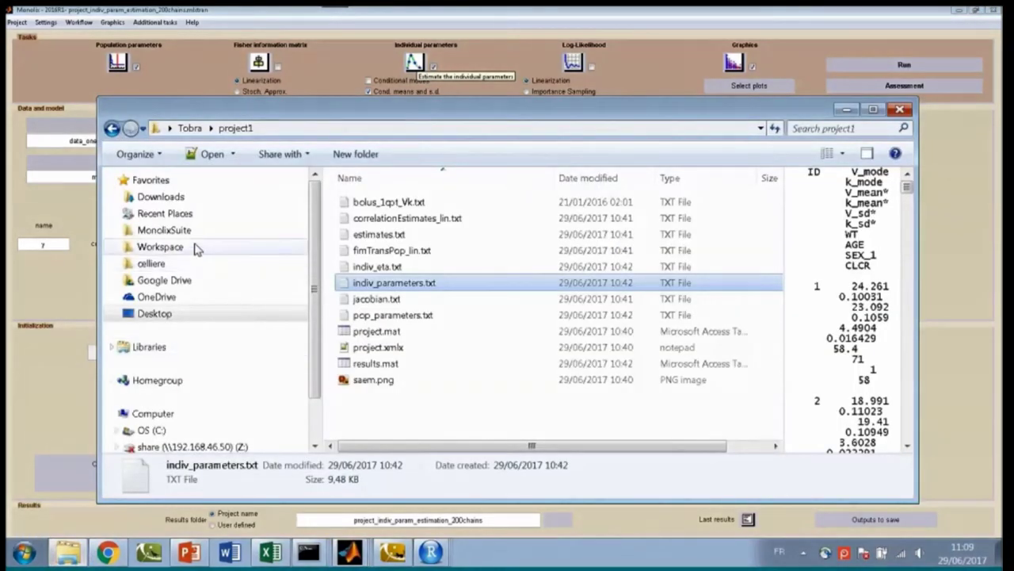
pyautogui.click(162, 314)
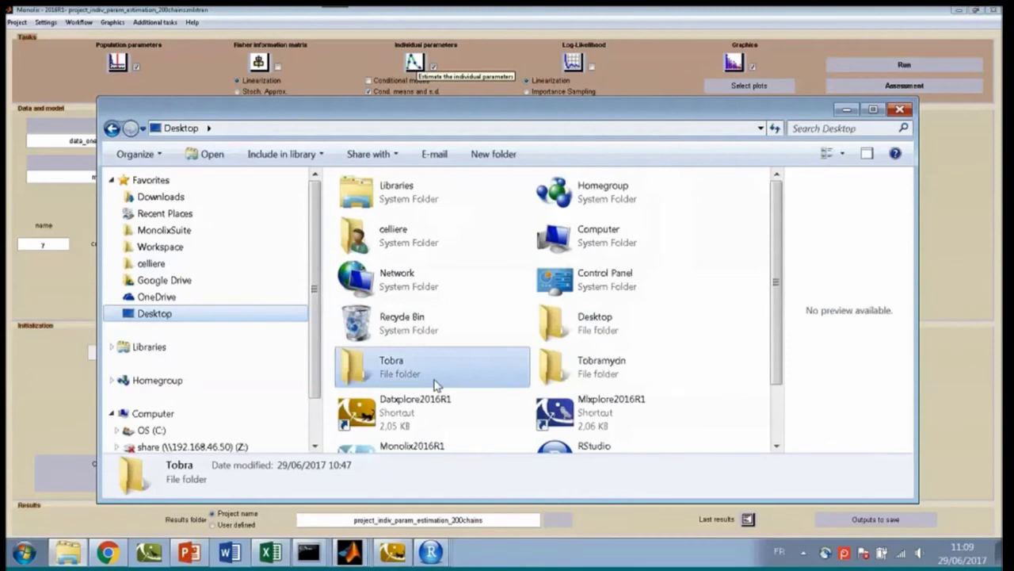
pyautogui.doubleClick(626, 379)
pyautogui.click(412, 236)
pyautogui.doubleClick(413, 236)
pyautogui.doubleClick(373, 199)
pyautogui.scroll(-10, 480, 320)
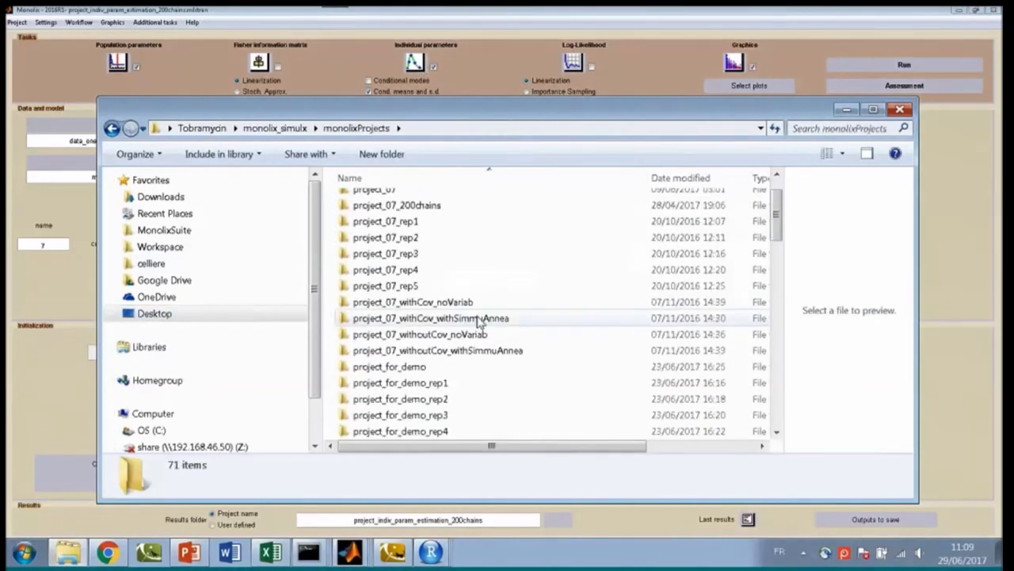
pyautogui.scroll(2, 485, 362)
pyautogui.doubleClick(448, 267)
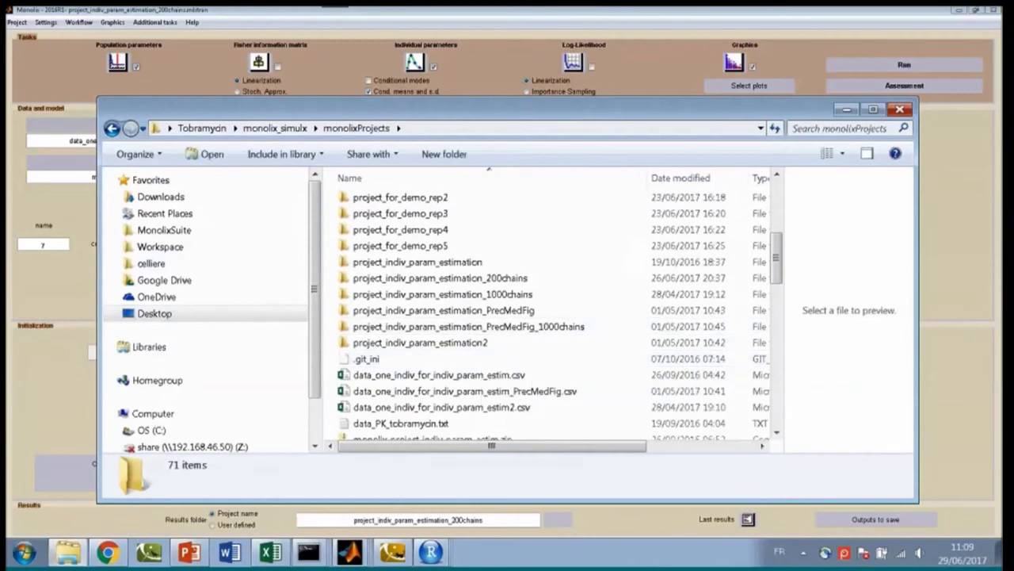
# - Open indiv_parameters.txt, examine the estimated parameters of individual 1, and return to the Monolix project
pyautogui.doubleClick(395, 250)
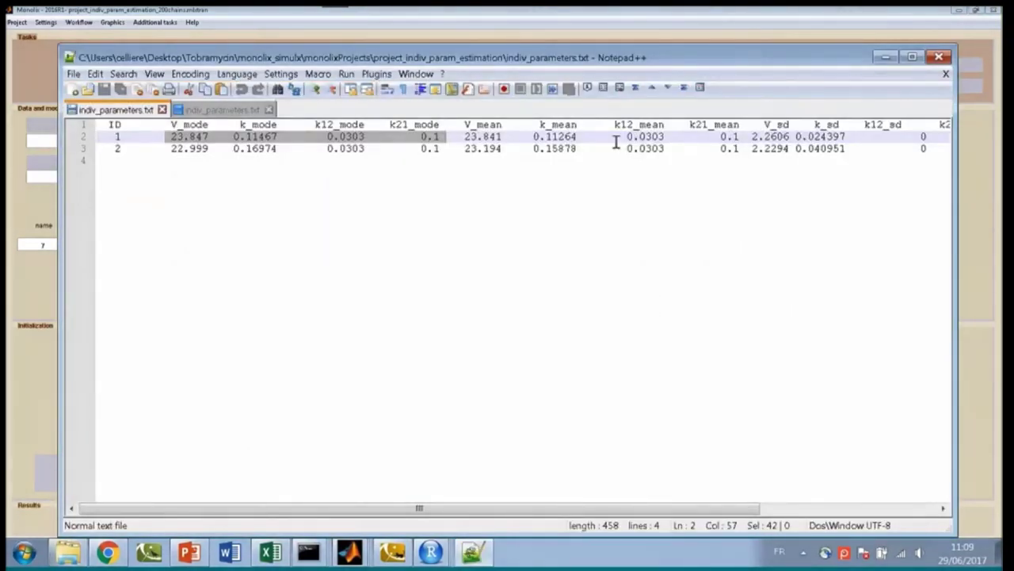
pyautogui.doubleClick(113, 139)
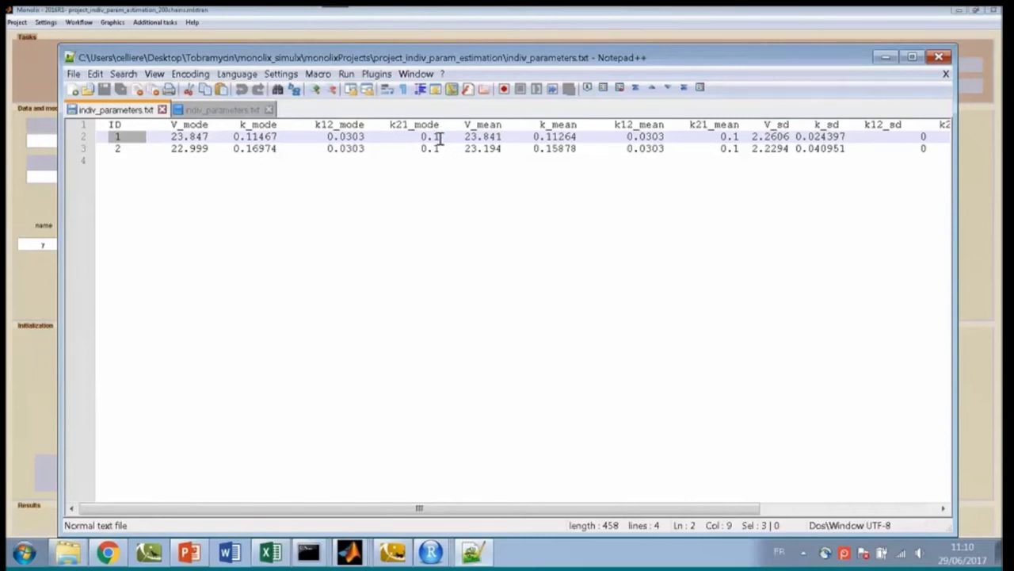
pyautogui.click(887, 57)
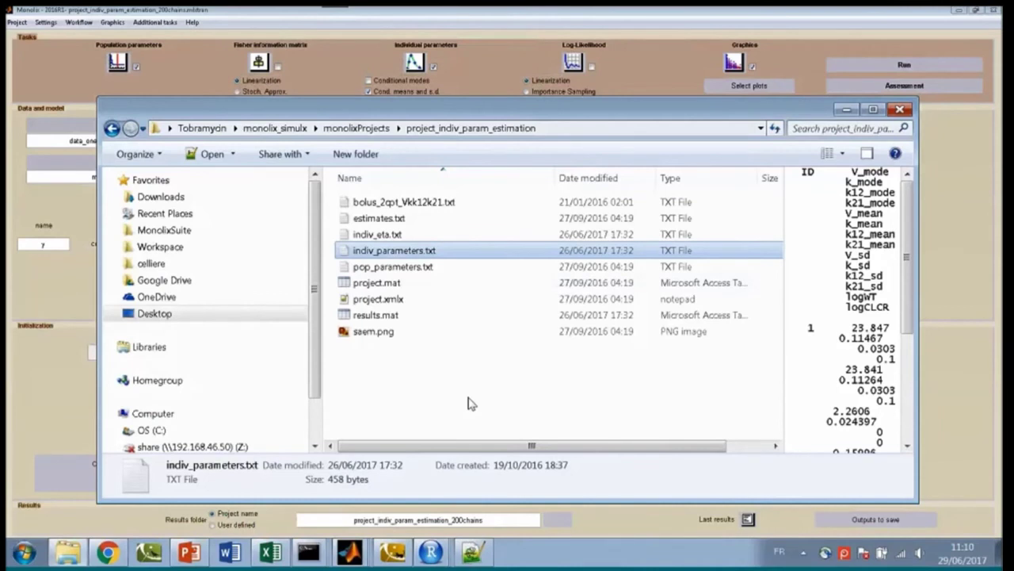
pyautogui.click(846, 109)
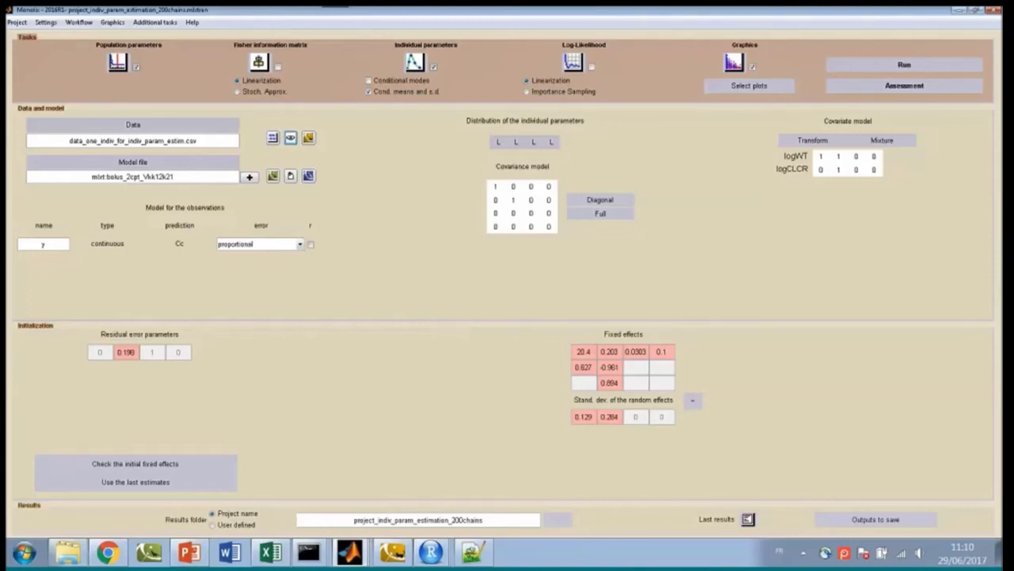
# - Review the population parameter estimation settings, including K1, K2 and the number of chains
pyautogui.click(45, 22)
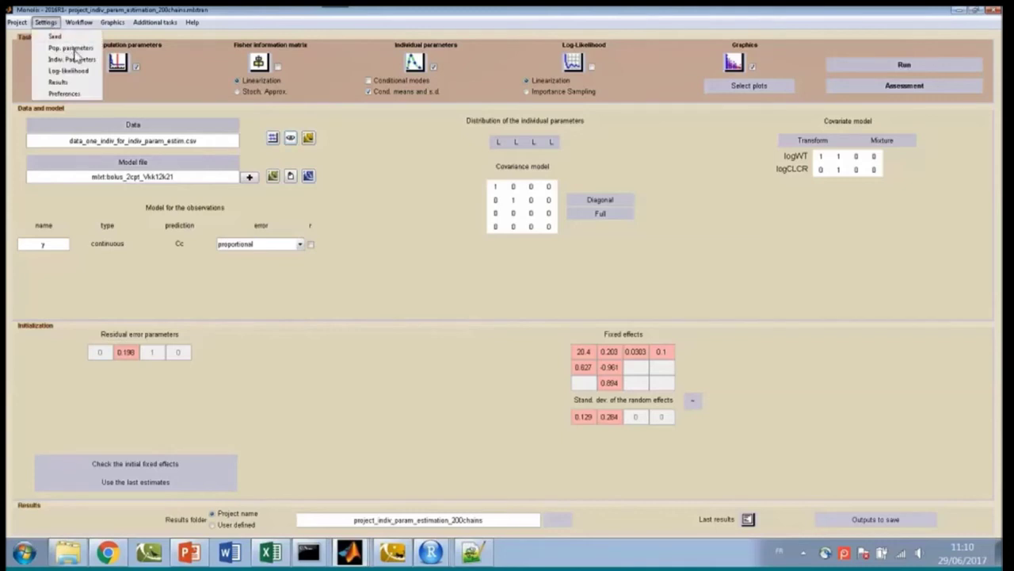
pyautogui.click(71, 49)
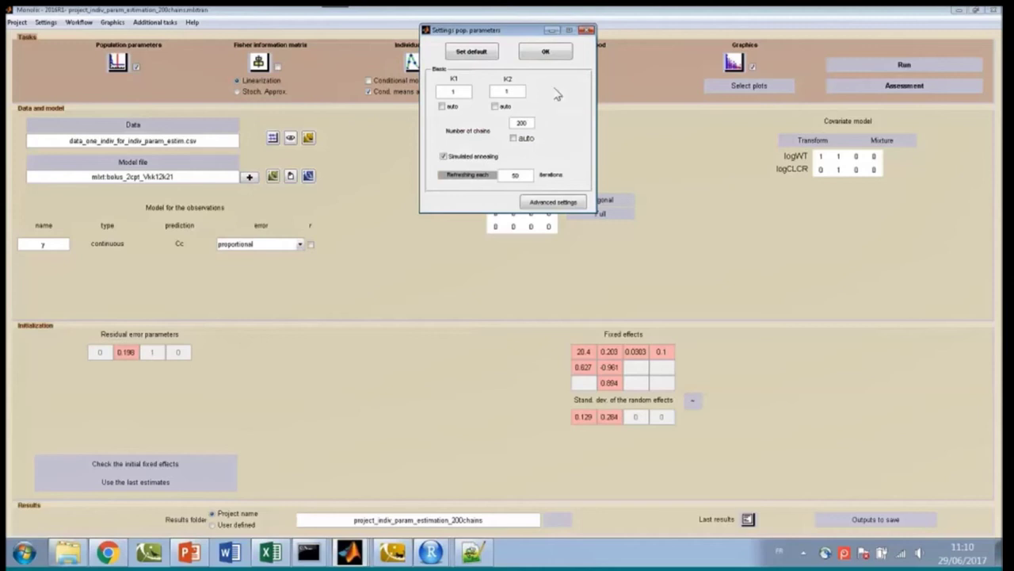
pyautogui.click(557, 57)
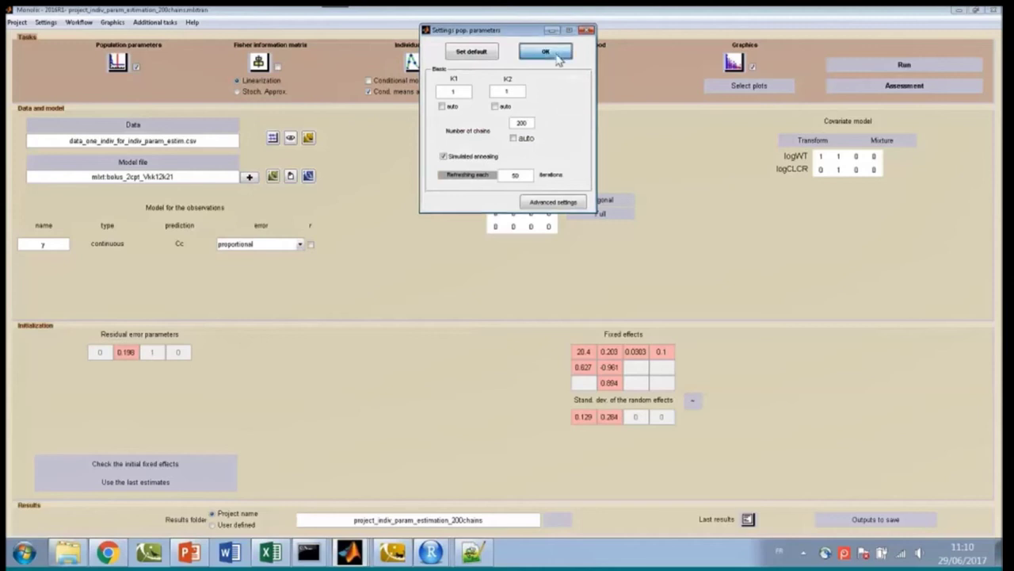
# - Display the Covariates plots for the individual and look at the options for exporting graphics data
pyautogui.click(762, 91)
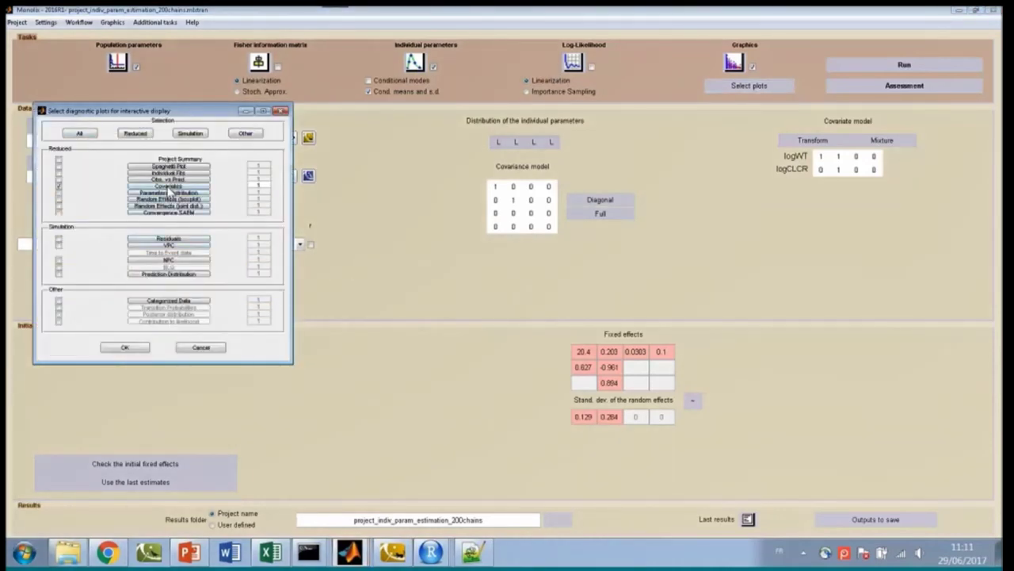
pyautogui.click(168, 187)
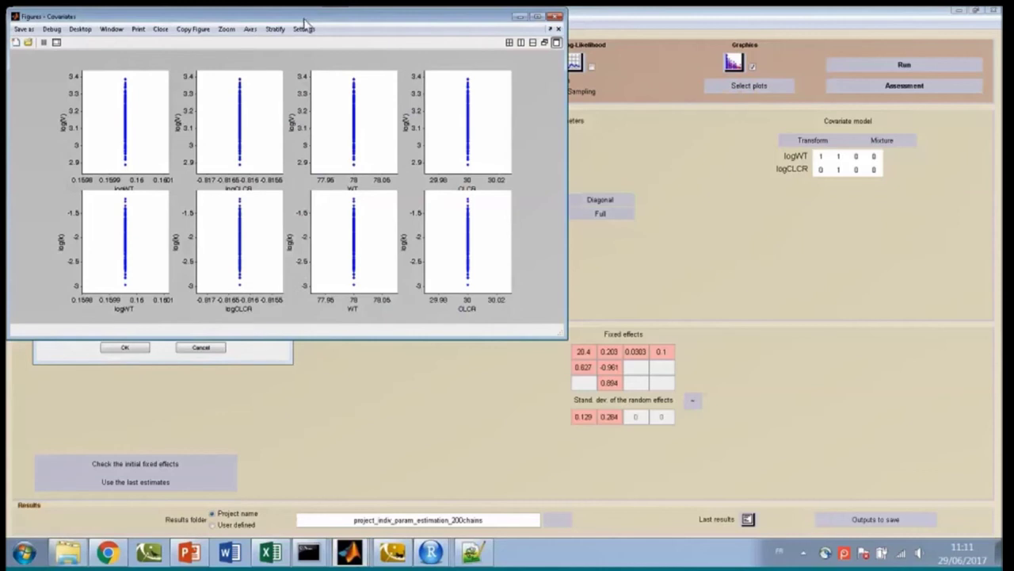
pyautogui.moveTo(305, 20); pyautogui.dragTo(386, 156)
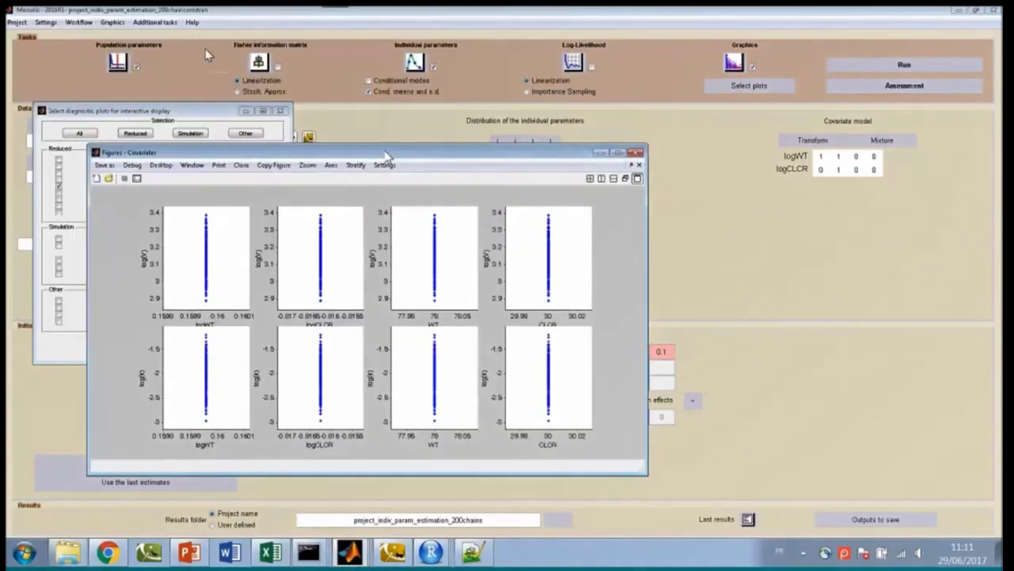
pyautogui.click(114, 23)
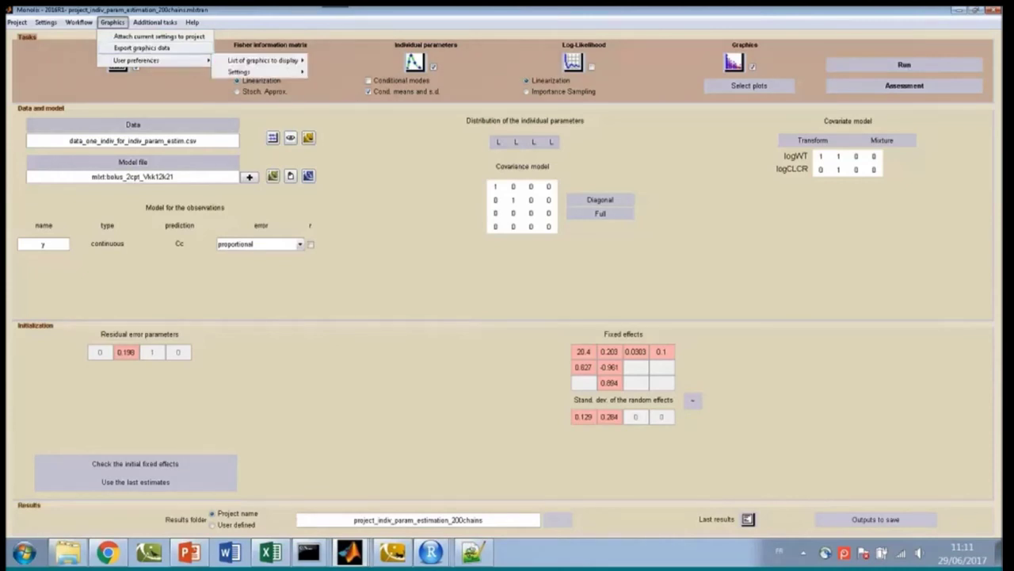
pyautogui.click(425, 291)
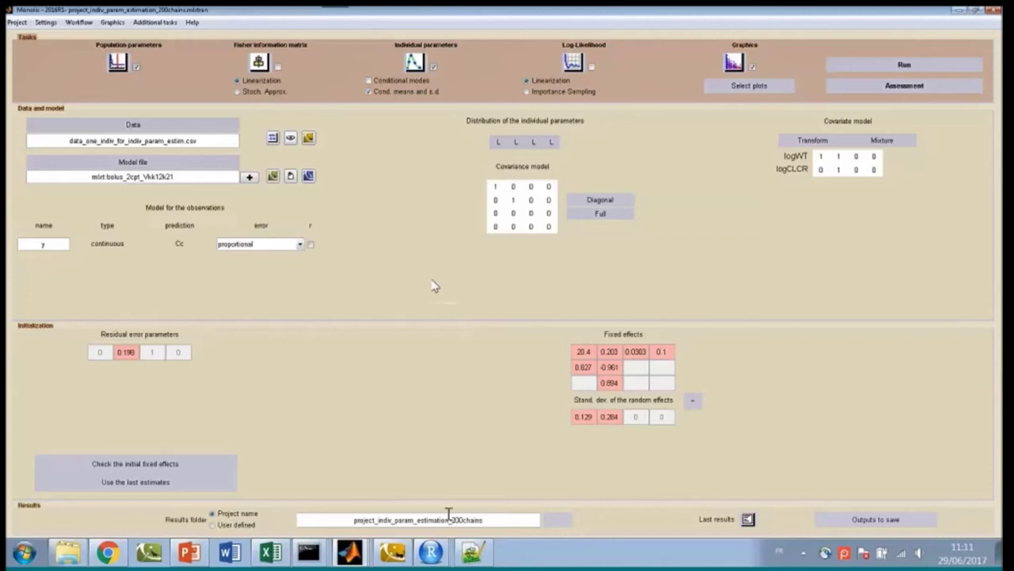
# - Switch to RStudio and show the beginning of the simulx_tobra4_optimizeWithIndivPara… script
pyautogui.moveTo(431, 552)
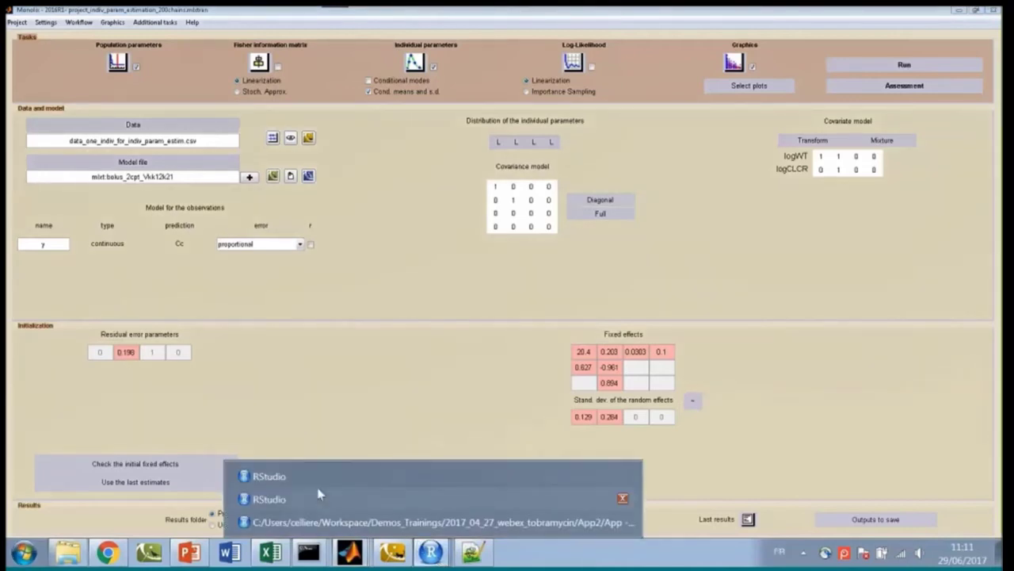
pyautogui.click(290, 477)
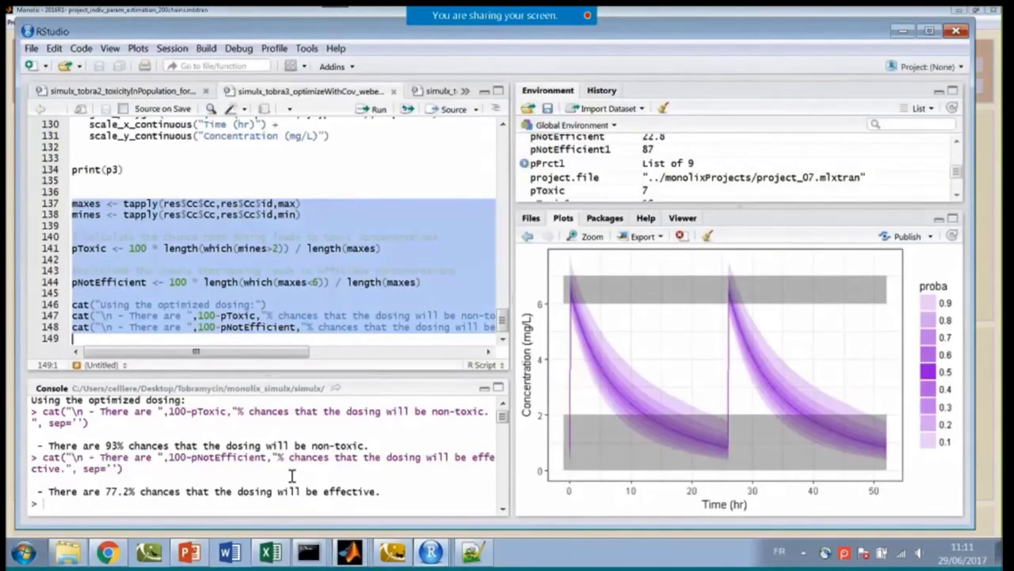
pyautogui.click(442, 92)
pyautogui.moveTo(503, 156); pyautogui.dragTo(505, 143)
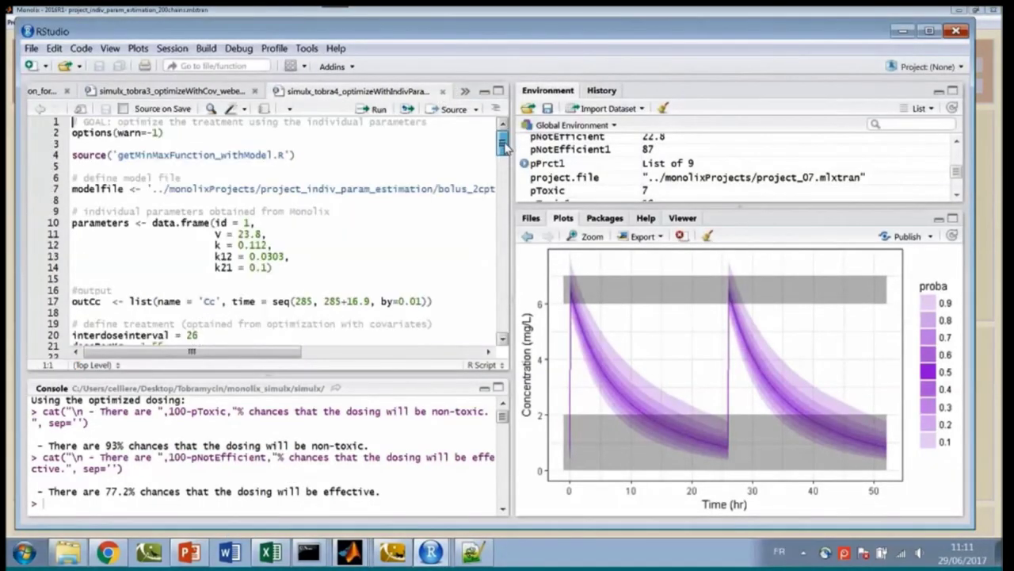
# - Run the script from its first line through print(p1) to simulate and plot the individual's concentration
pyautogui.scroll(-2, 337, 230)
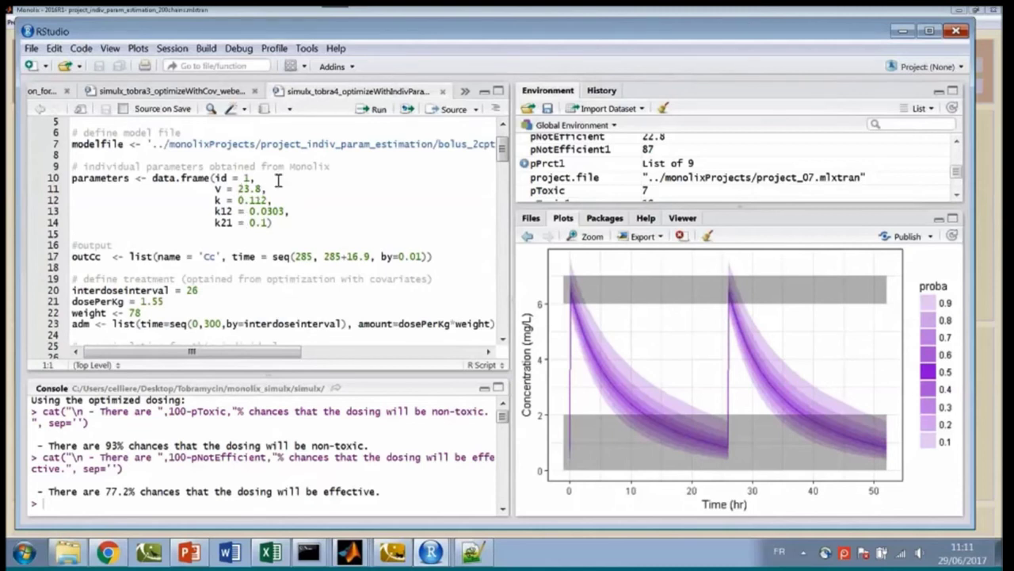
pyautogui.scroll(-2, 243, 228)
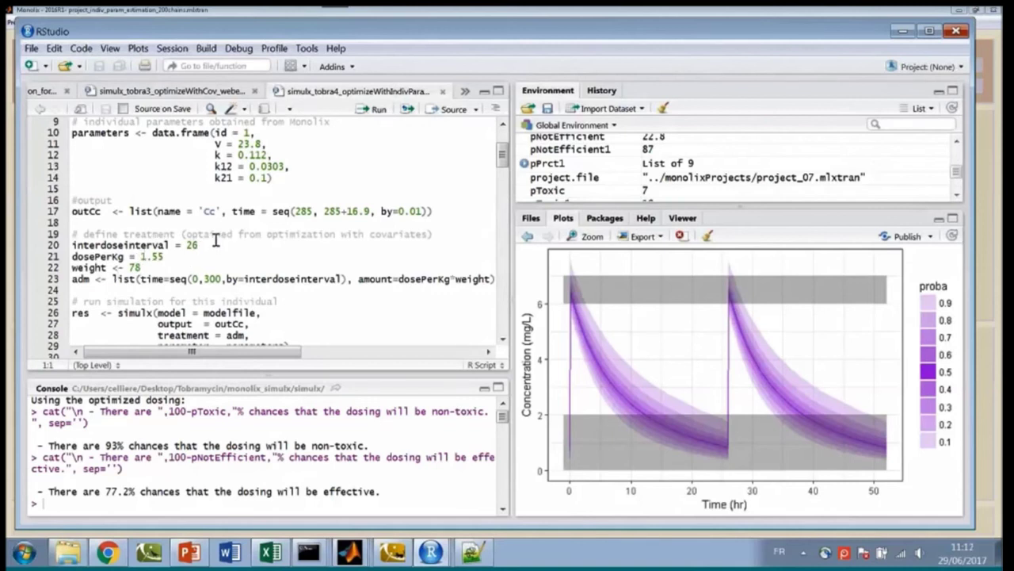
pyautogui.scroll(-2, 208, 274)
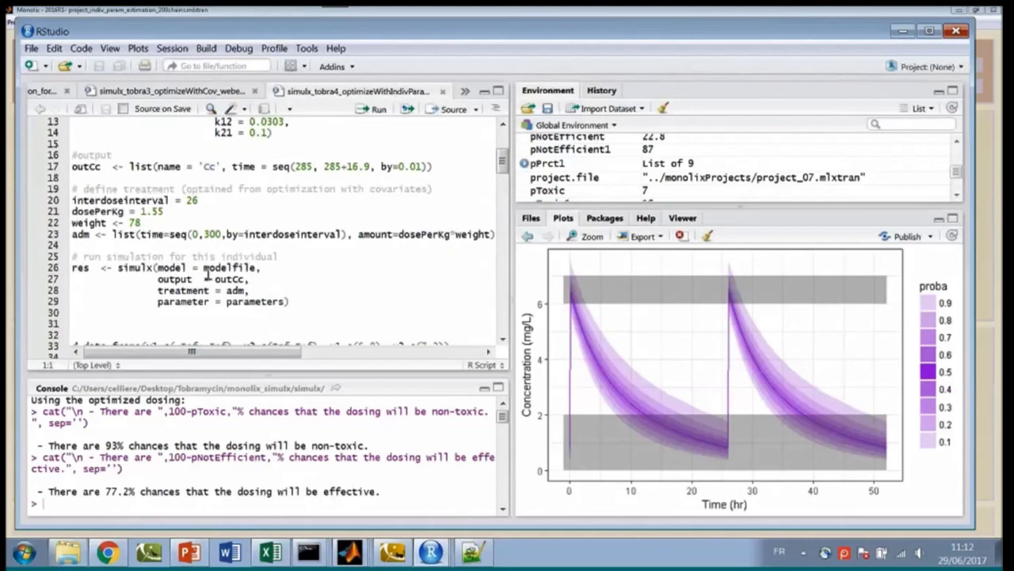
pyautogui.scroll(-6, 208, 273)
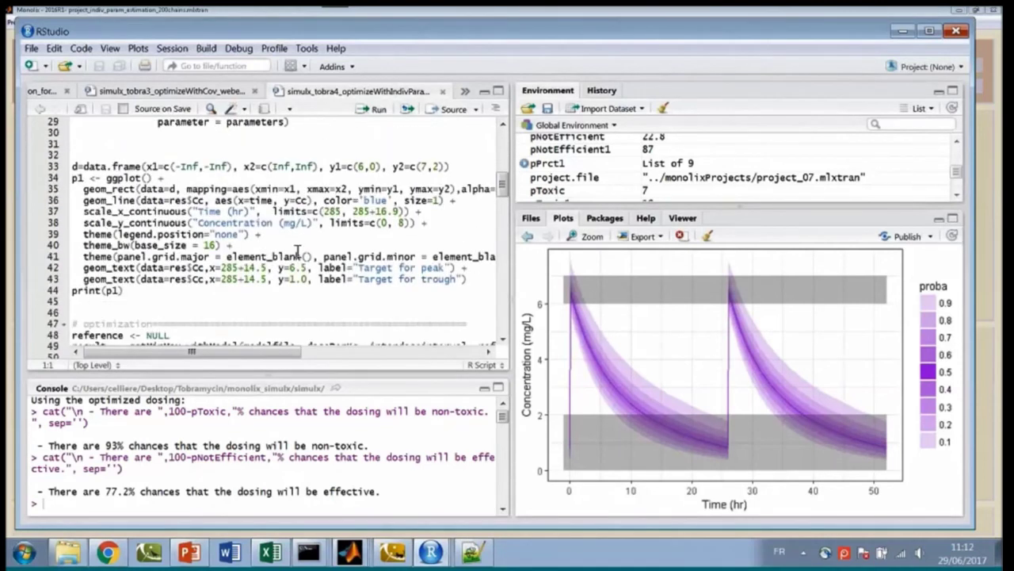
pyautogui.moveTo(137, 295); pyautogui.dragTo(373, 111)
pyautogui.click(372, 111)
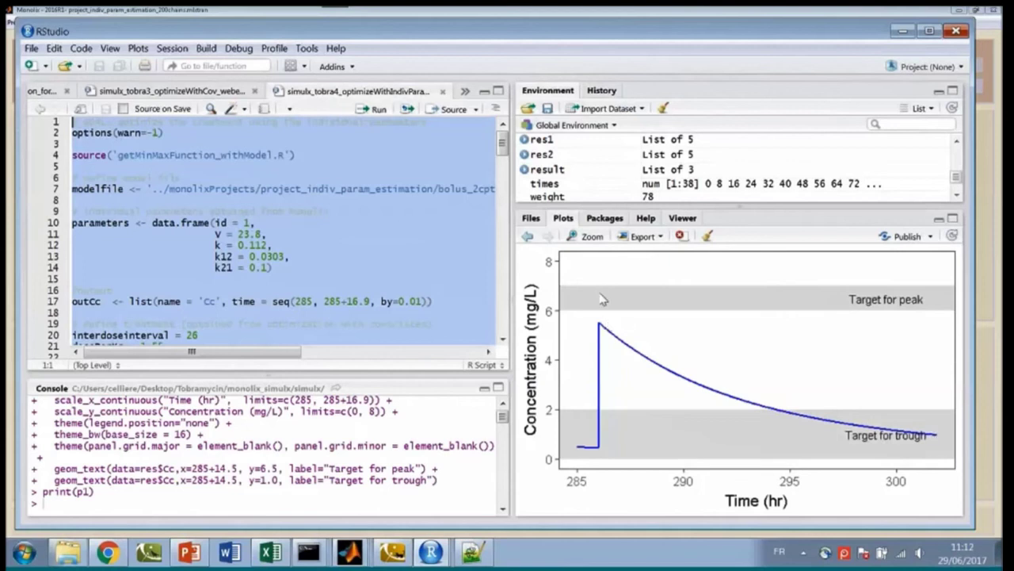
# - Try to run the optimization block from reference <- NULL through the cat line, continuing past the debugger stop at print(p1)
pyautogui.click(348, 271)
pyautogui.scroll(-10, 325, 274)
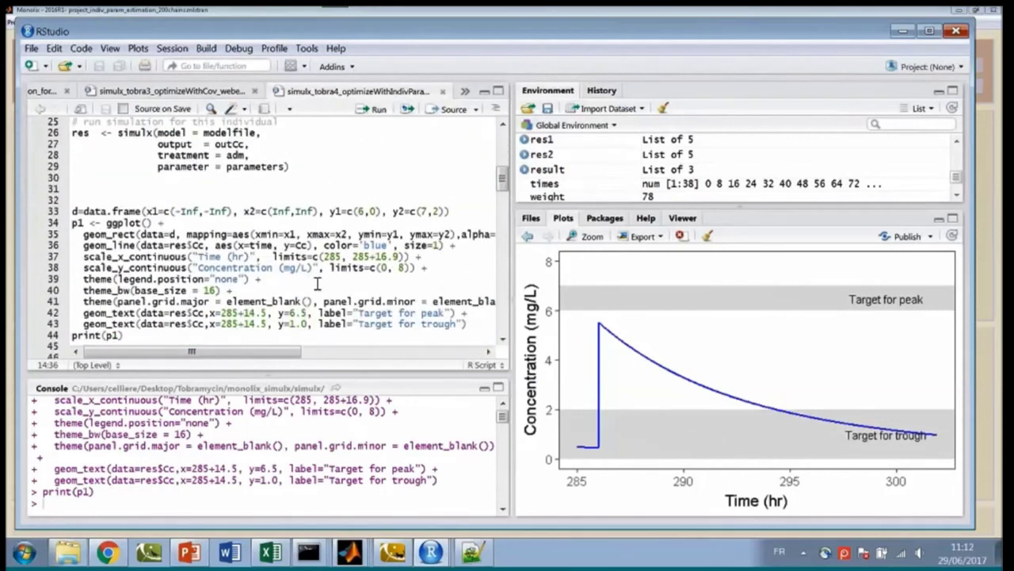
pyautogui.scroll(-3, 315, 283)
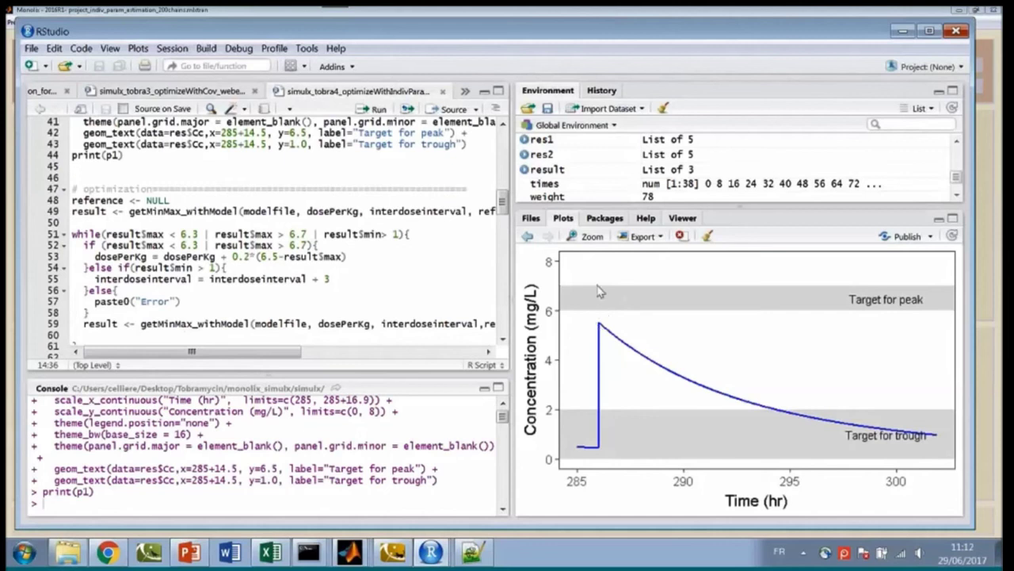
pyautogui.click(71, 200)
pyautogui.moveTo(71, 200); pyautogui.dragTo(230, 239)
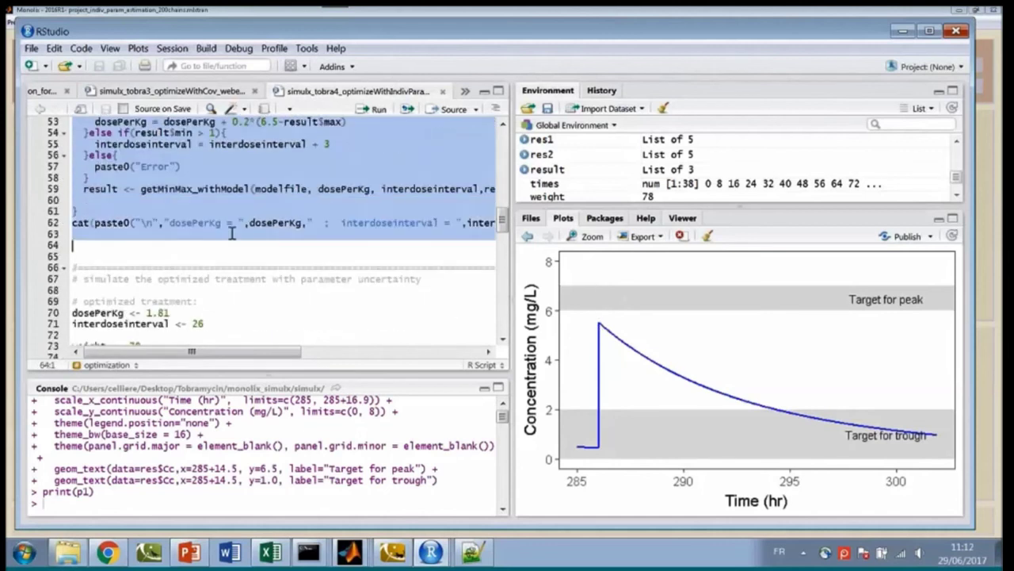
pyautogui.click(372, 108)
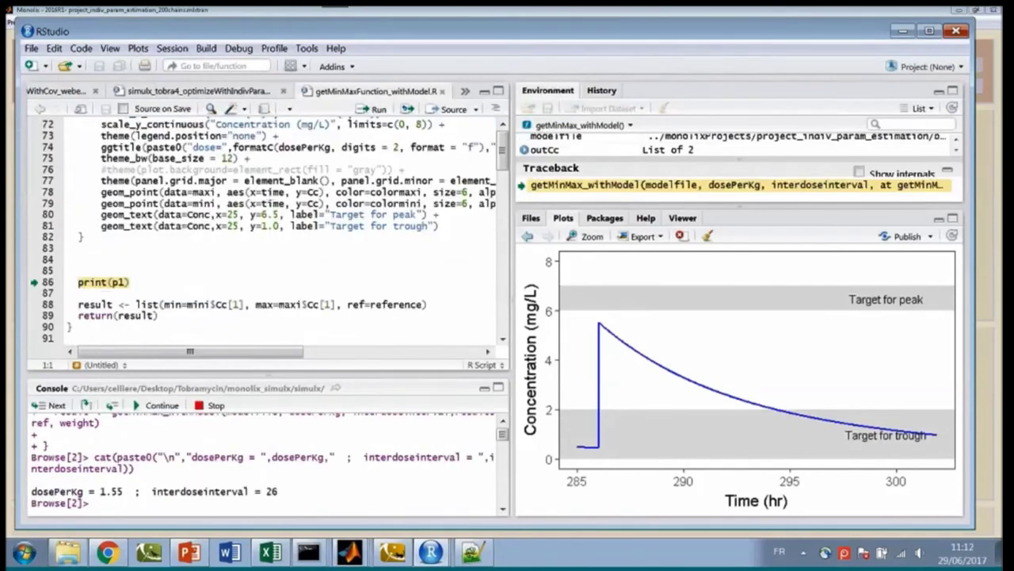
pyautogui.click(162, 405)
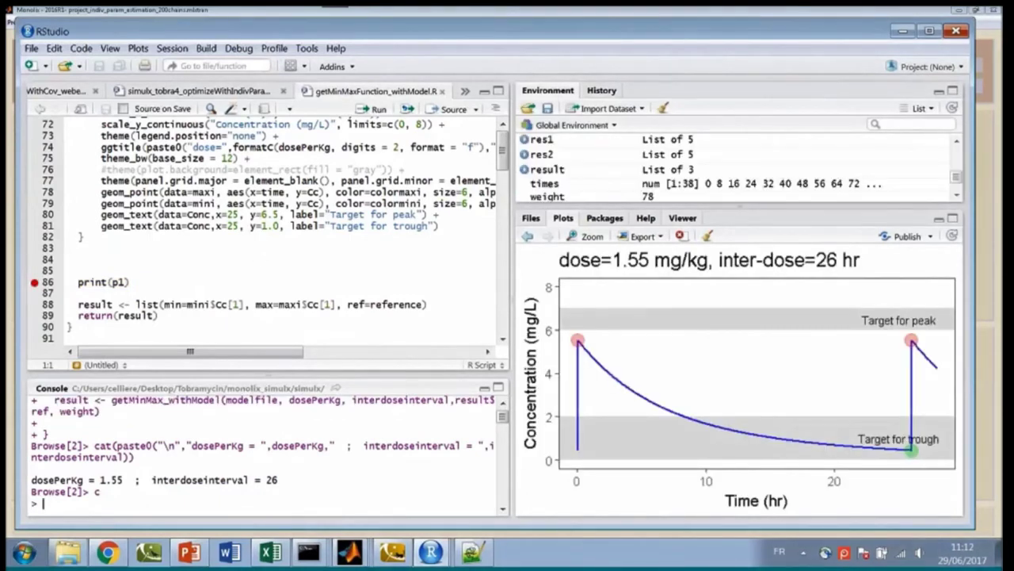
# - Remove the breakpoint at print(p1) on line 86 of getMinMaxFunction_withModel.R and close that file
pyautogui.click(214, 94)
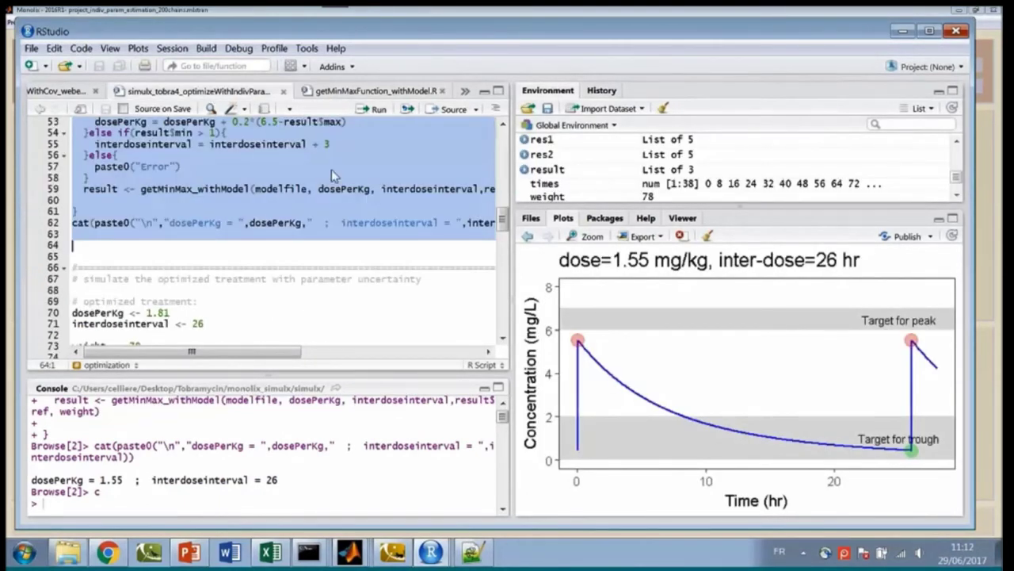
pyautogui.click(363, 92)
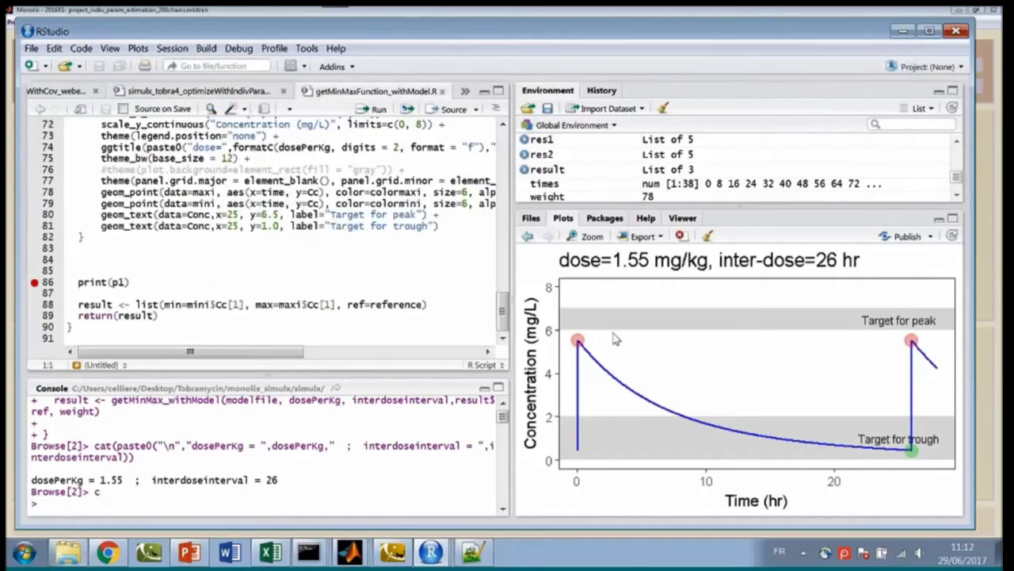
pyautogui.click(35, 282)
pyautogui.click(443, 91)
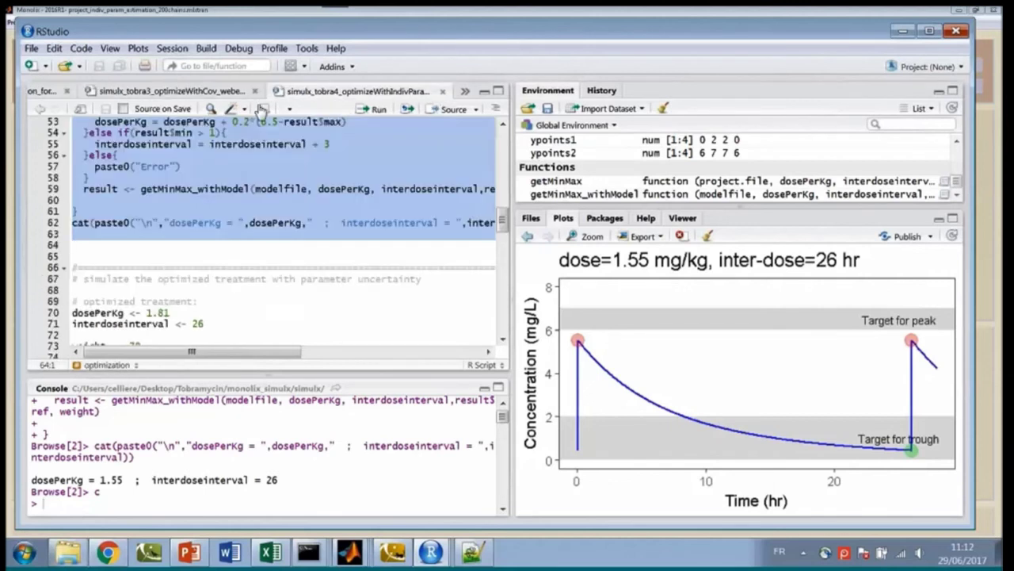
# - Rerun the selected optimization block to adjust the individual's dose per kg and inter-dose interval
pyautogui.scroll(3, 205, 248)
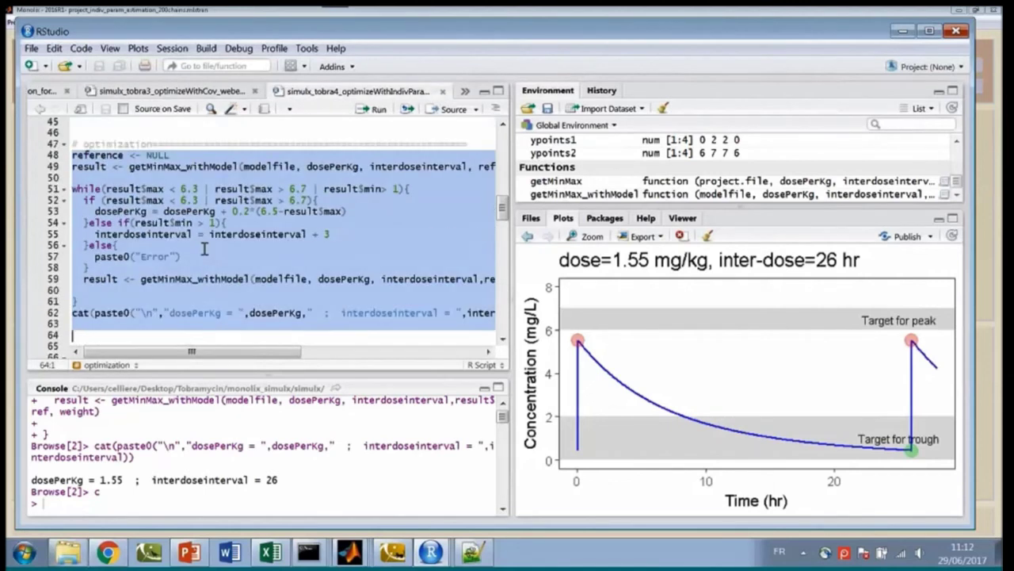
pyautogui.click(377, 110)
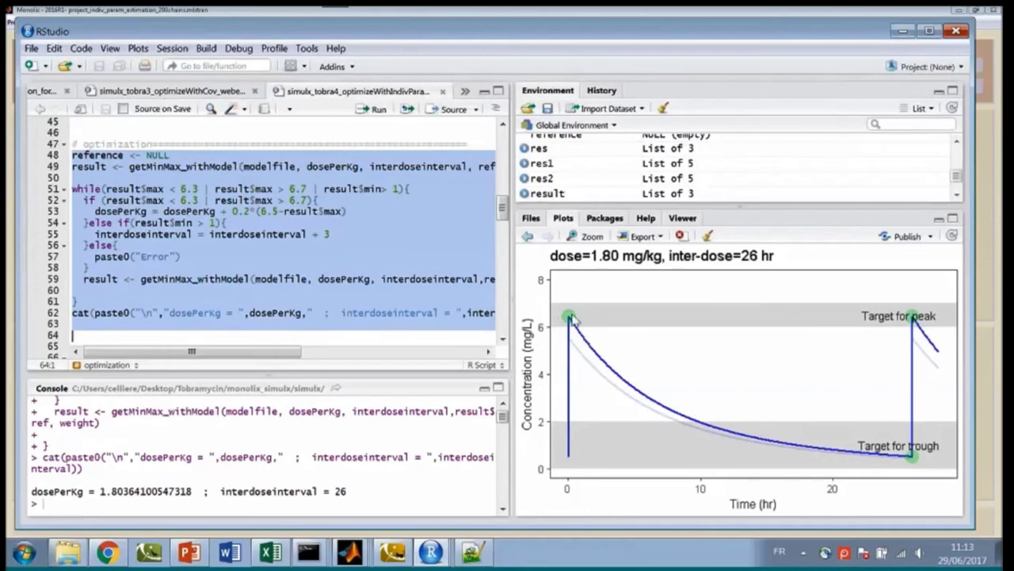
pyautogui.scroll(-1, 308, 274)
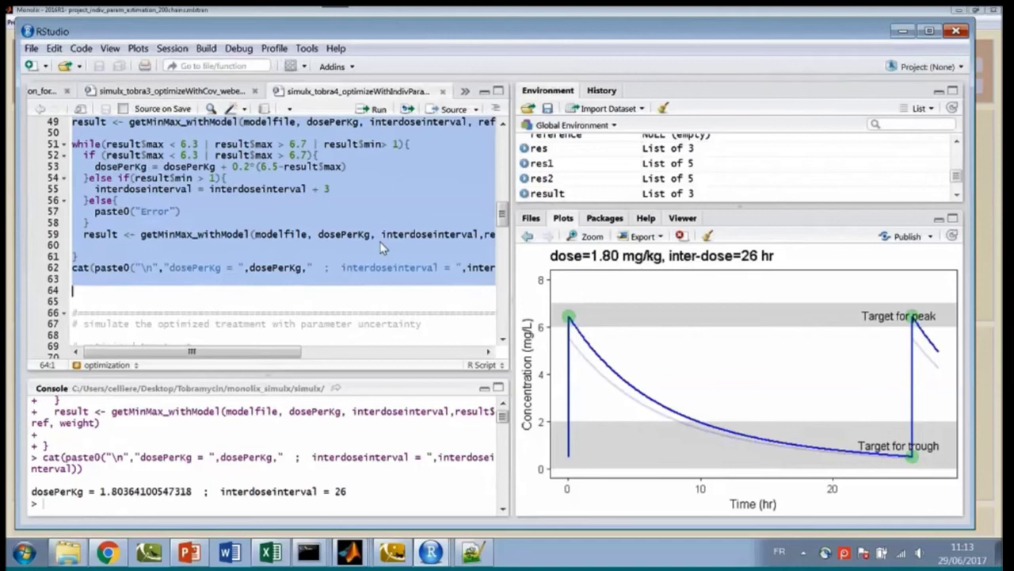
# - Run the script's parameter-uncertainty section through its final cat line to simulate the optimized treatment and calculate its chances of being safe and effective
pyautogui.click(210, 289)
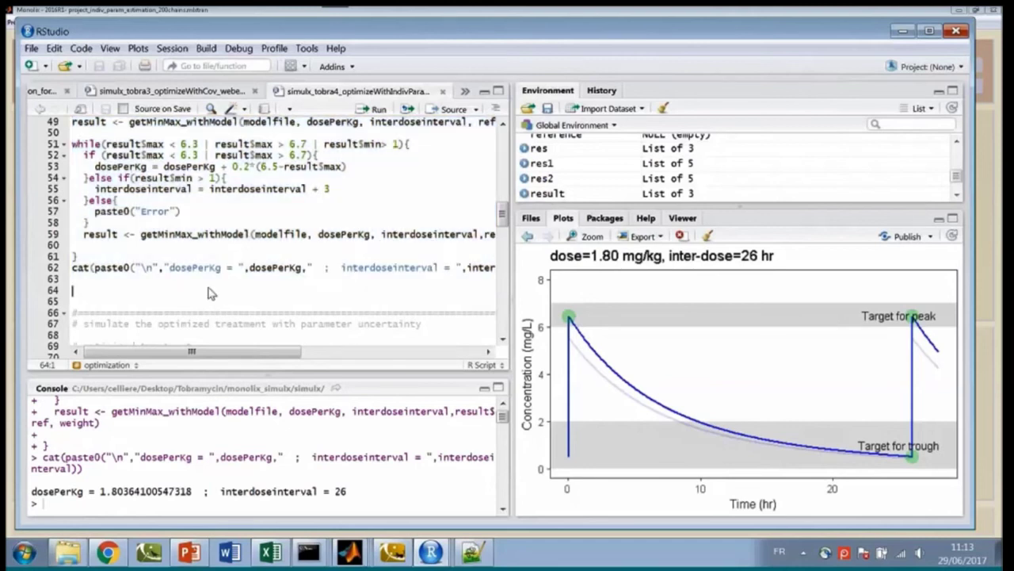
pyautogui.scroll(-3, 210, 286)
pyautogui.scroll(-4, 210, 286)
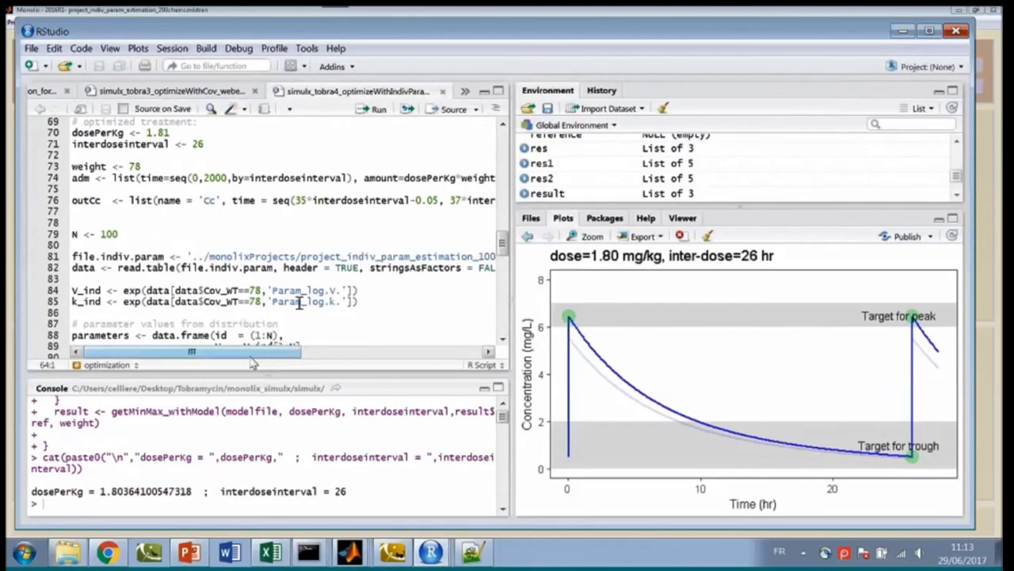
pyautogui.moveTo(254, 358); pyautogui.dragTo(434, 368)
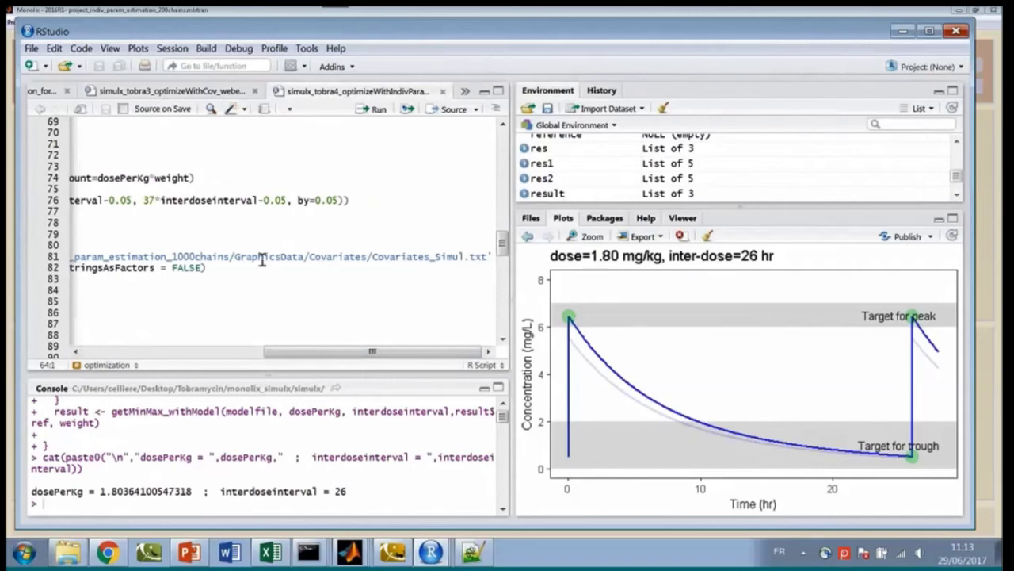
pyautogui.moveTo(444, 351); pyautogui.dragTo(238, 351)
pyautogui.scroll(2, 147, 268)
pyautogui.scroll(2, 147, 268)
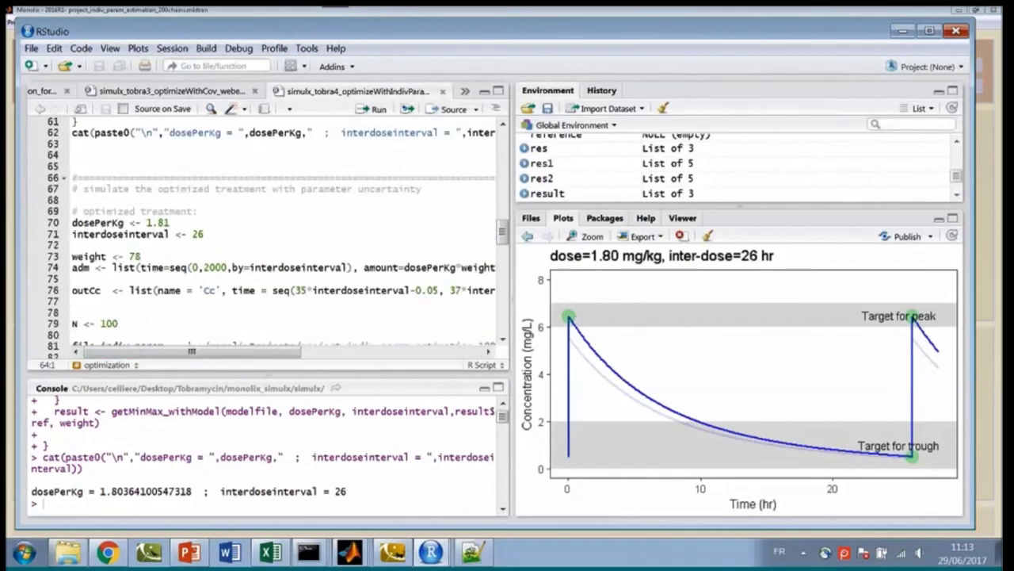
pyautogui.moveTo(89, 240); pyautogui.dragTo(129, 336)
pyautogui.click(373, 108)
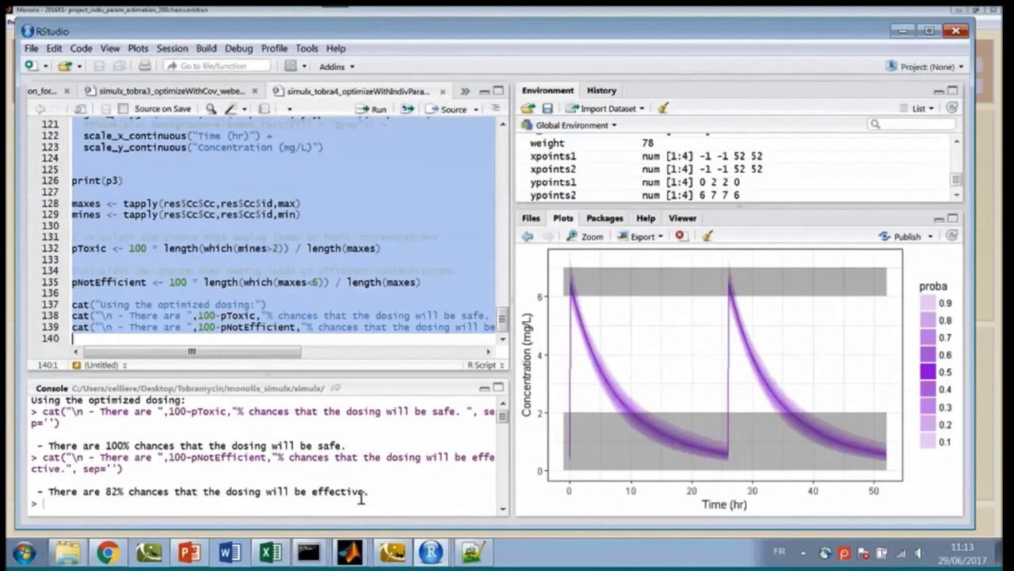
# - Switch to the PowerPoint presentation and show slide 17, Dose finding with TDM, full screen, advancing to the optimized treatment plot
pyautogui.click(194, 557)
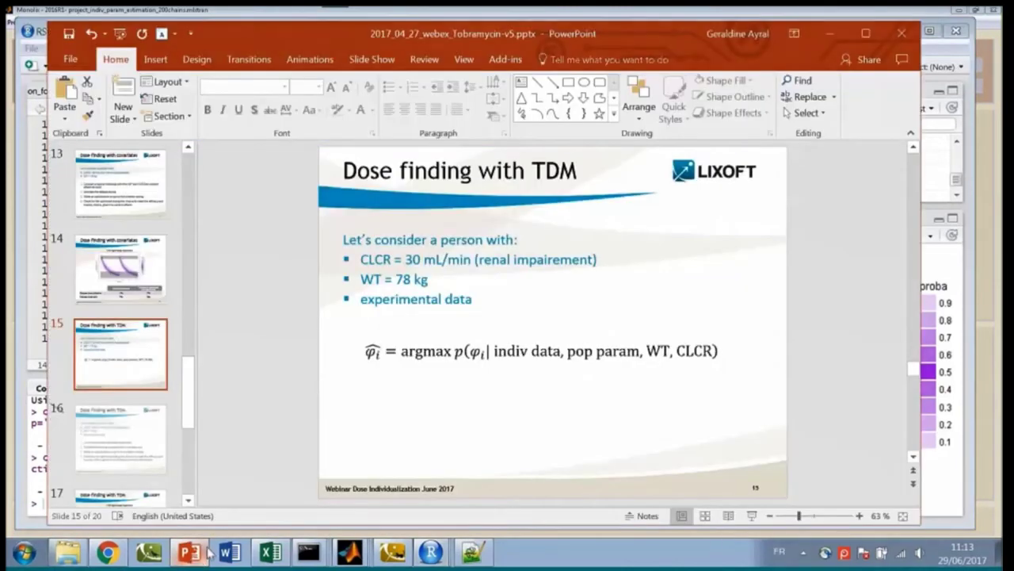
pyautogui.click(754, 515)
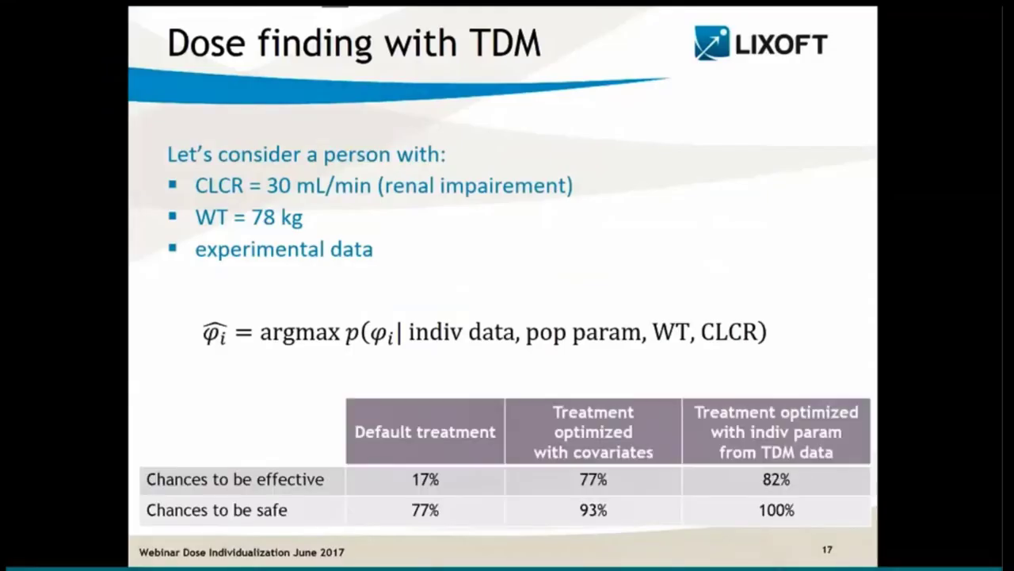
pyautogui.press('Right')
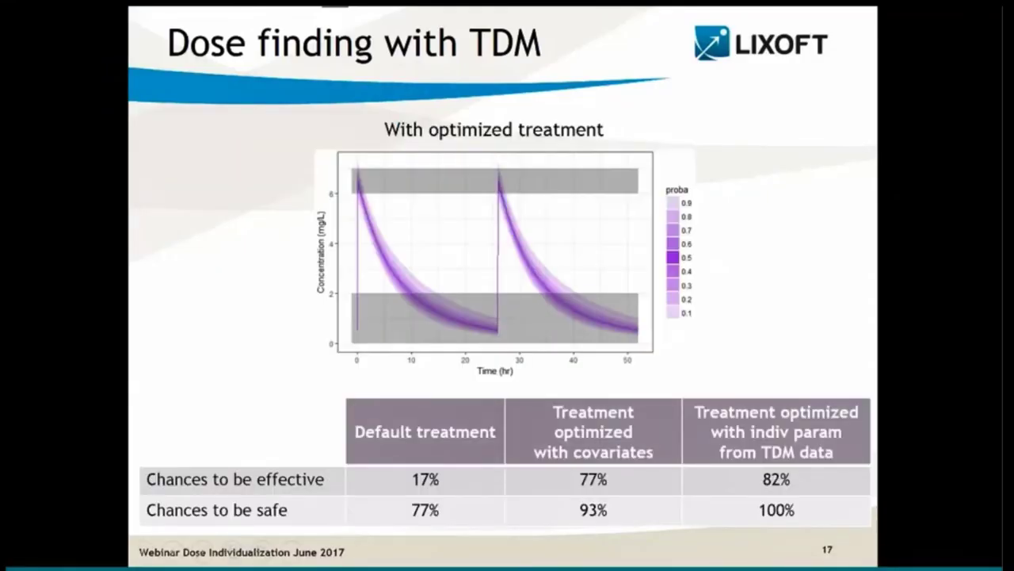